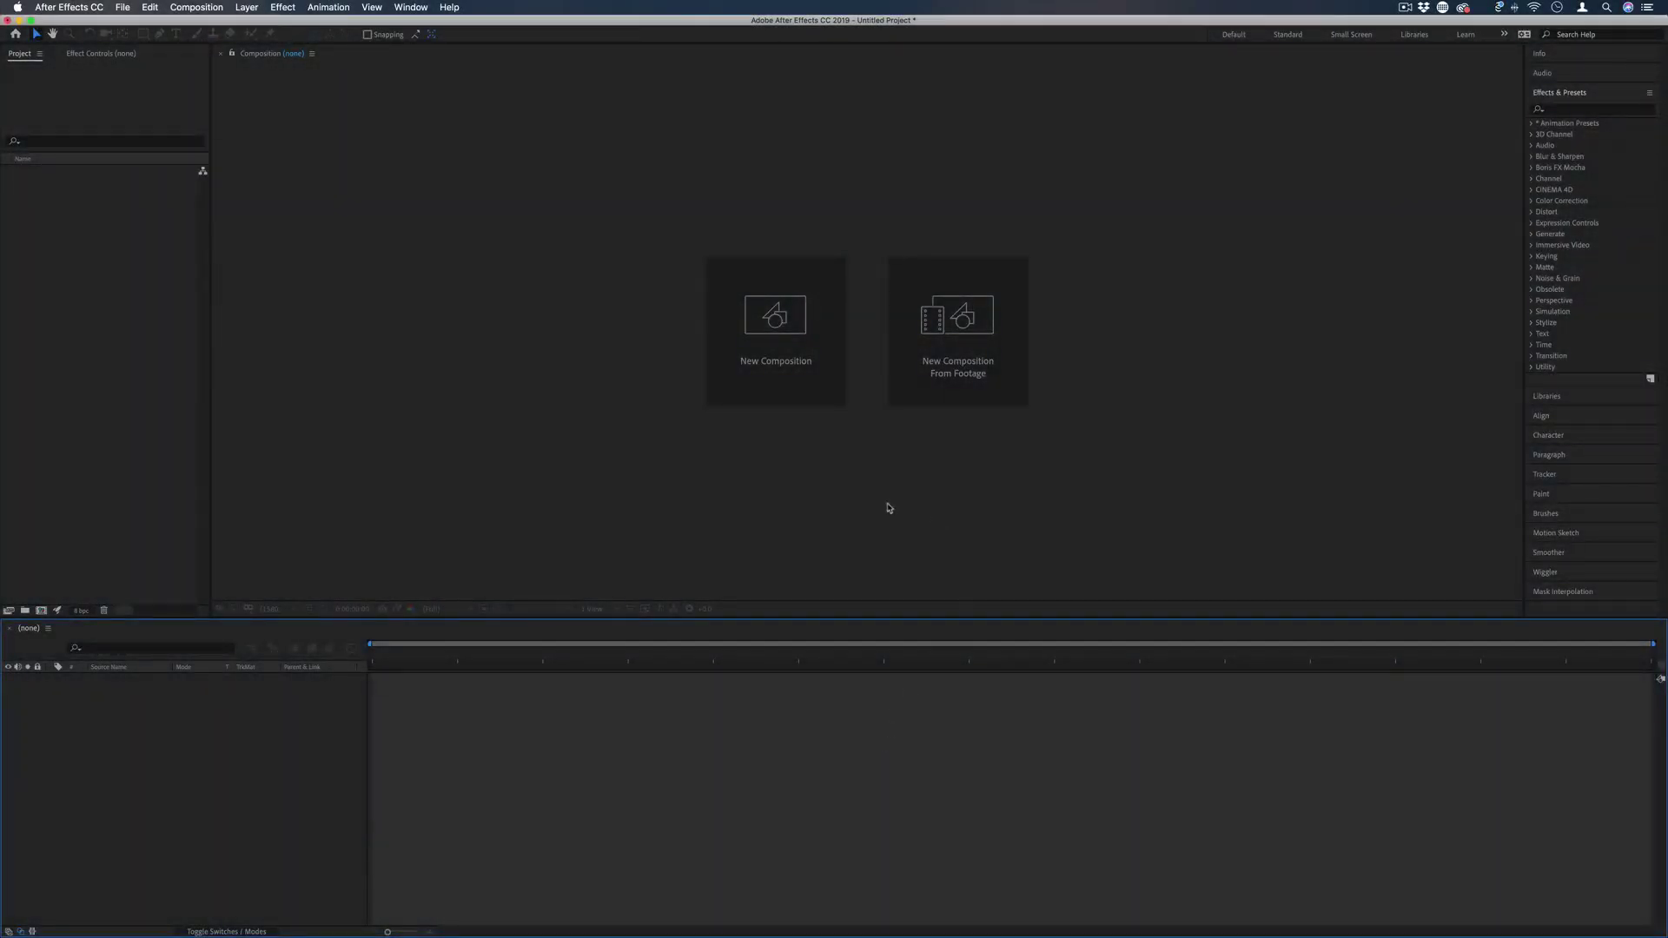
# Step: Create a composition named 'paper animation', 1920×1080 at 30 fps, with duration 0:01:00:00
pyautogui.click(765, 313)
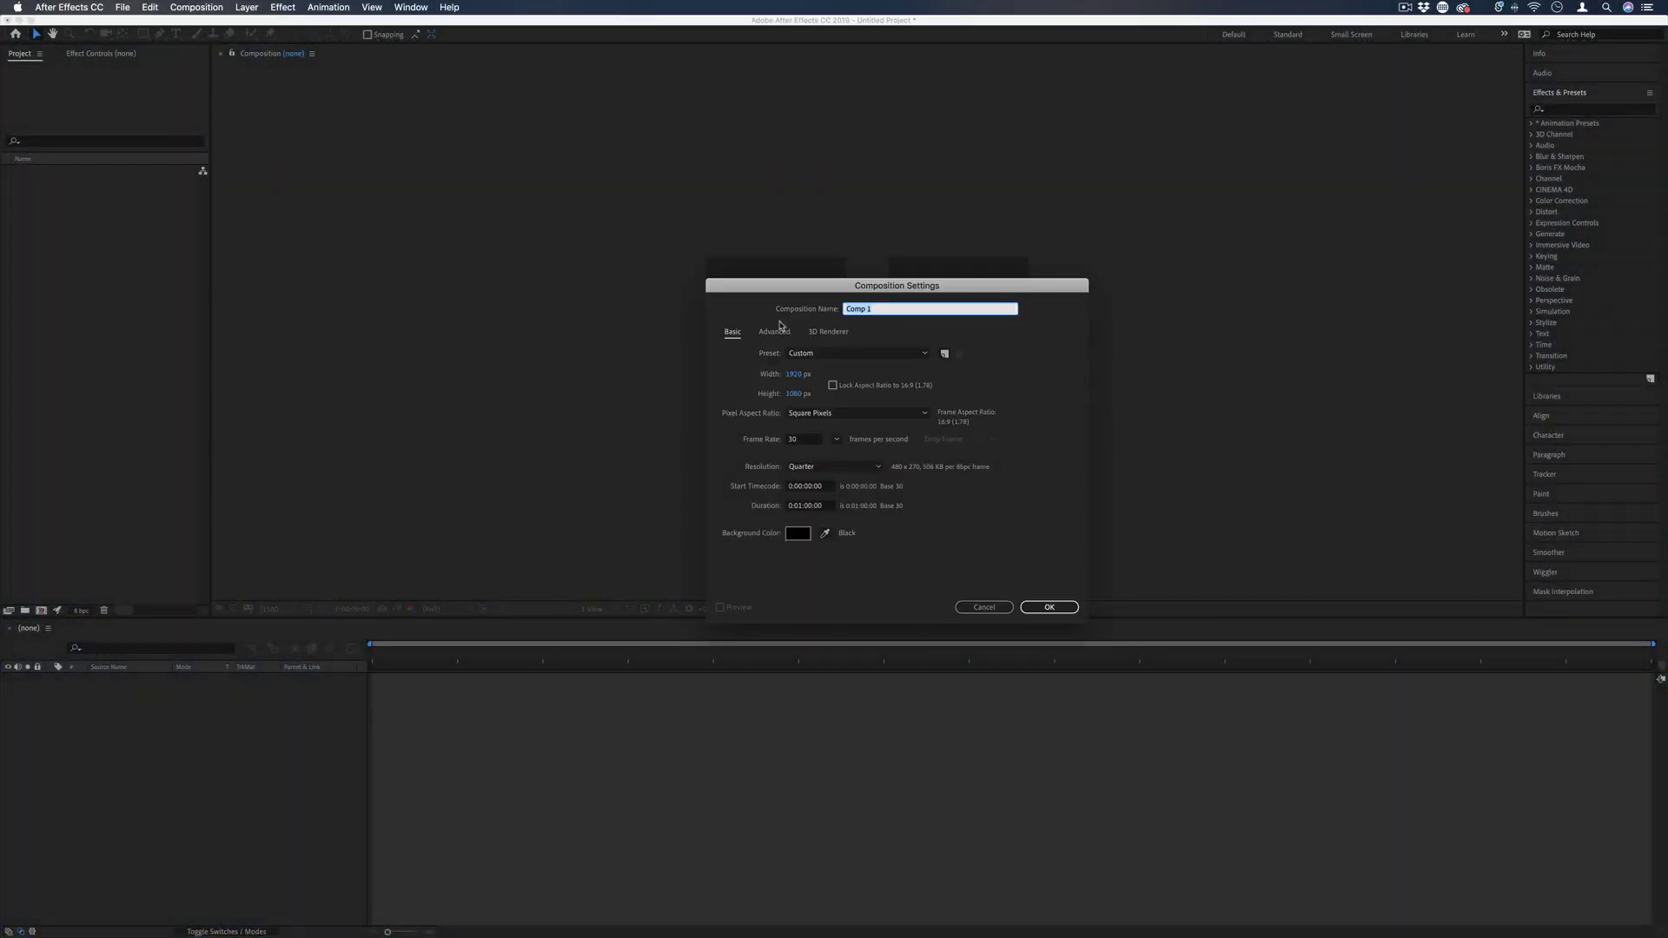
pyautogui.write('paper animation')
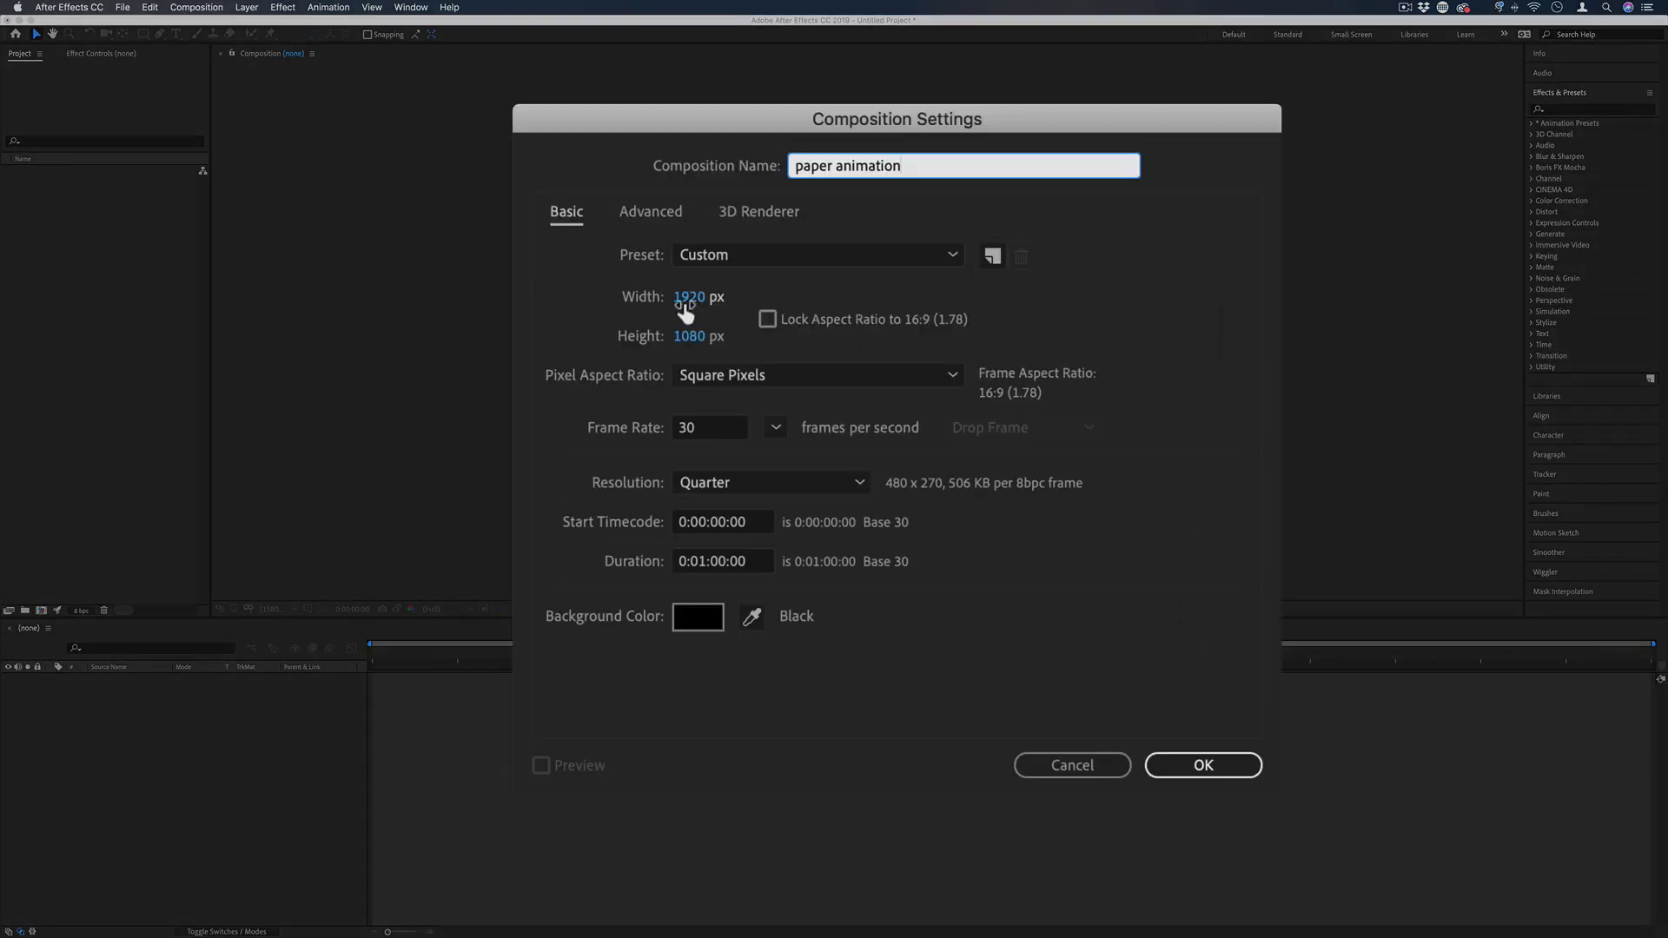
pyautogui.click(793, 394)
pyautogui.click(1213, 358)
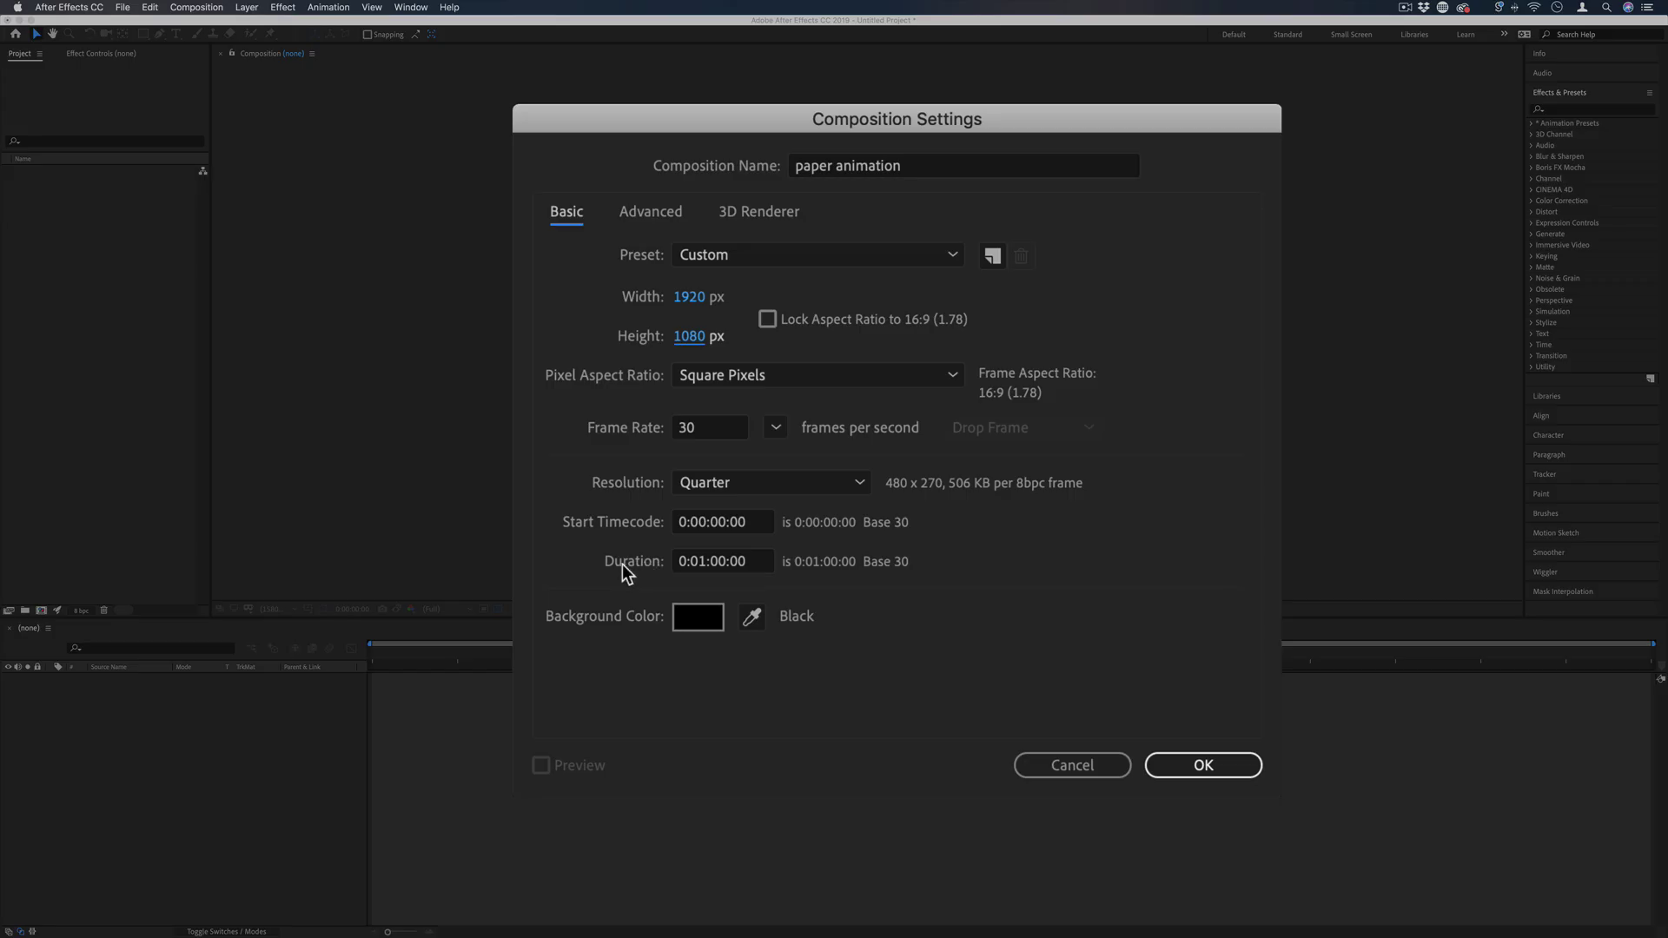
pyautogui.click(700, 562)
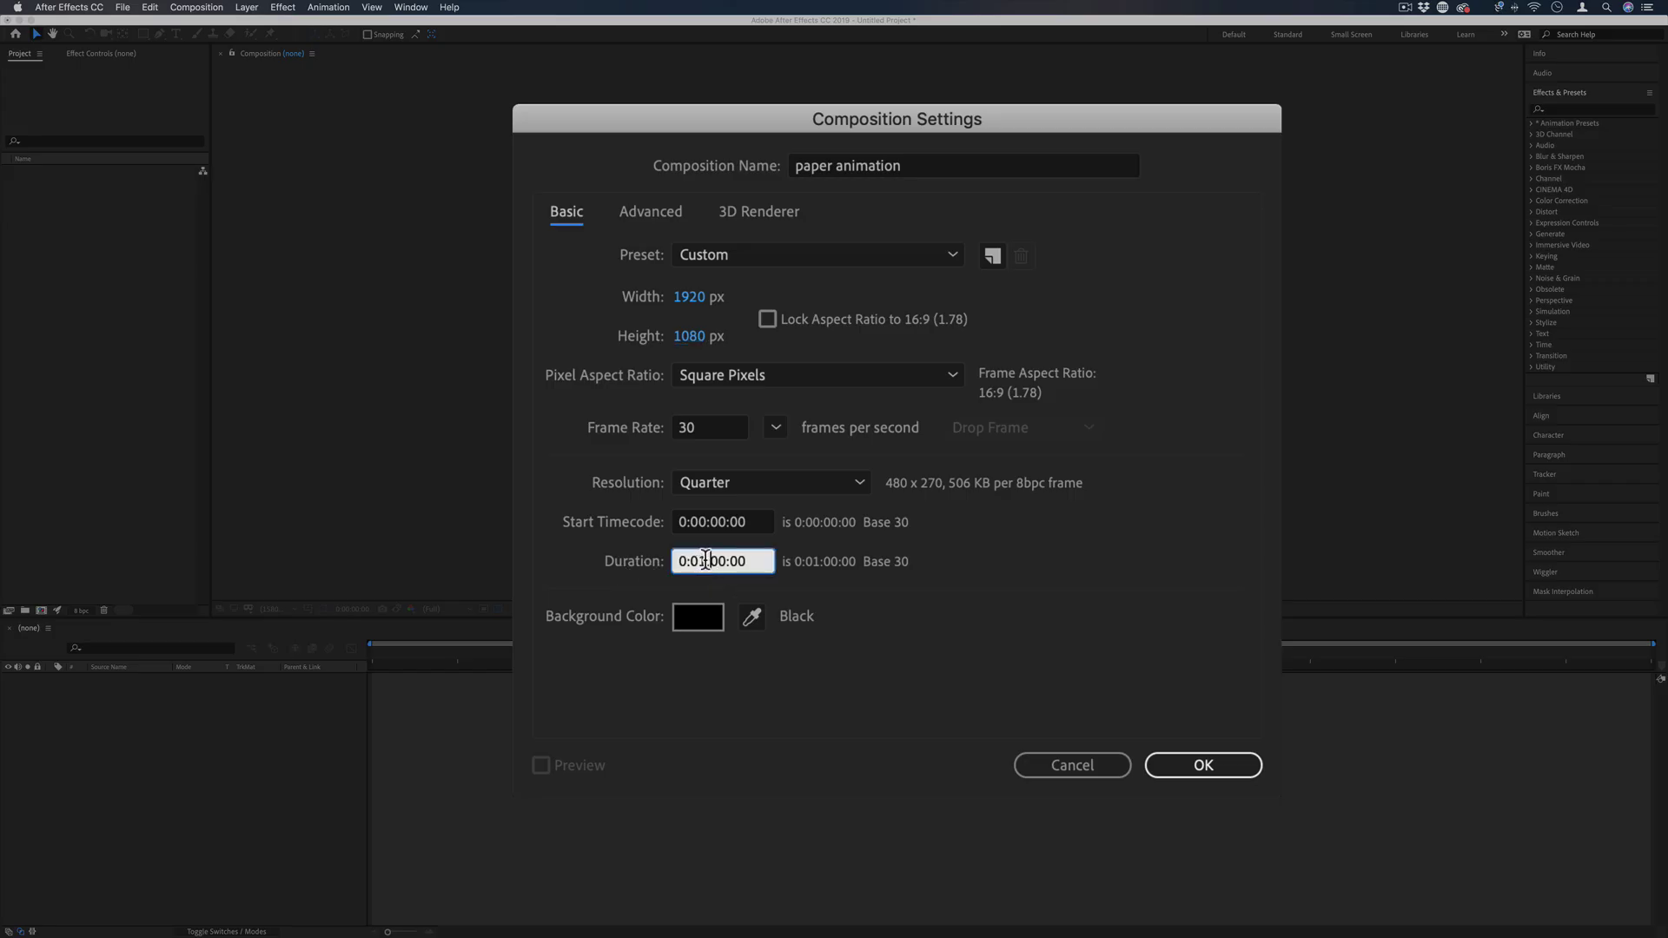
pyautogui.moveTo(702, 561); pyautogui.dragTo(710, 561)
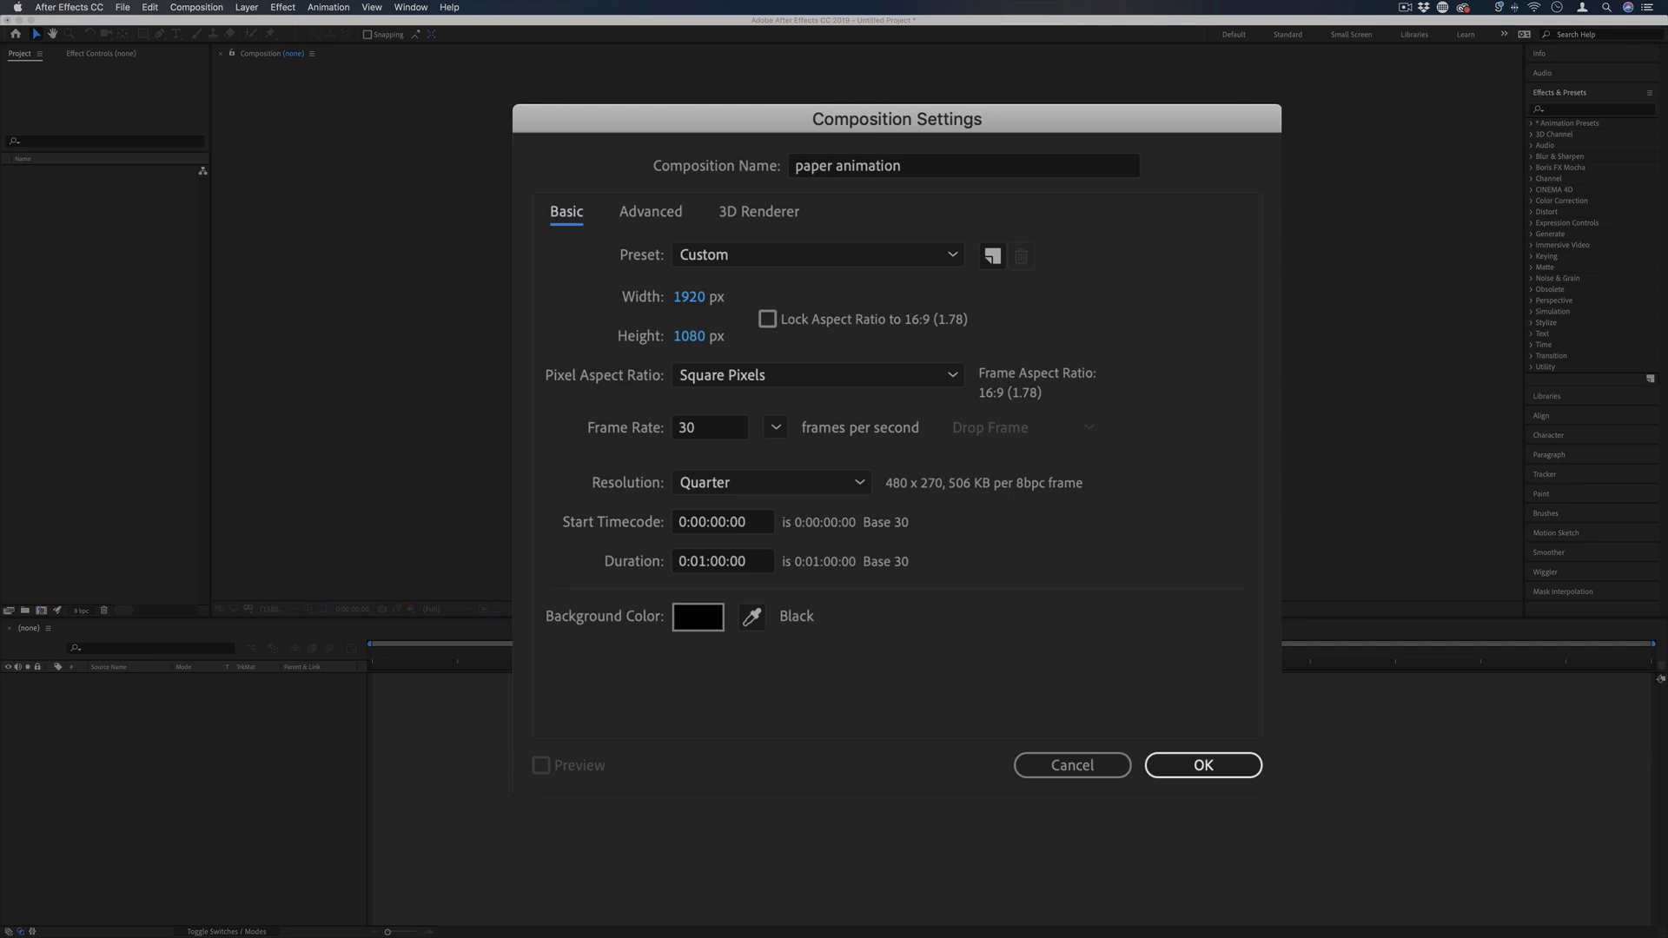
pyautogui.click(1242, 763)
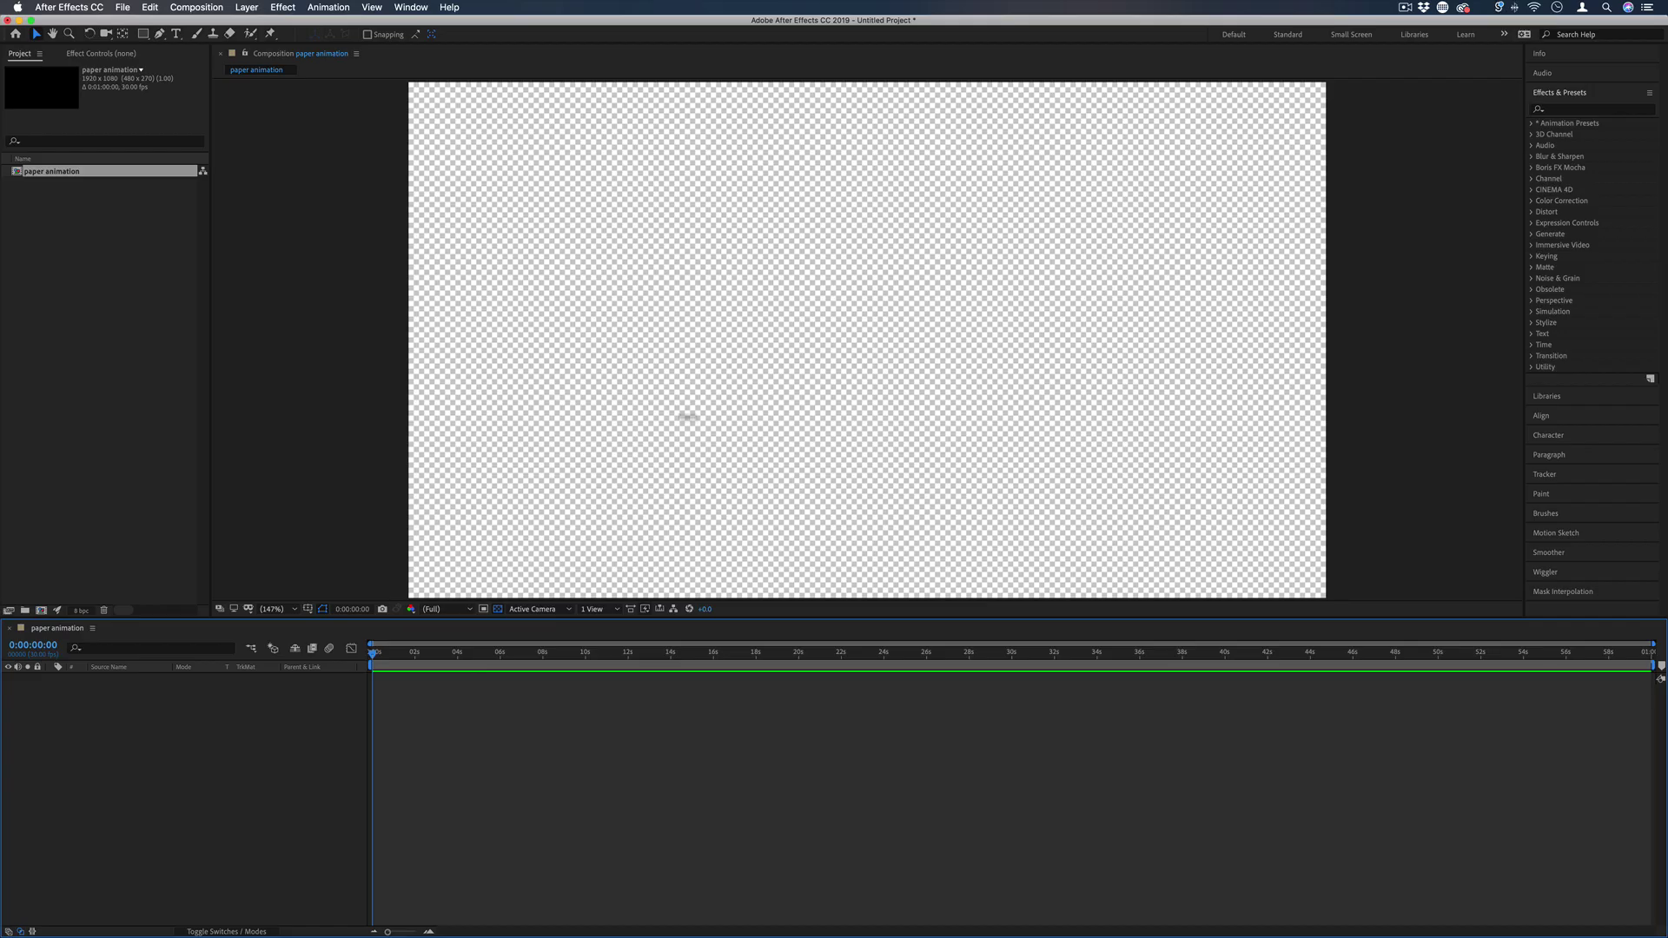
# Step: Add a full-frame solid layer, Royal Blue Solid 1, coloured bright blue 008EFF
pyautogui.click(247, 8)
pyautogui.moveTo(246, 41)
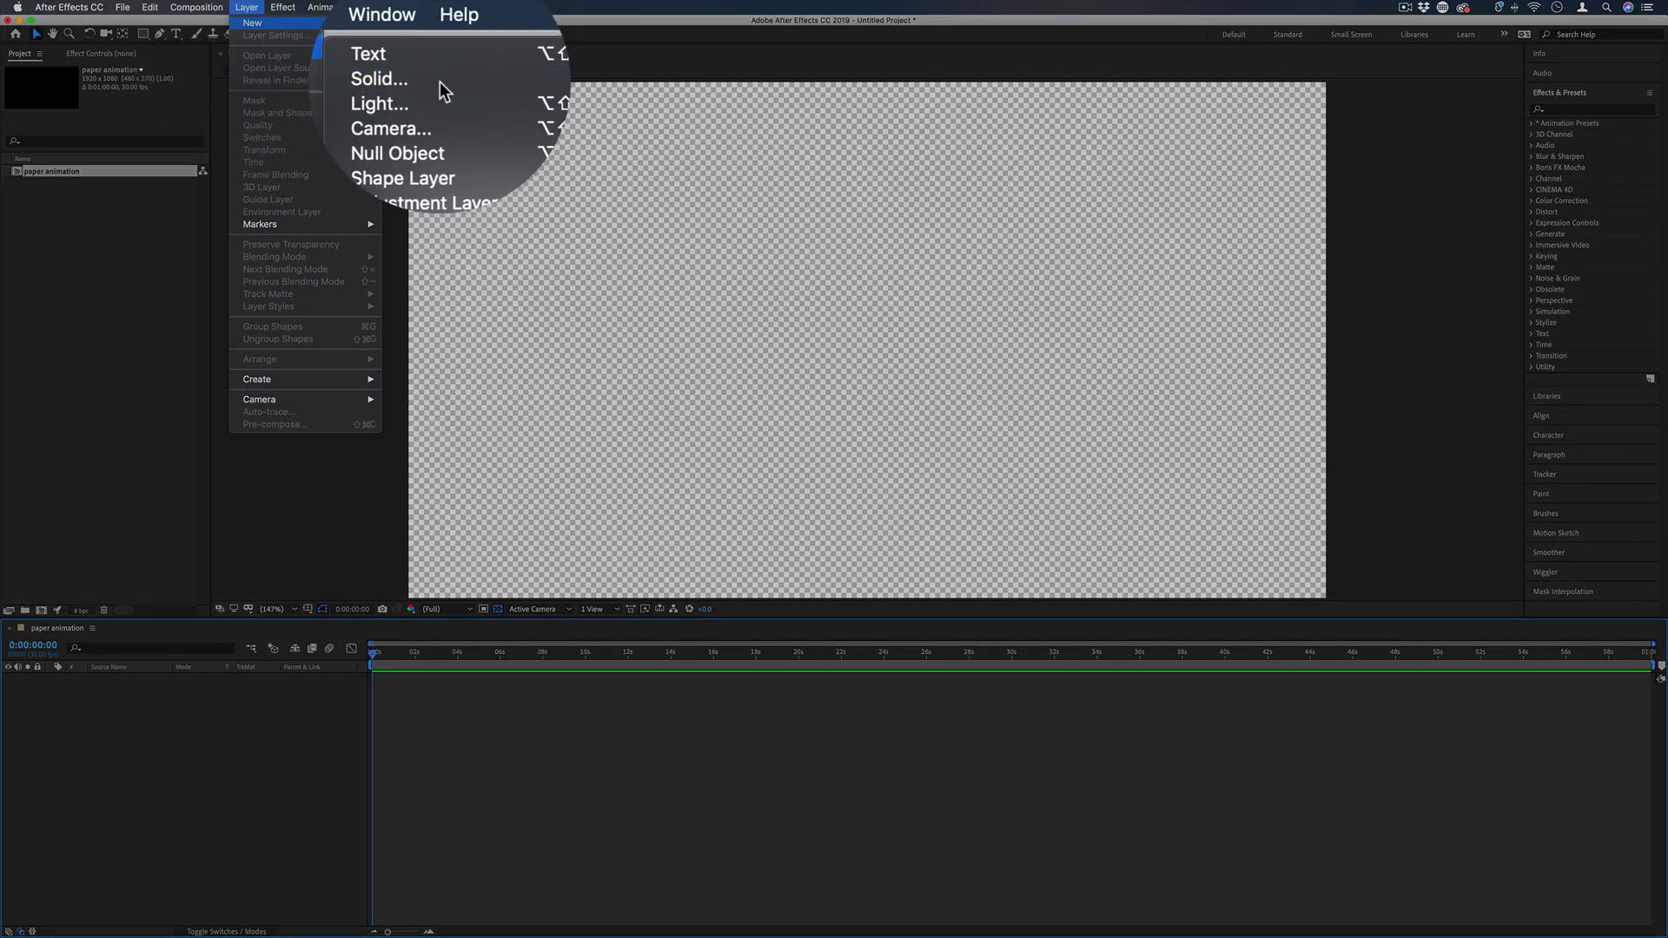
pyautogui.click(438, 59)
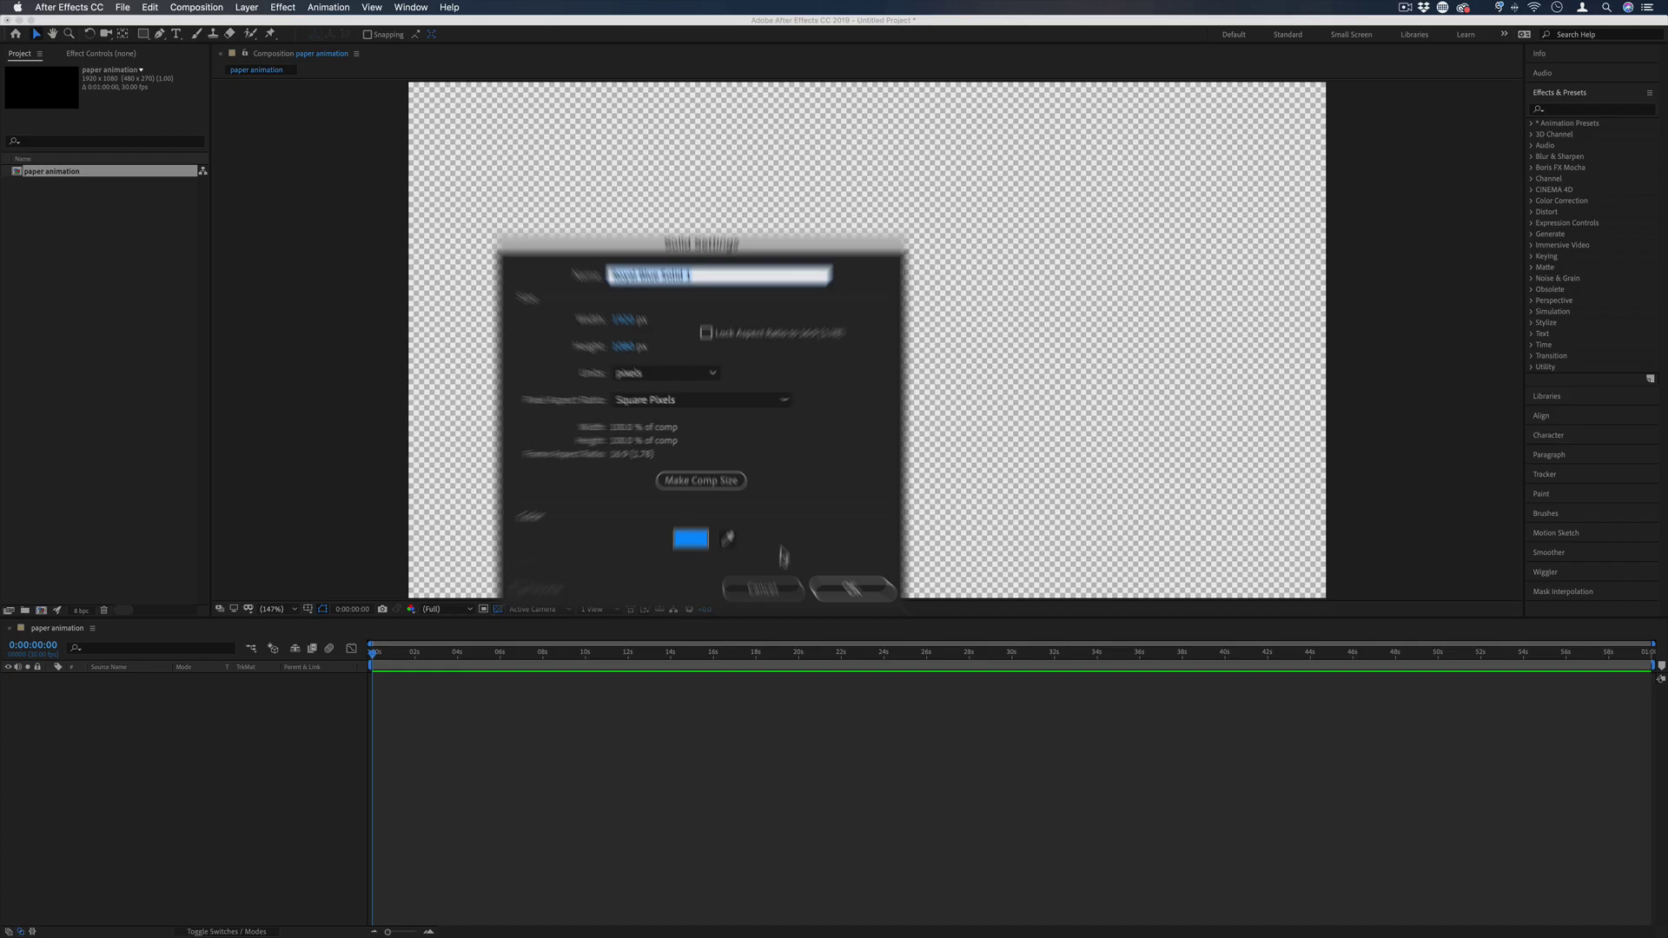
pyautogui.click(694, 507)
pyautogui.moveTo(687, 644); pyautogui.dragTo(695, 566)
pyautogui.moveTo(726, 697); pyautogui.dragTo(739, 706)
pyautogui.click(933, 570)
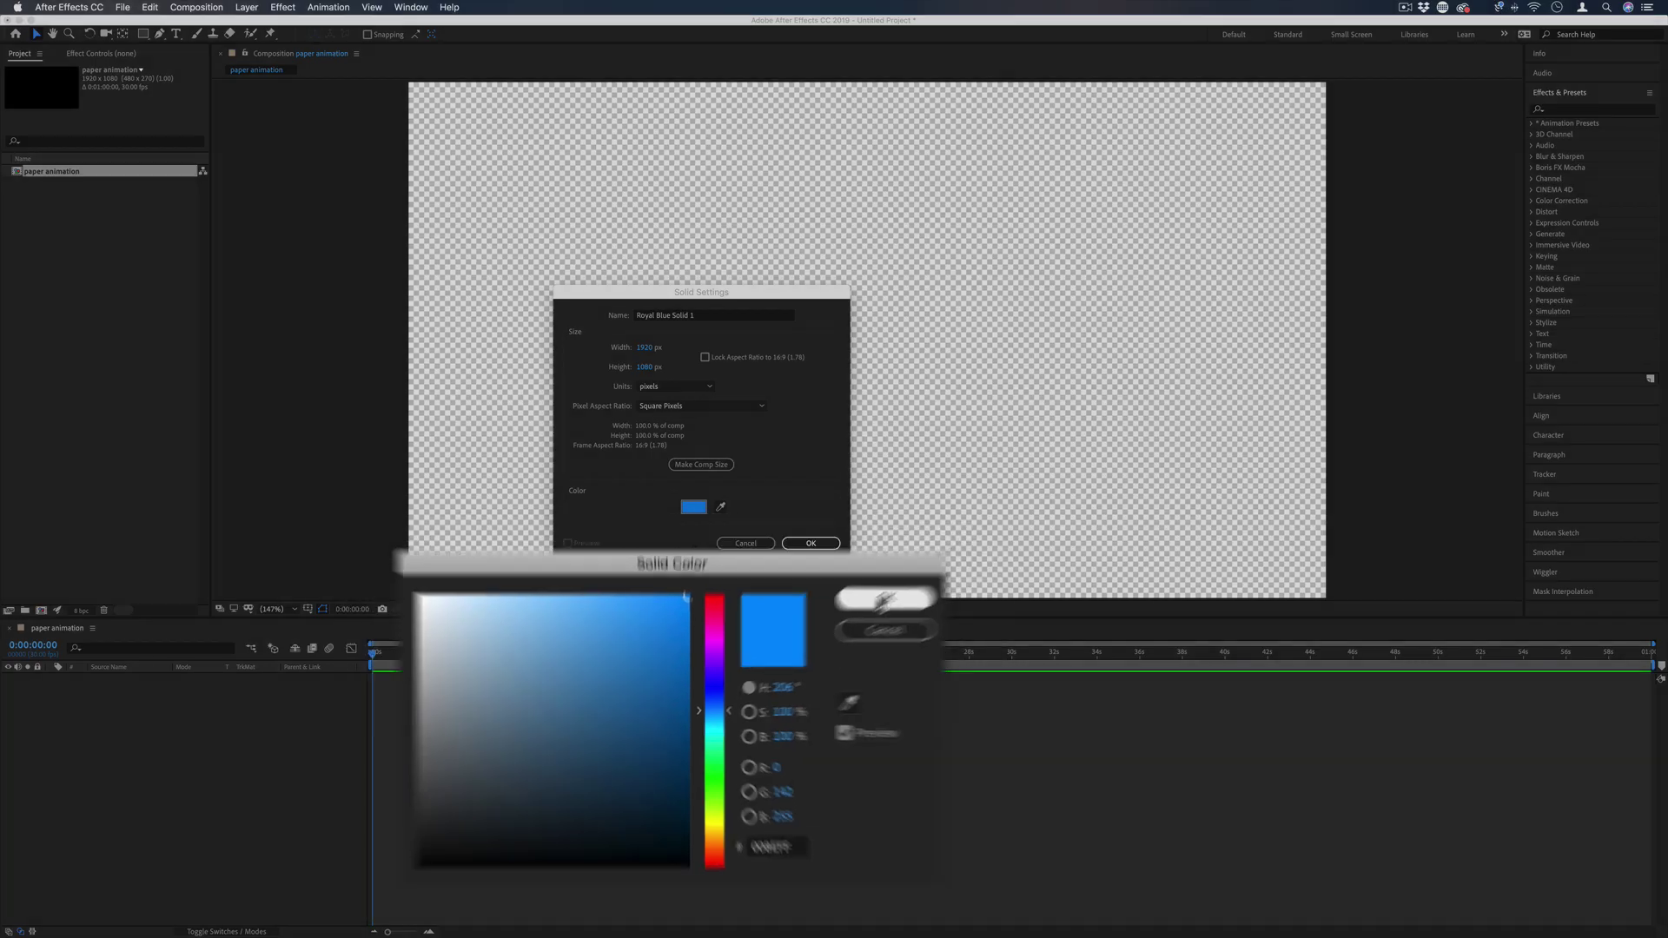
pyautogui.click(812, 543)
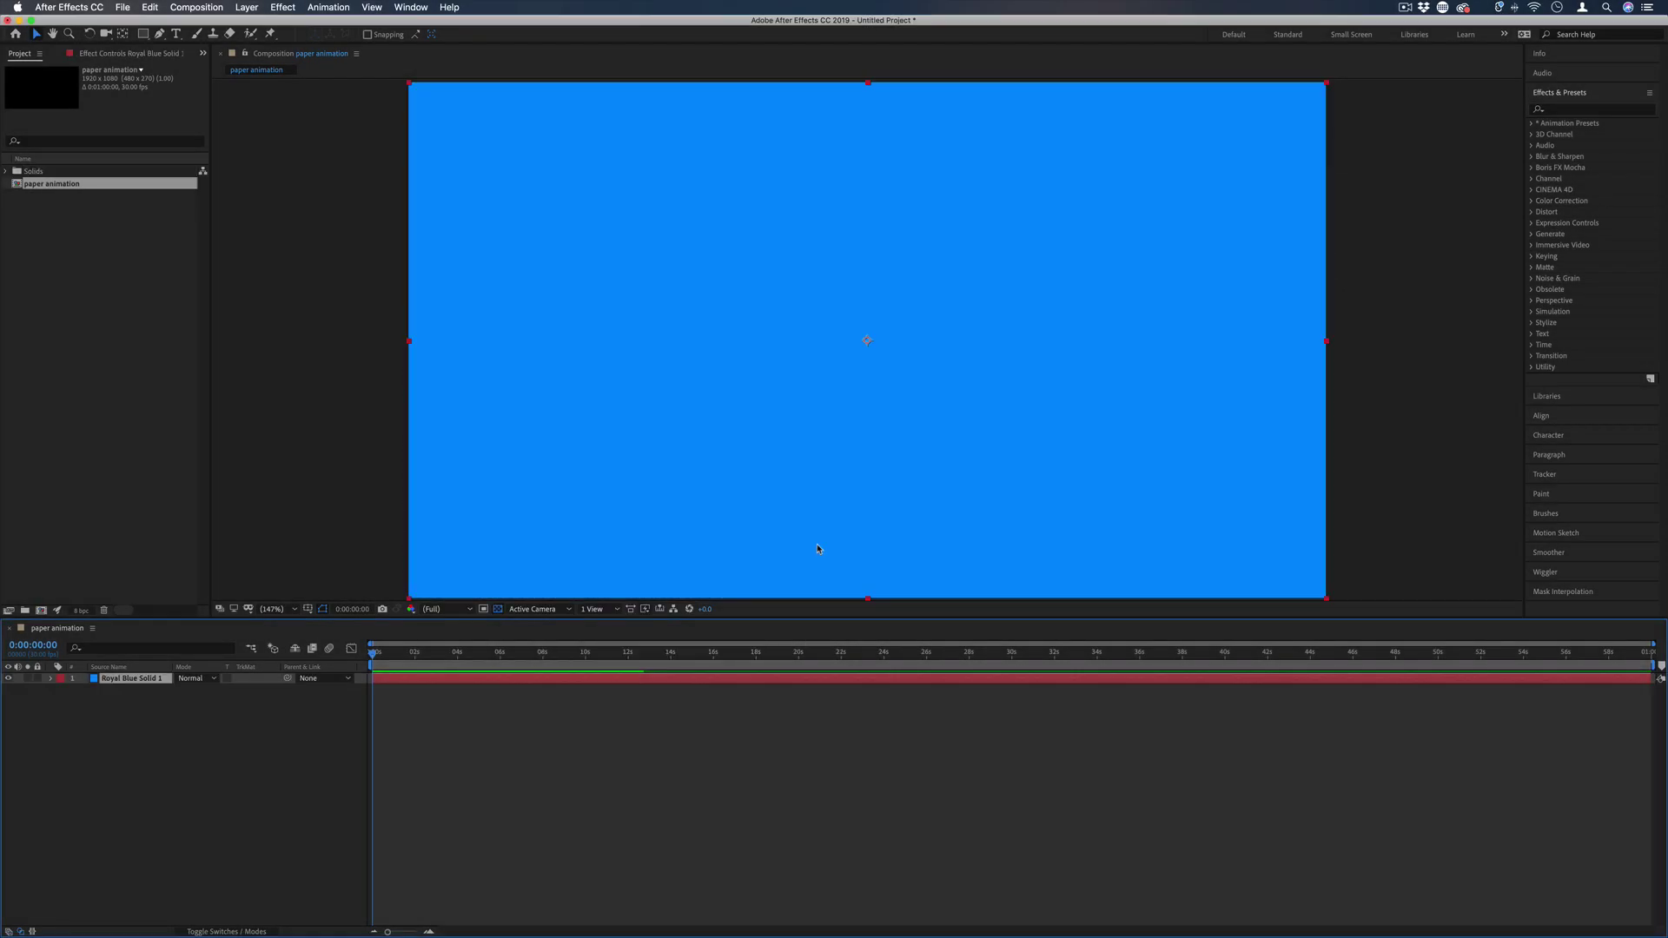
pyautogui.click(1407, 442)
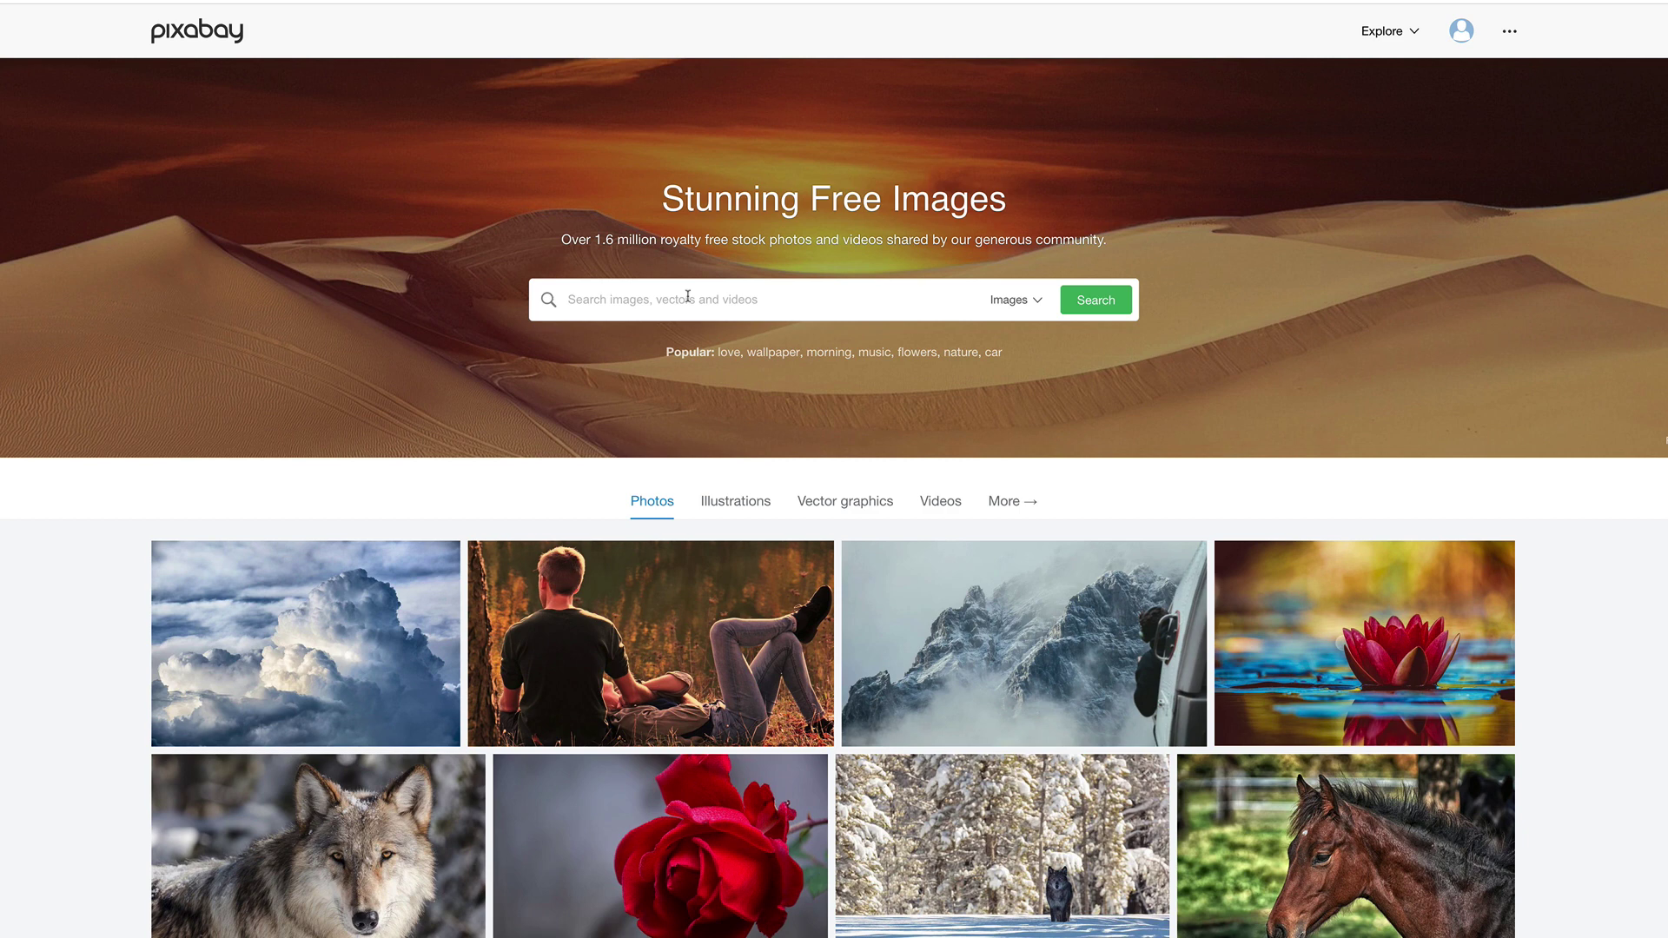
# Step: Search Pixabay for 'paper texture' and open the brown paper texture image
pyautogui.scroll(-1, 686, 298)
pyautogui.scroll(1, 687, 295)
pyautogui.click(706, 300)
pyautogui.write('paper texture')
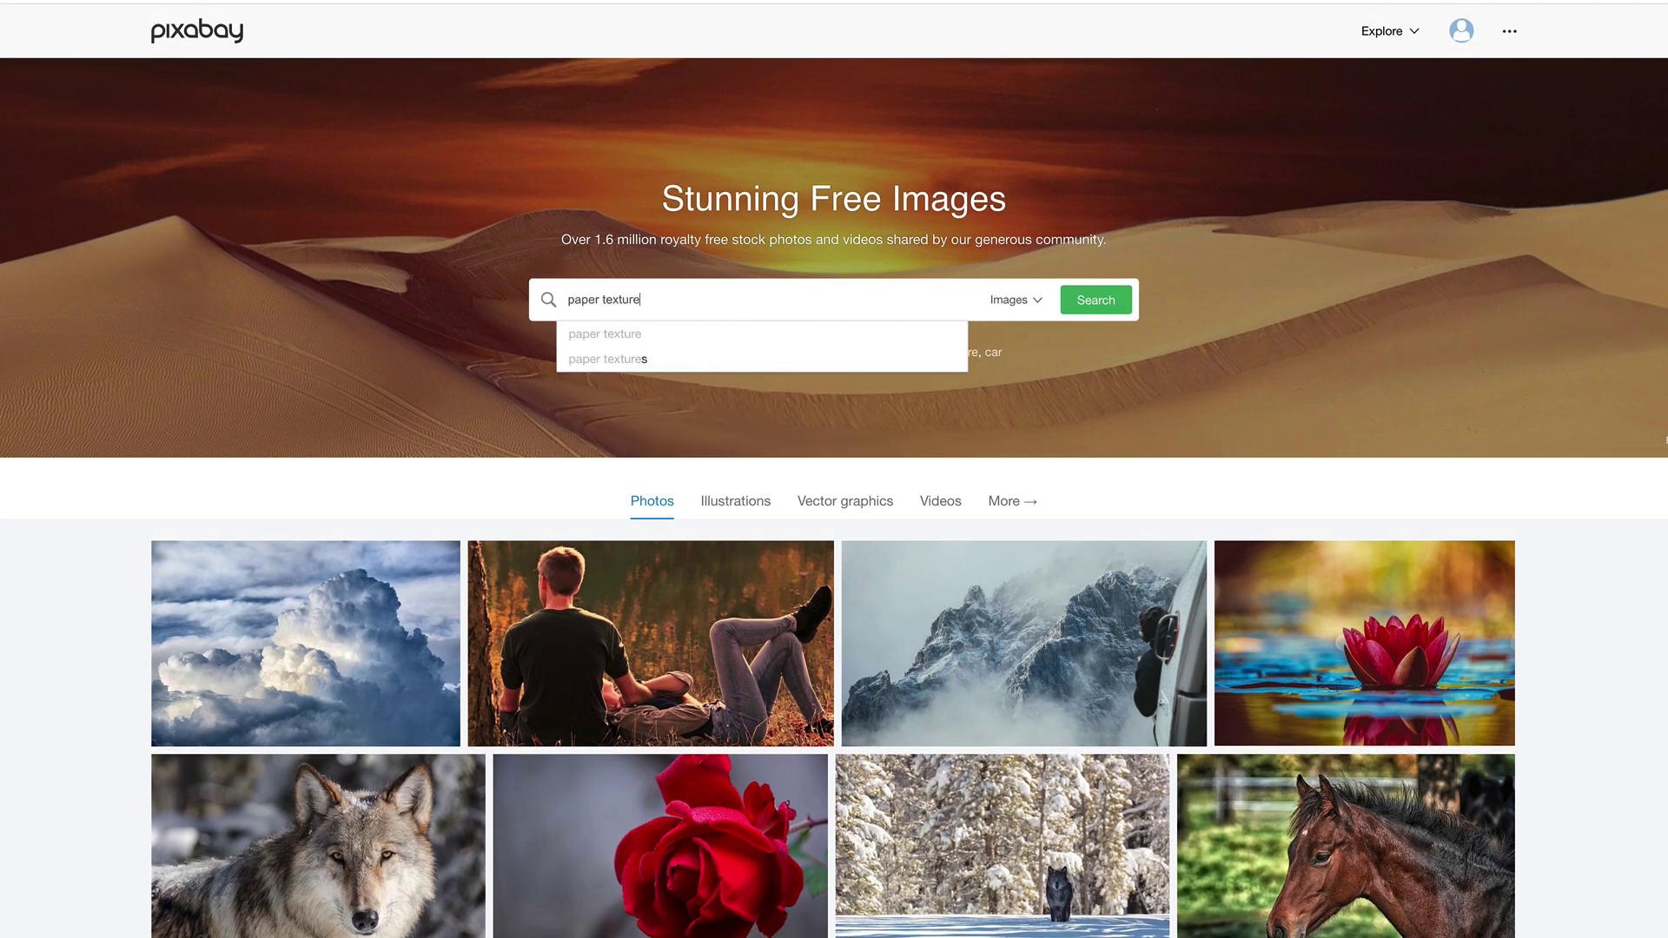
pyautogui.press('Return')
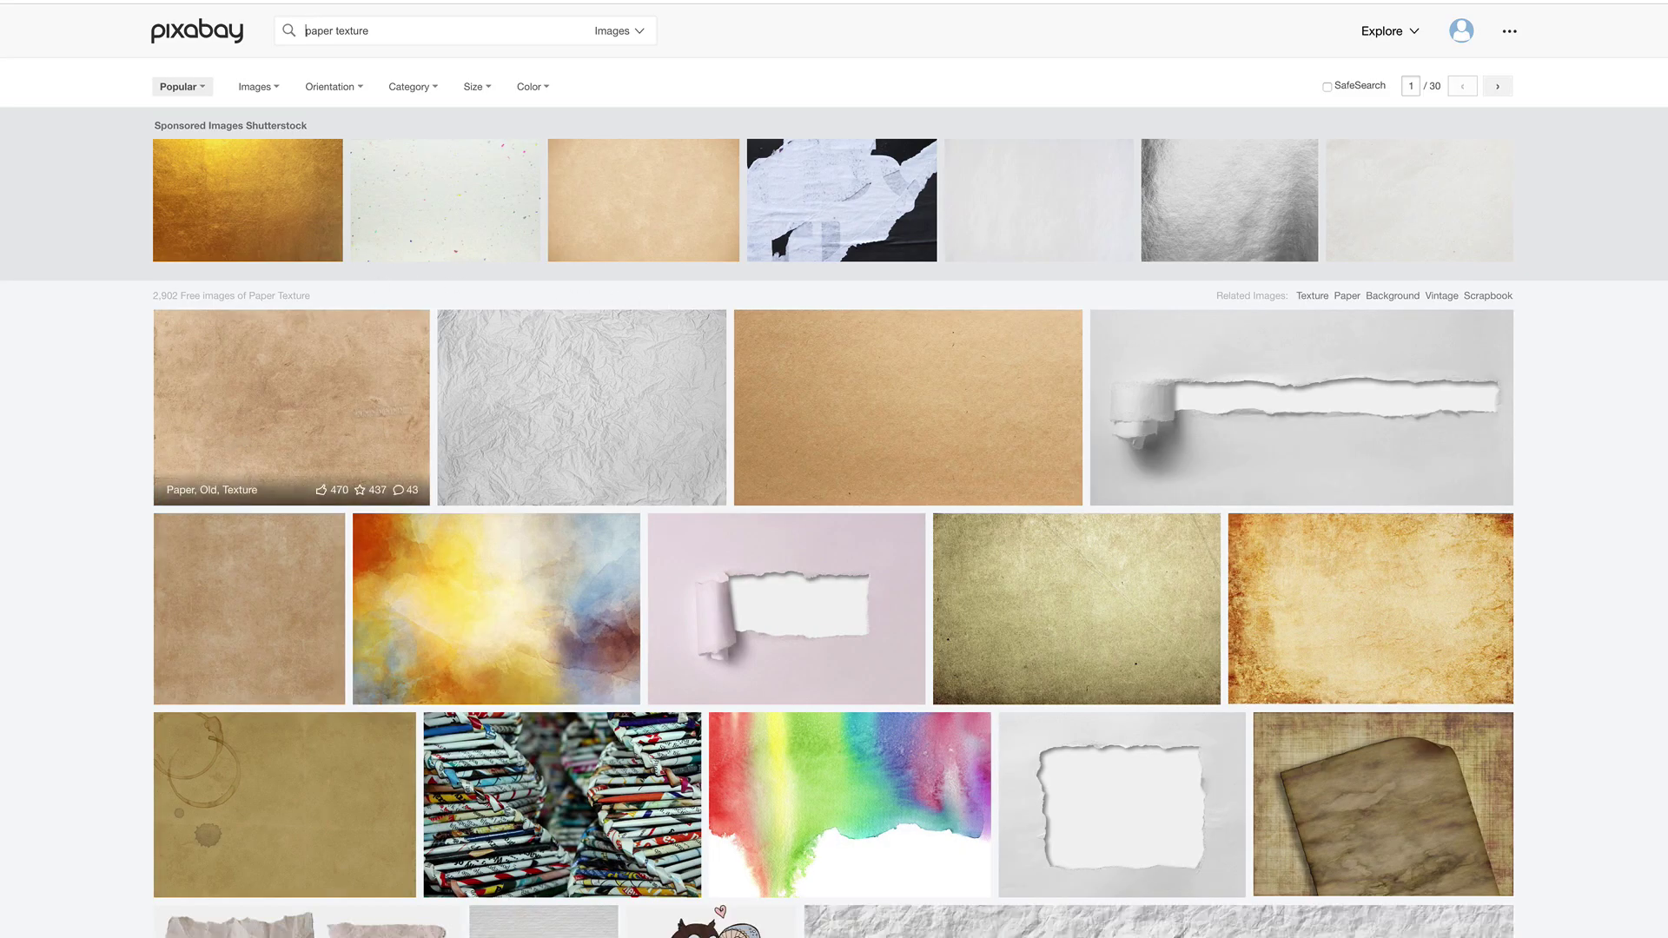
pyautogui.click(886, 402)
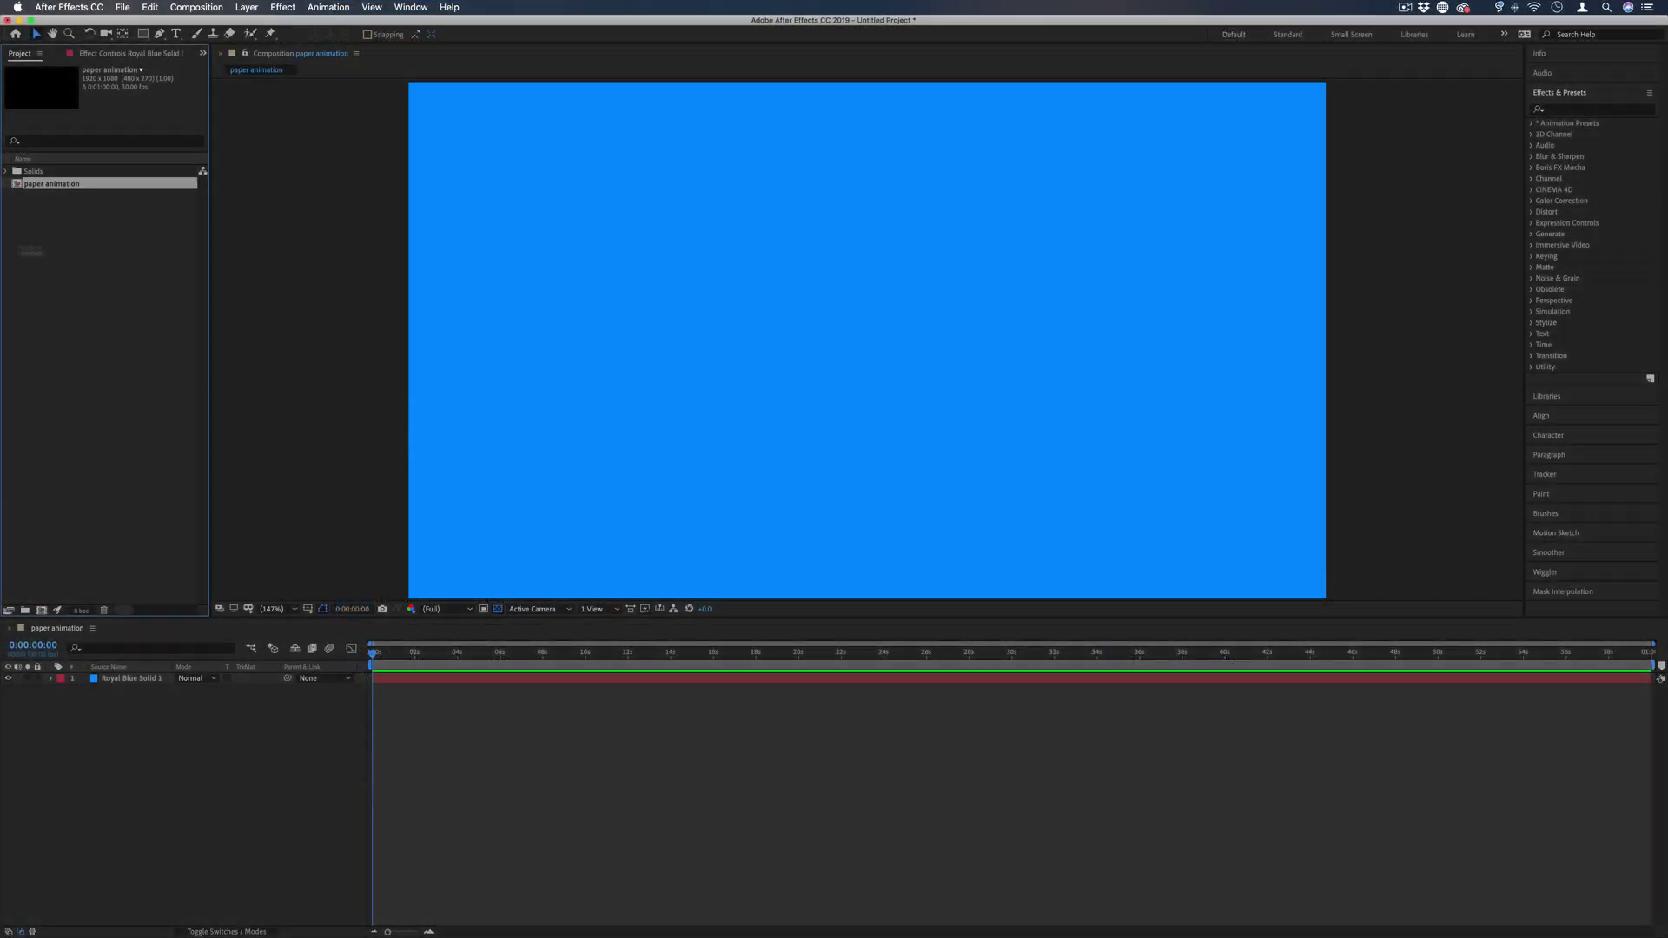
# Step: Import the ivan-gromov-580410-unsplash paper image into the project
pyautogui.click(33, 249)
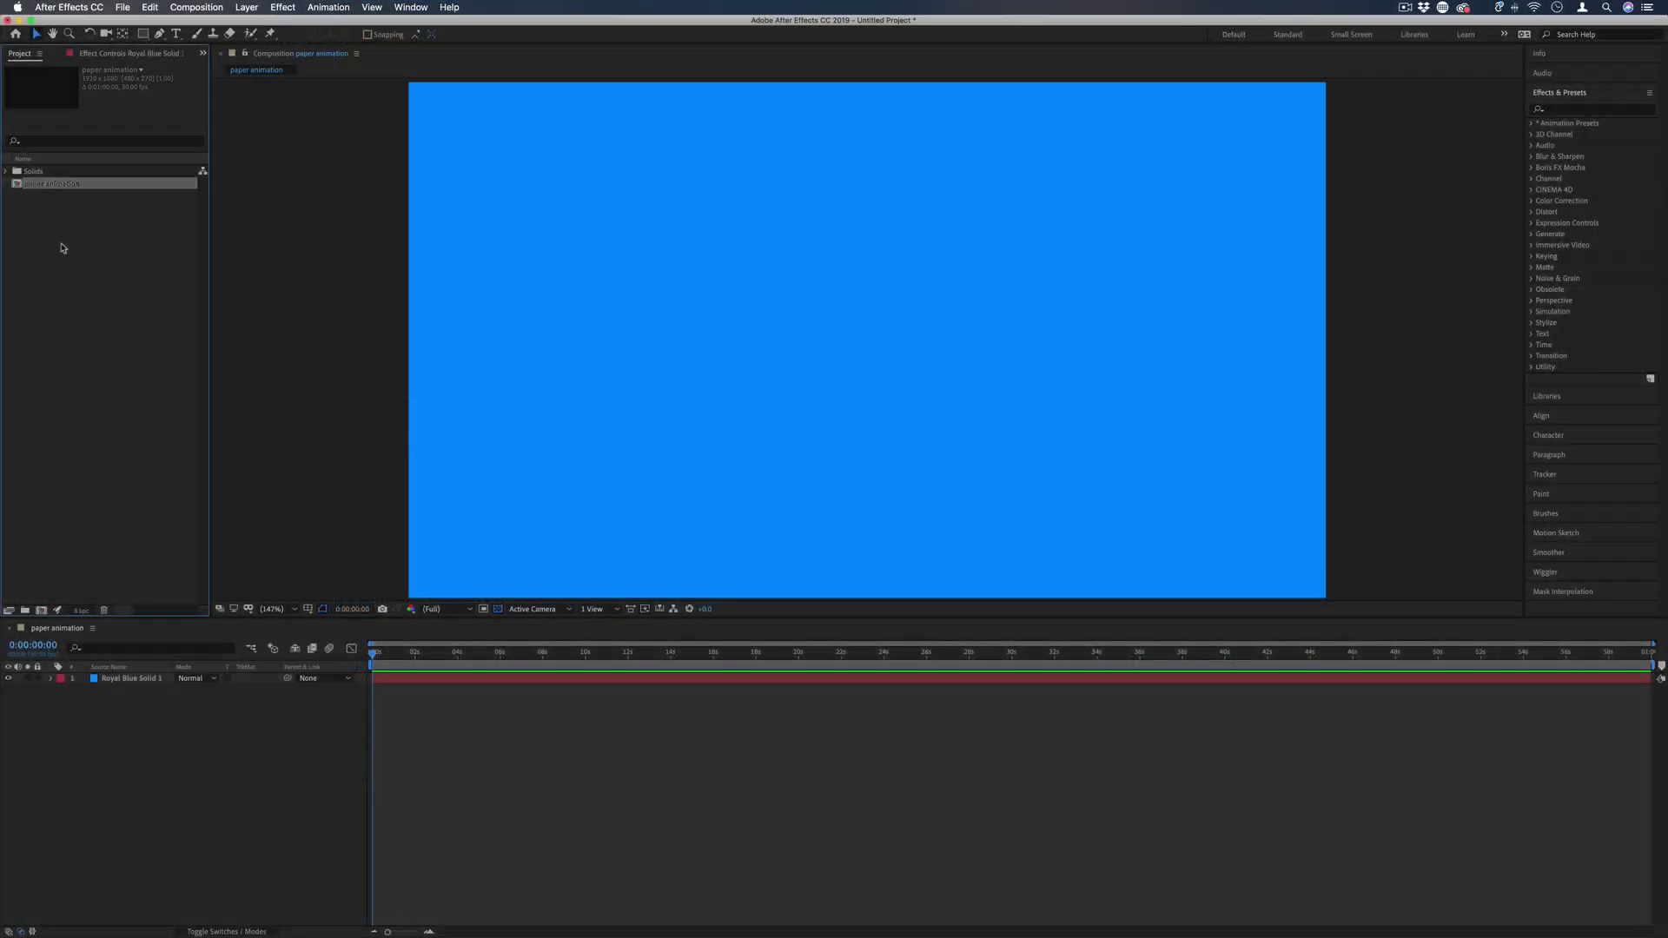
pyautogui.rightClick(106, 238)
pyautogui.moveTo(126, 293)
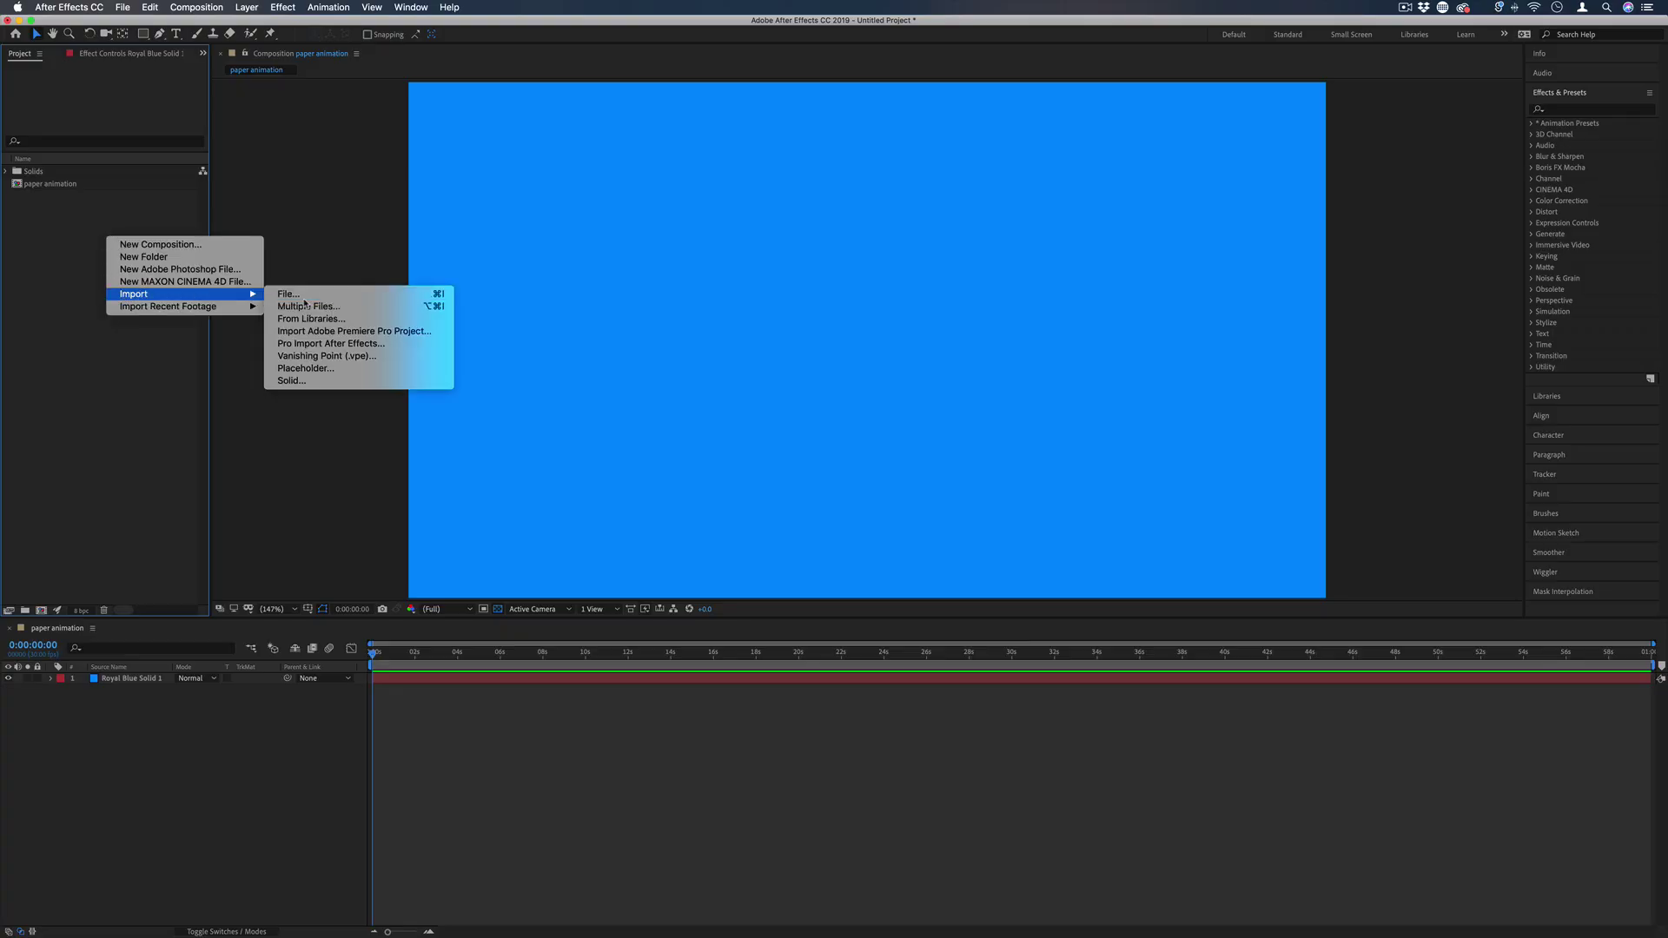
pyautogui.click(294, 294)
pyautogui.doubleClick(584, 136)
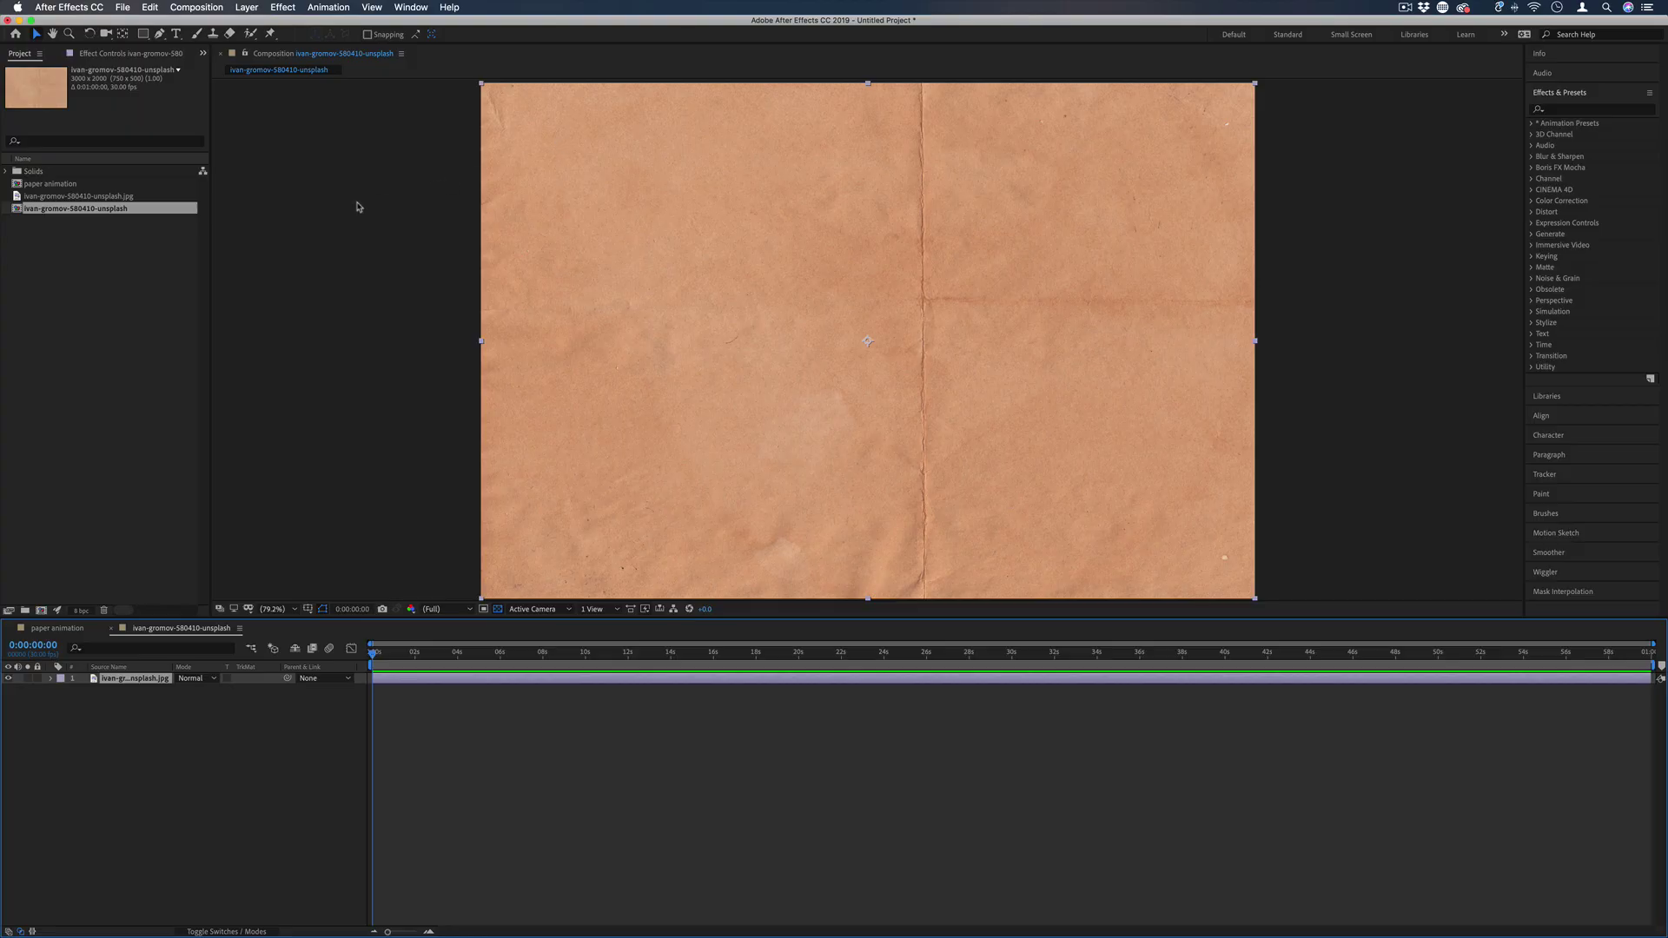
# Step: Inspect the paper image at 200%, then go back to the paper animation composition
pyautogui.press('.')
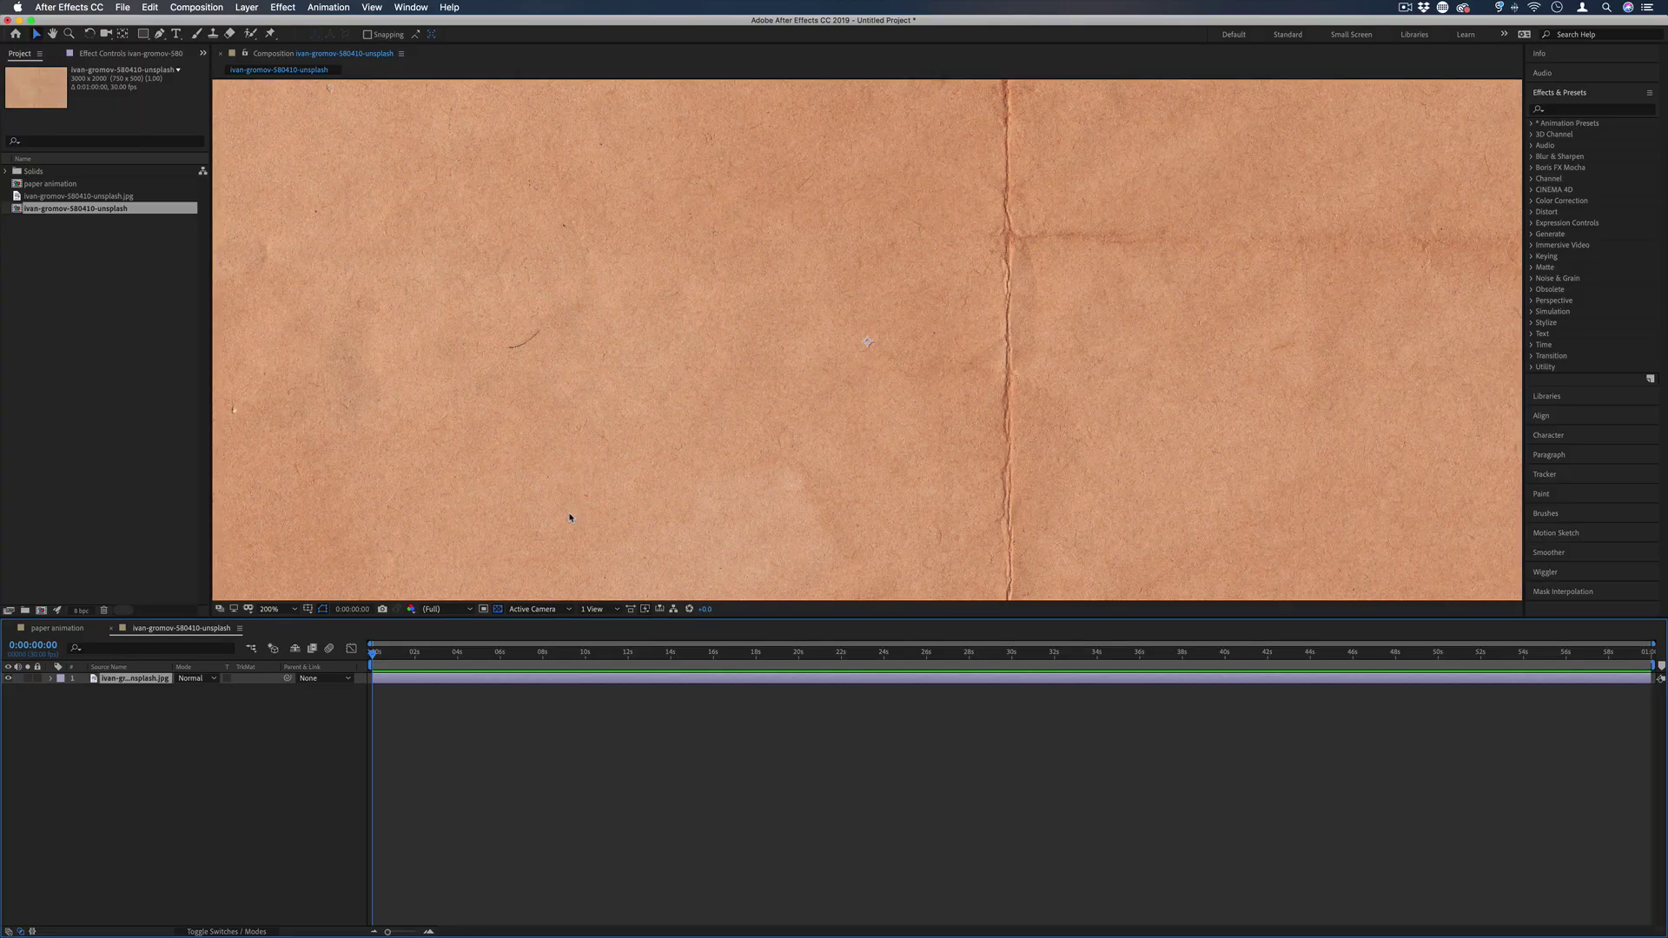
pyautogui.press('.')
pyautogui.click(57, 628)
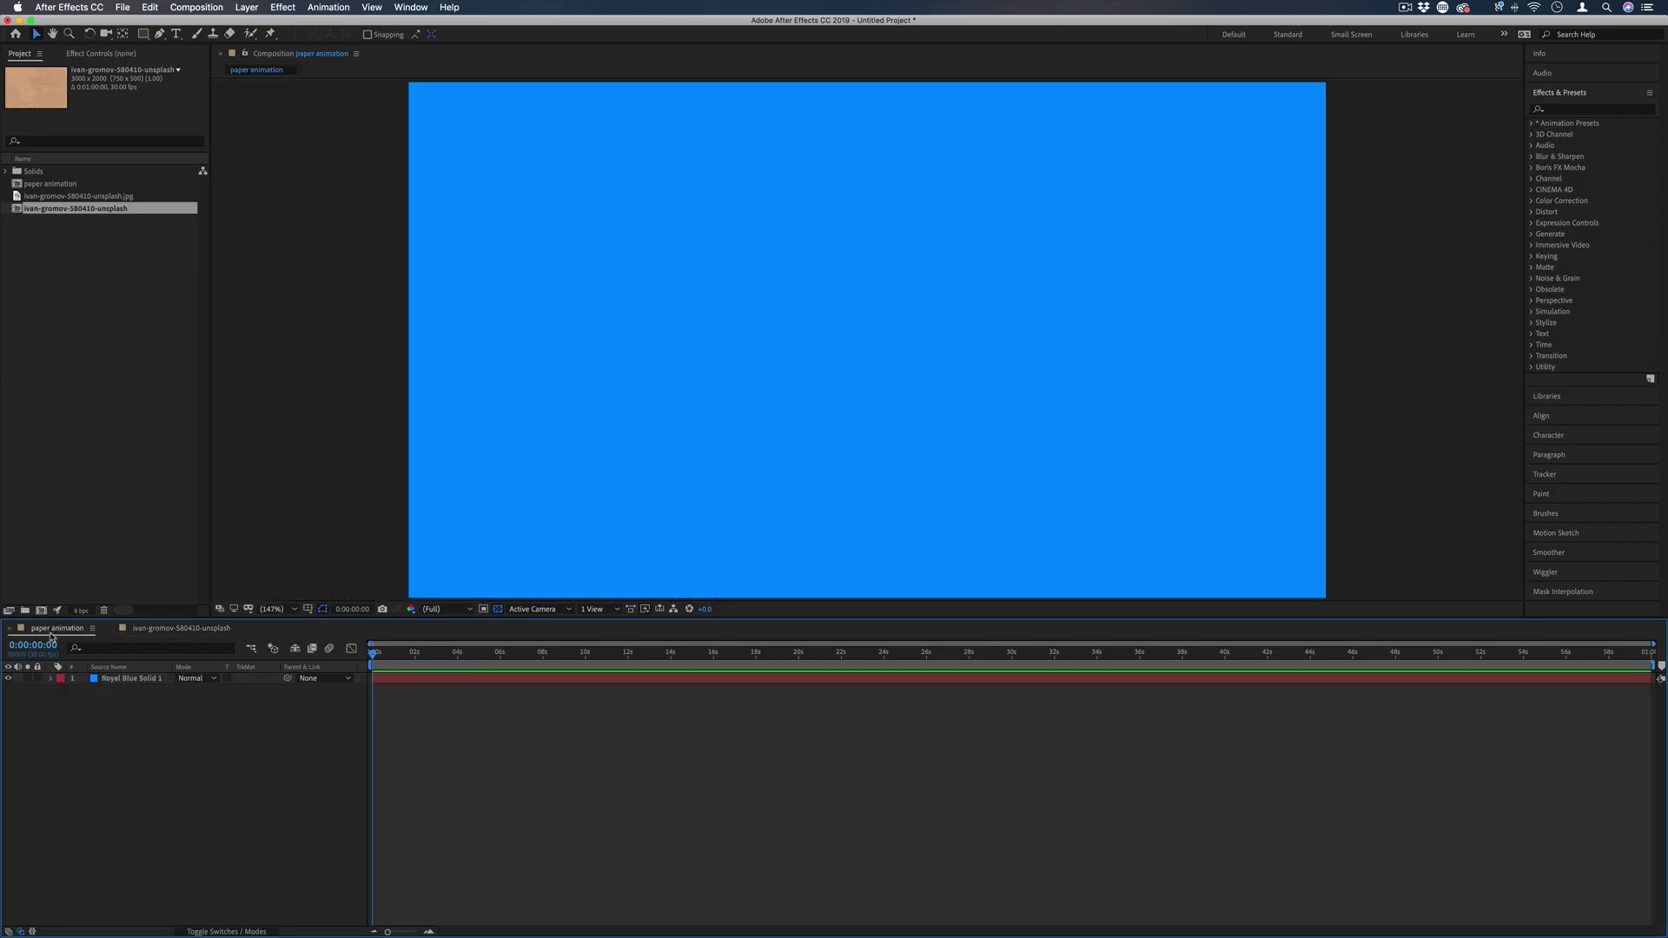
# Step: Place the paper image above the blue solid, shifted right so a blue strip shows at left
pyautogui.click(110, 629)
pyautogui.moveTo(66, 213); pyautogui.dragTo(130, 679)
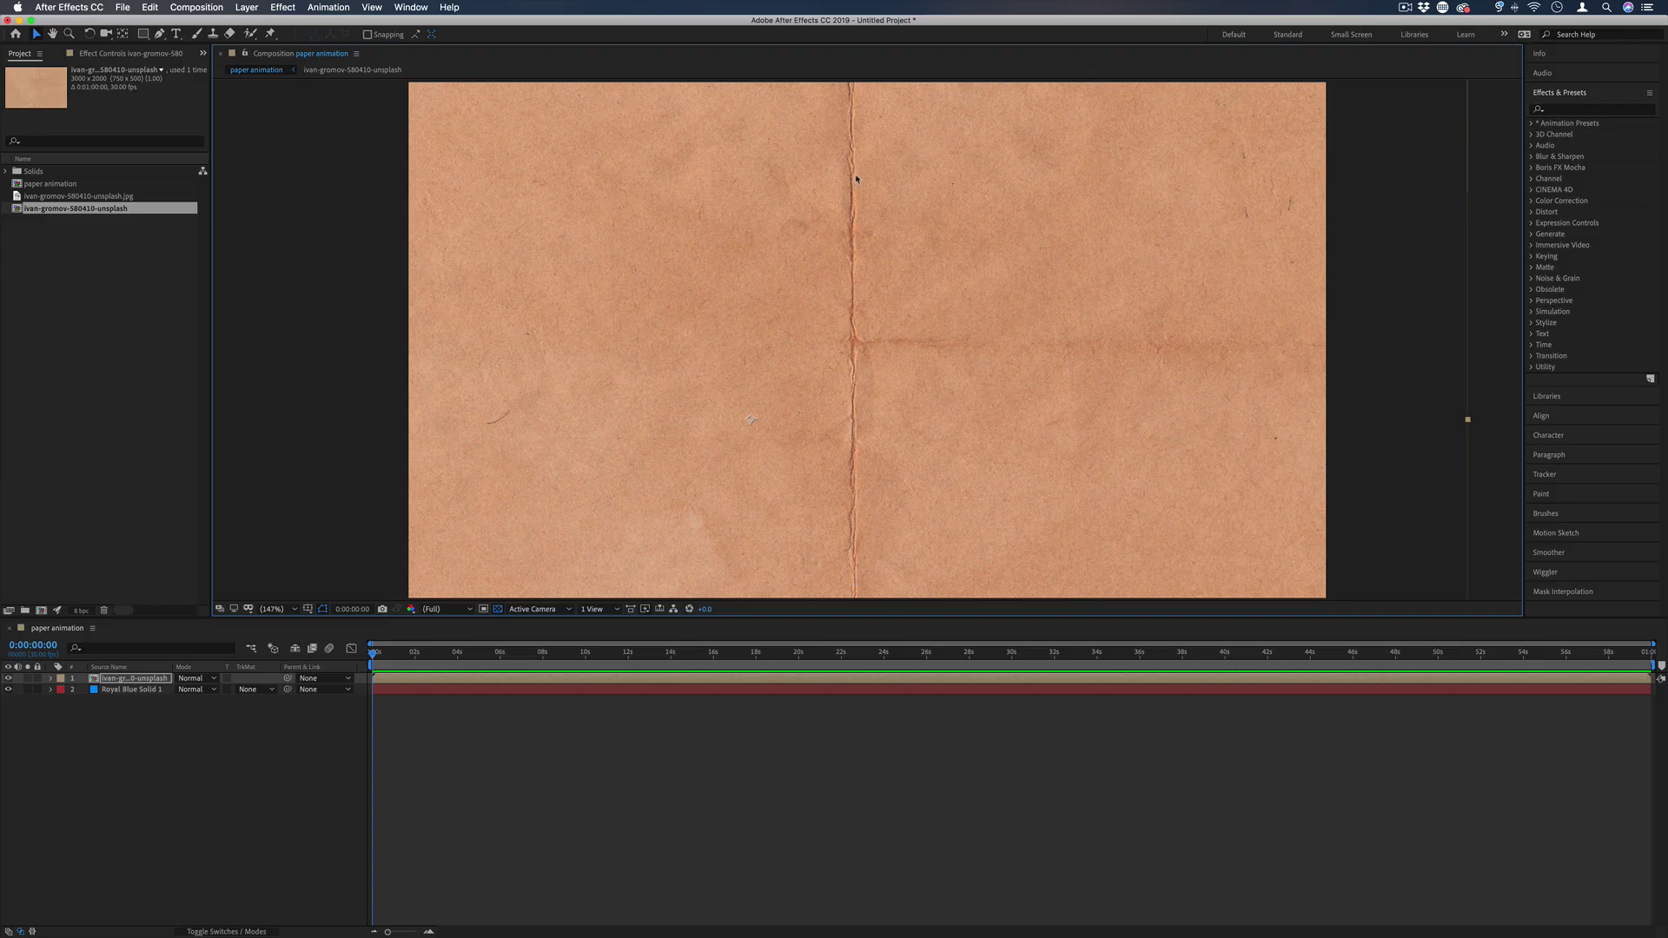
pyautogui.moveTo(925, 333); pyautogui.dragTo(932, 426)
pyautogui.moveTo(759, 513); pyautogui.dragTo(1038, 377)
pyautogui.moveTo(915, 448); pyautogui.dragTo(1016, 522)
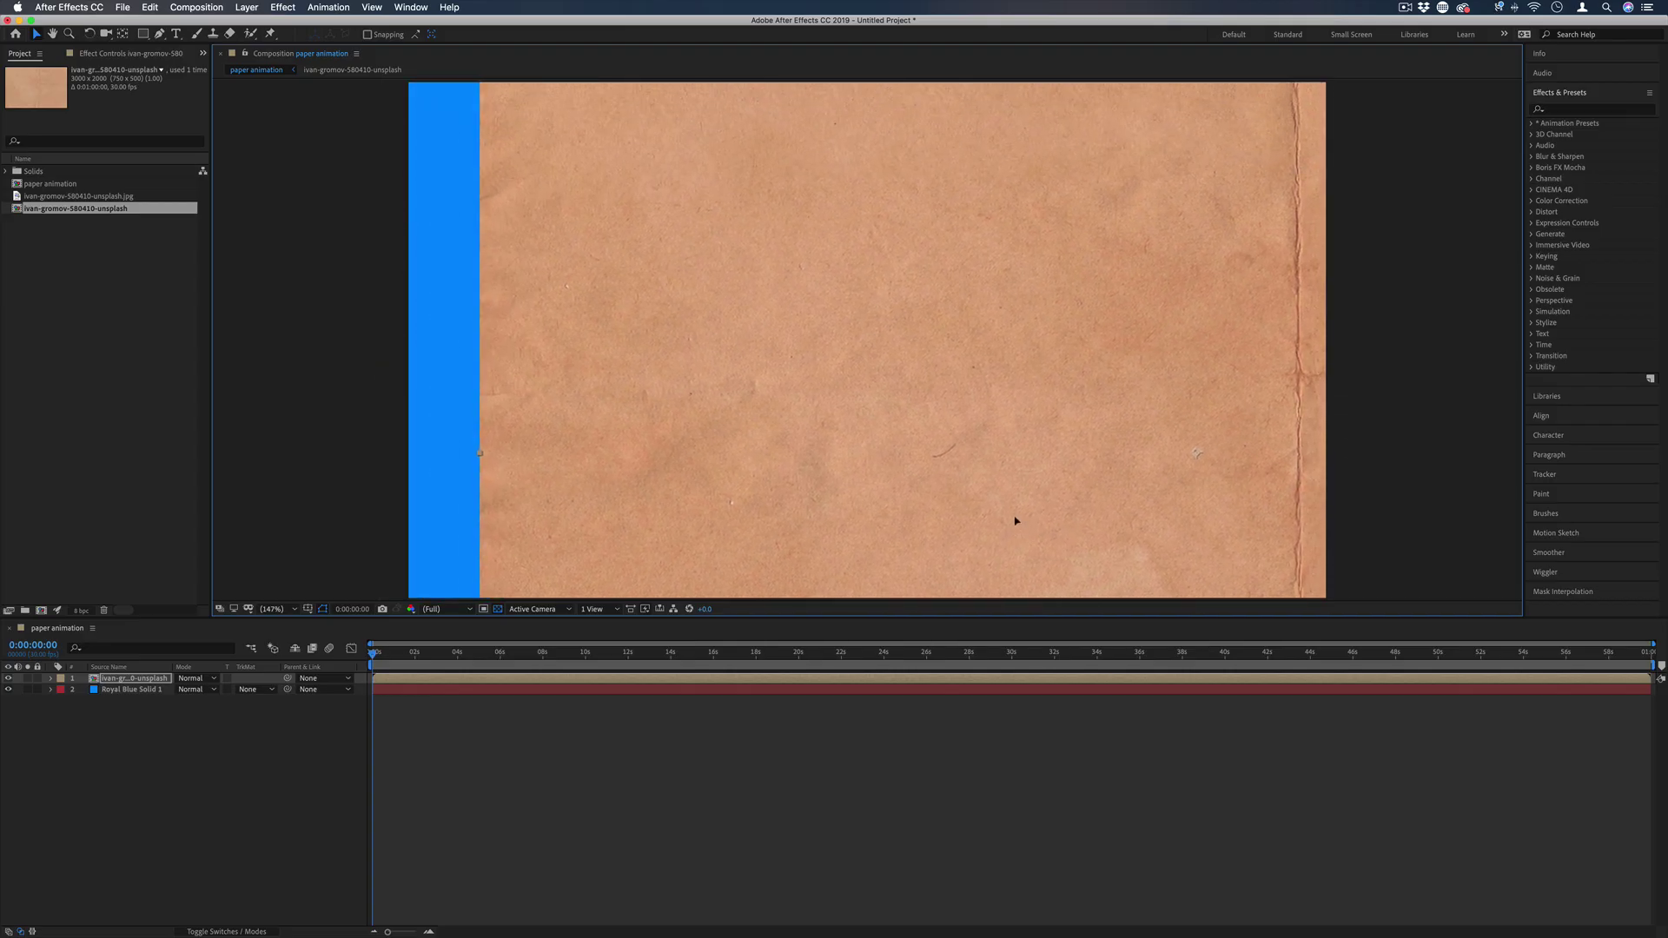
pyautogui.moveTo(1011, 414); pyautogui.dragTo(1060, 260)
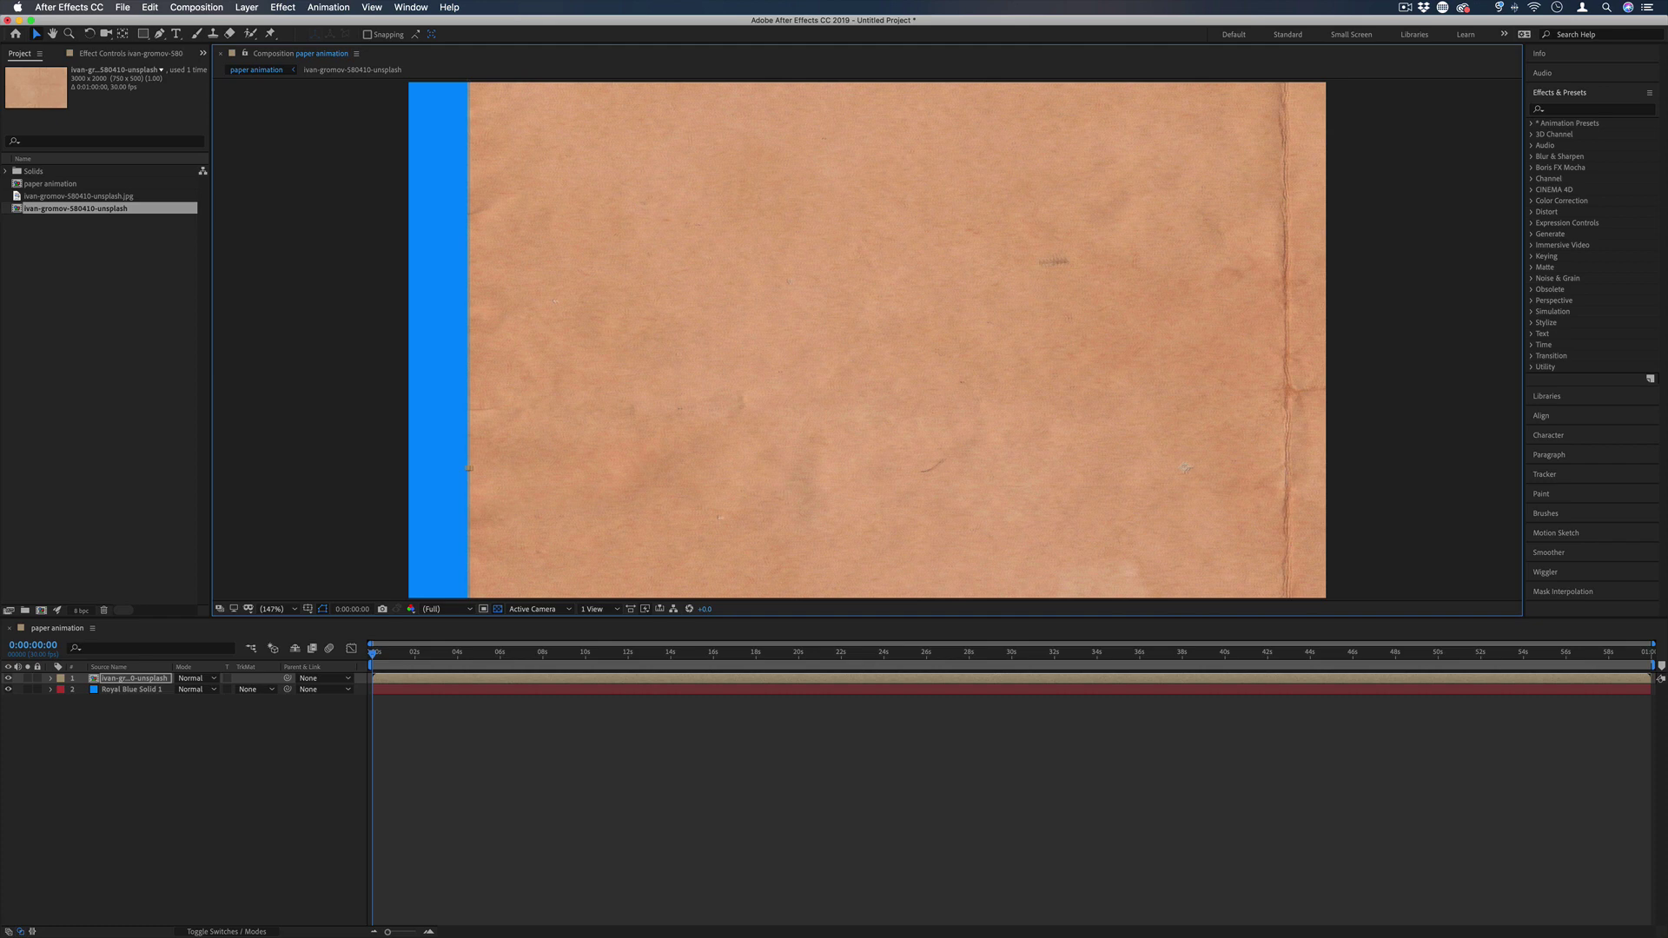
# Step: Rotate the paper layer about 91°, scale it to 131%, and position it to fill the frame
pyautogui.click(51, 679)
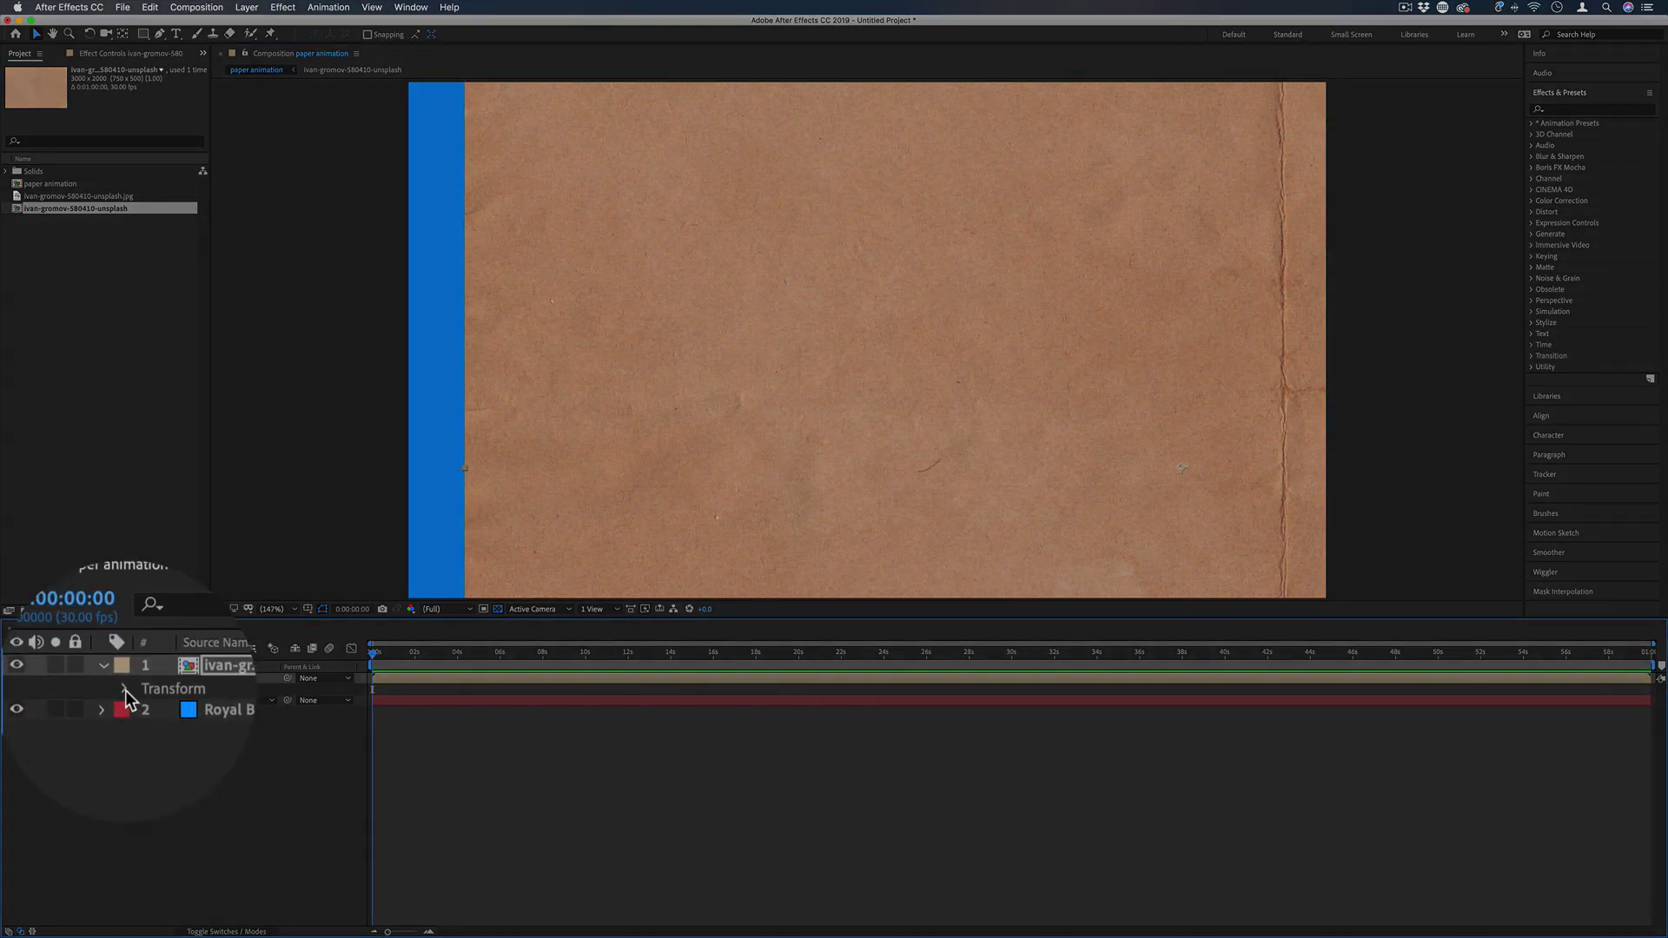
pyautogui.click(62, 689)
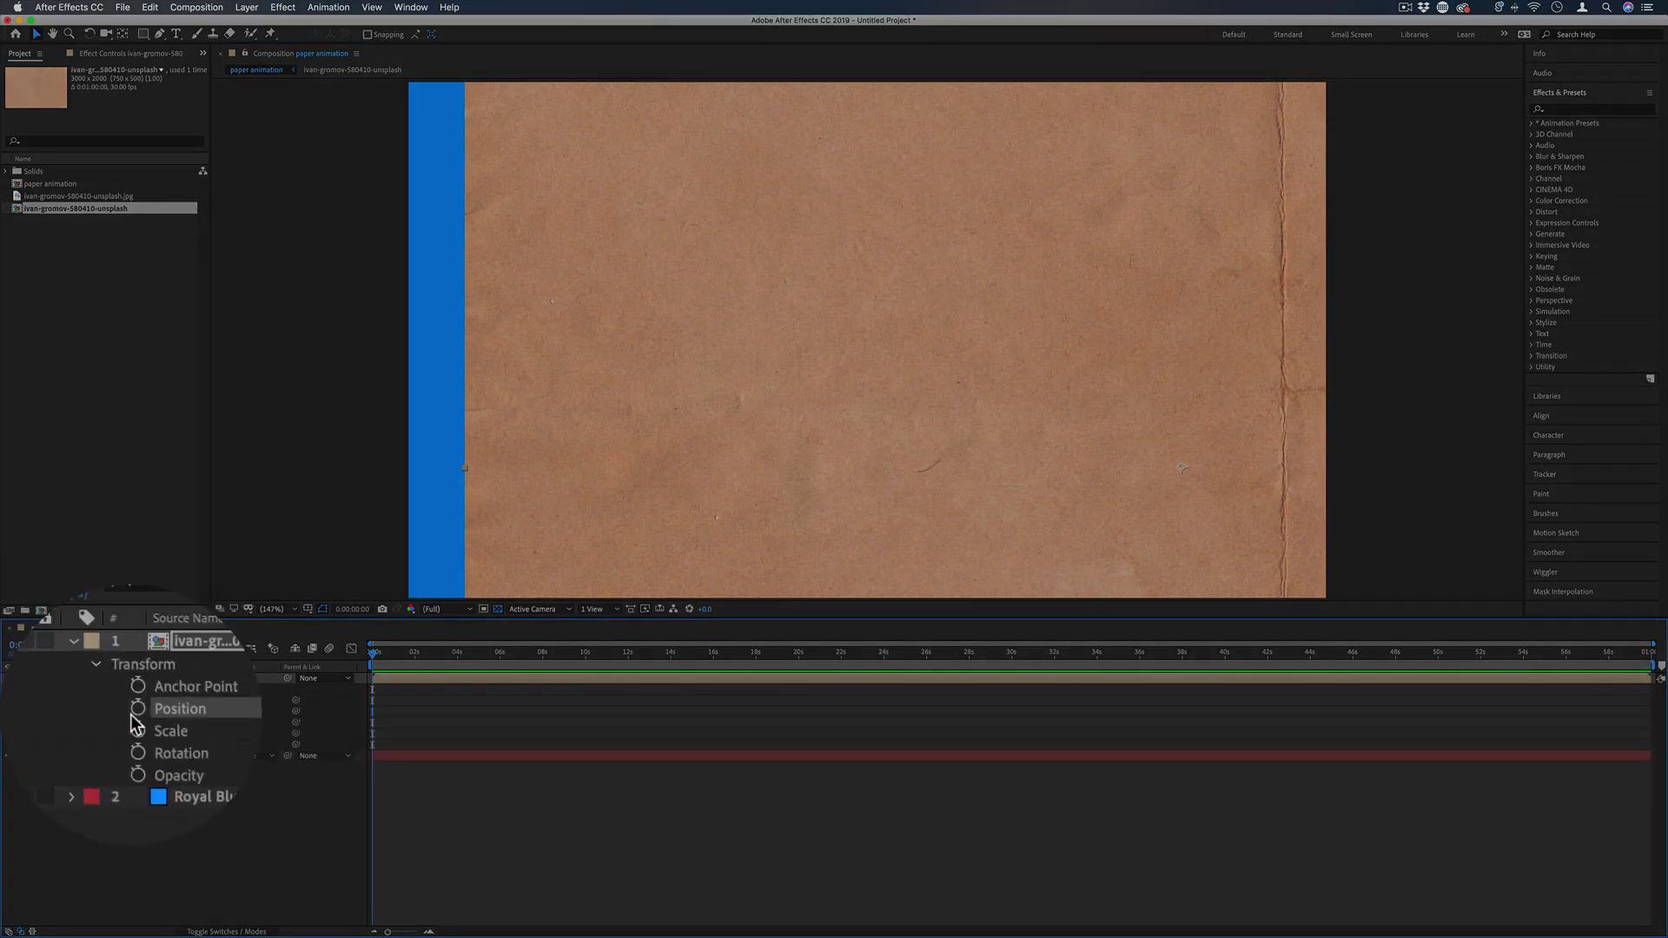
pyautogui.moveTo(194, 734); pyautogui.dragTo(269, 737)
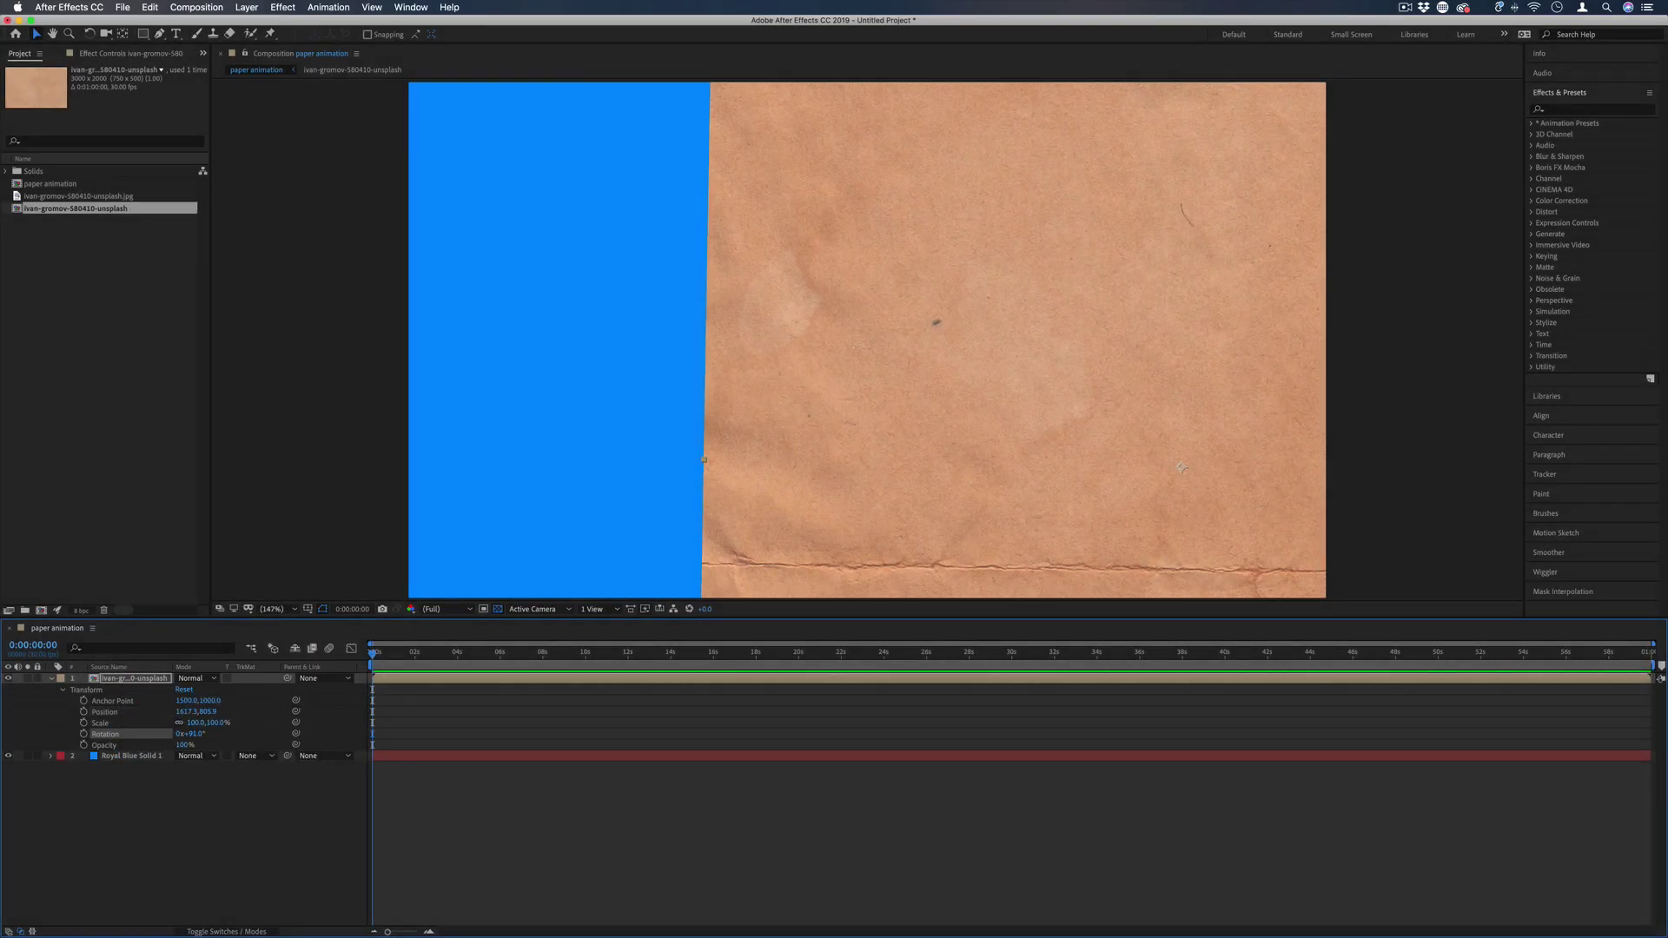
pyautogui.moveTo(988, 294); pyautogui.dragTo(860, 344)
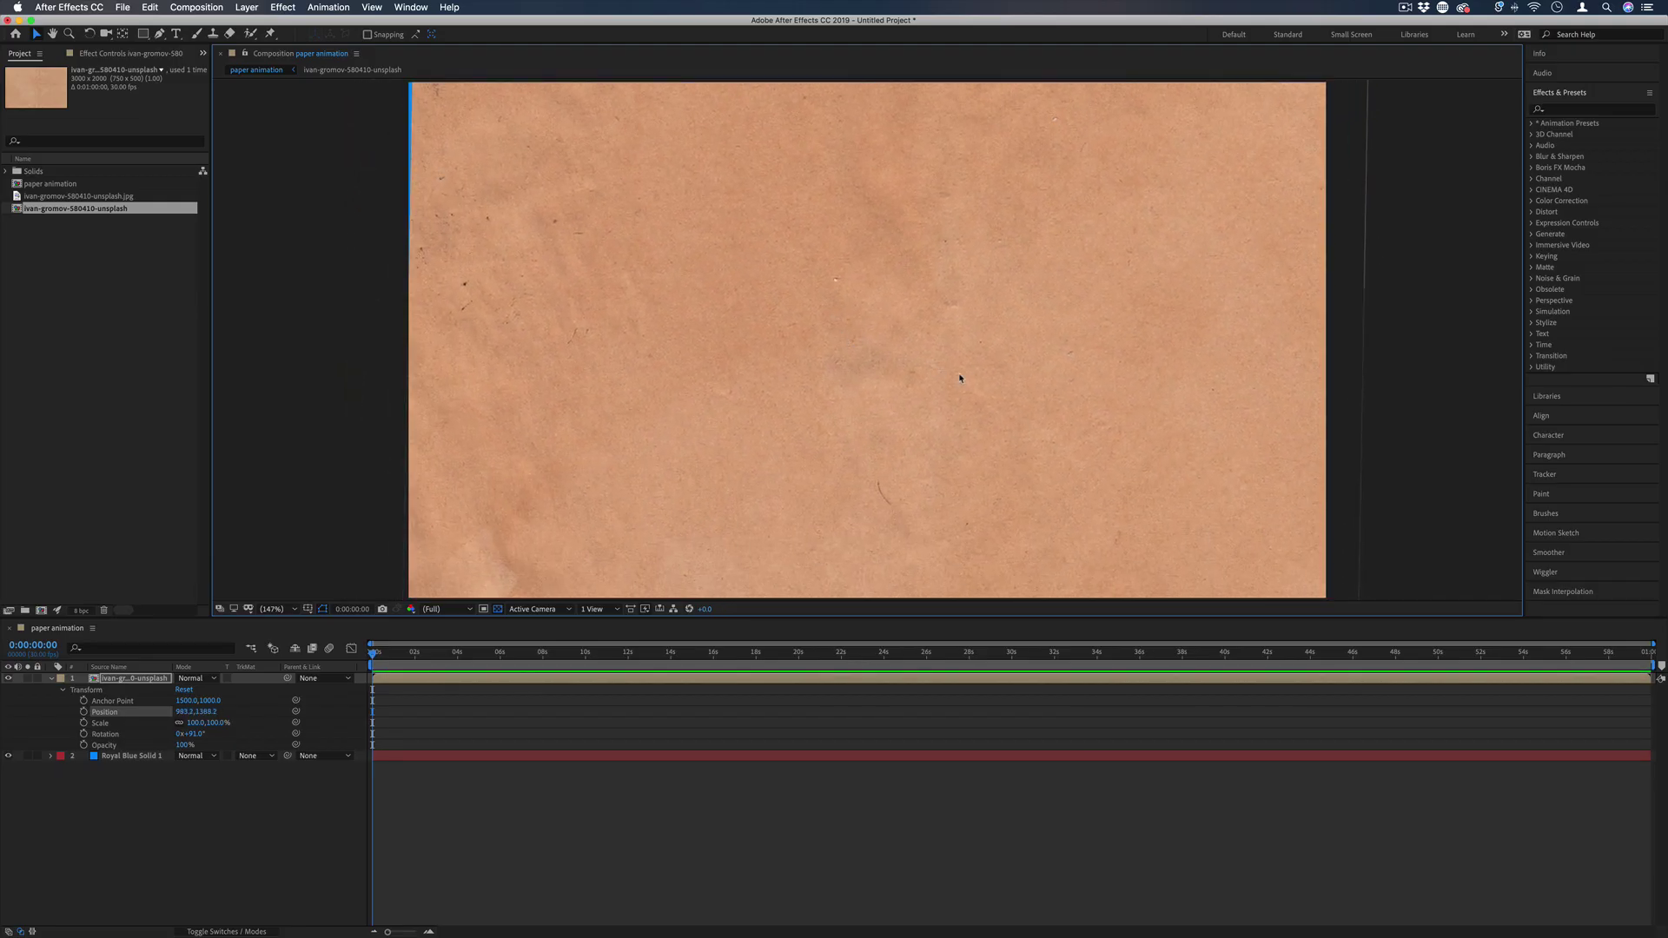
pyautogui.moveTo(986, 377)
pyautogui.mouseDown()
pyautogui.moveTo(964, 391)
pyautogui.moveTo(967, 374)
pyautogui.mouseUp()
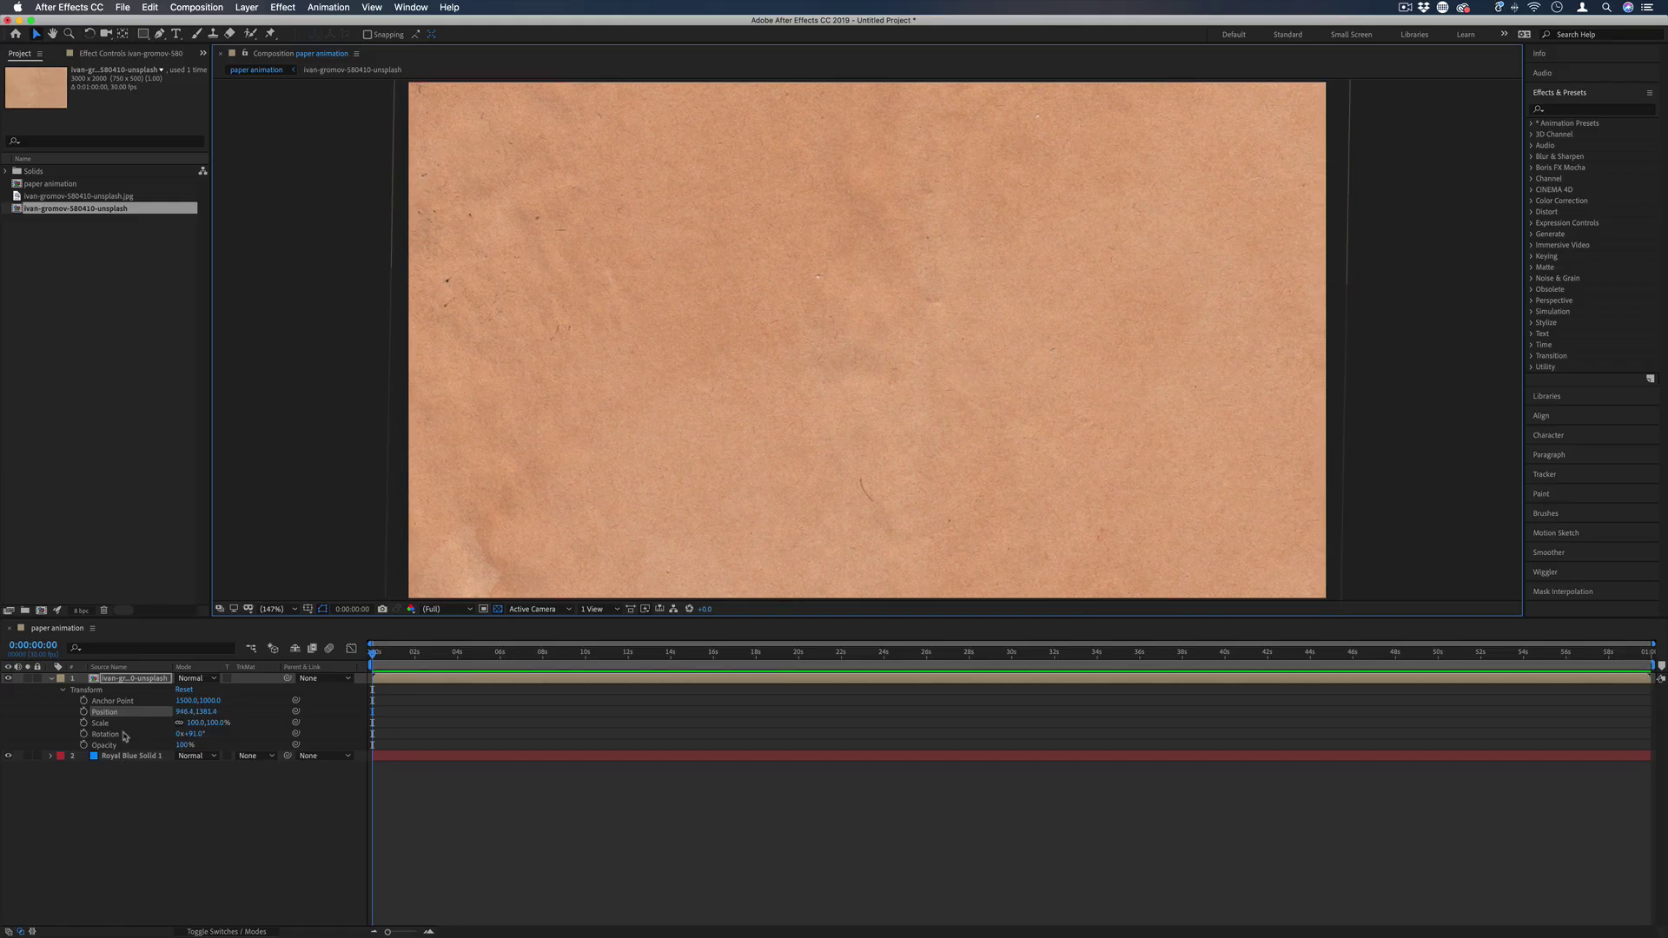
pyautogui.moveTo(192, 723); pyautogui.dragTo(217, 723)
pyautogui.moveTo(931, 258); pyautogui.dragTo(903, 286)
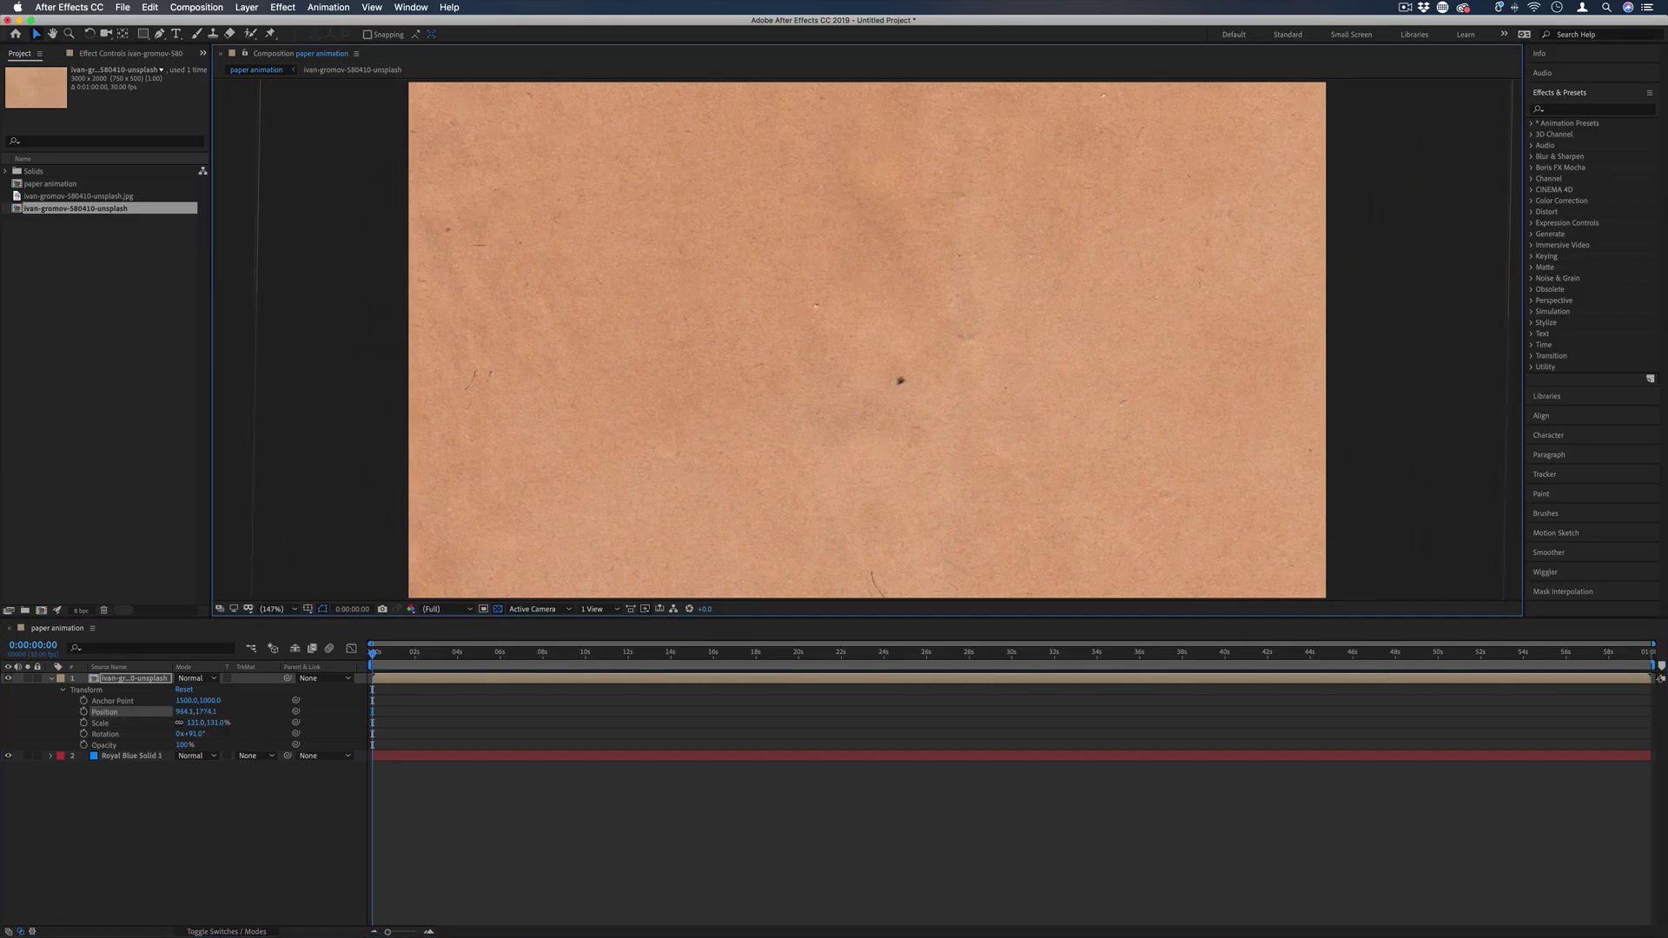
pyautogui.moveTo(900, 381); pyautogui.dragTo(956, 291)
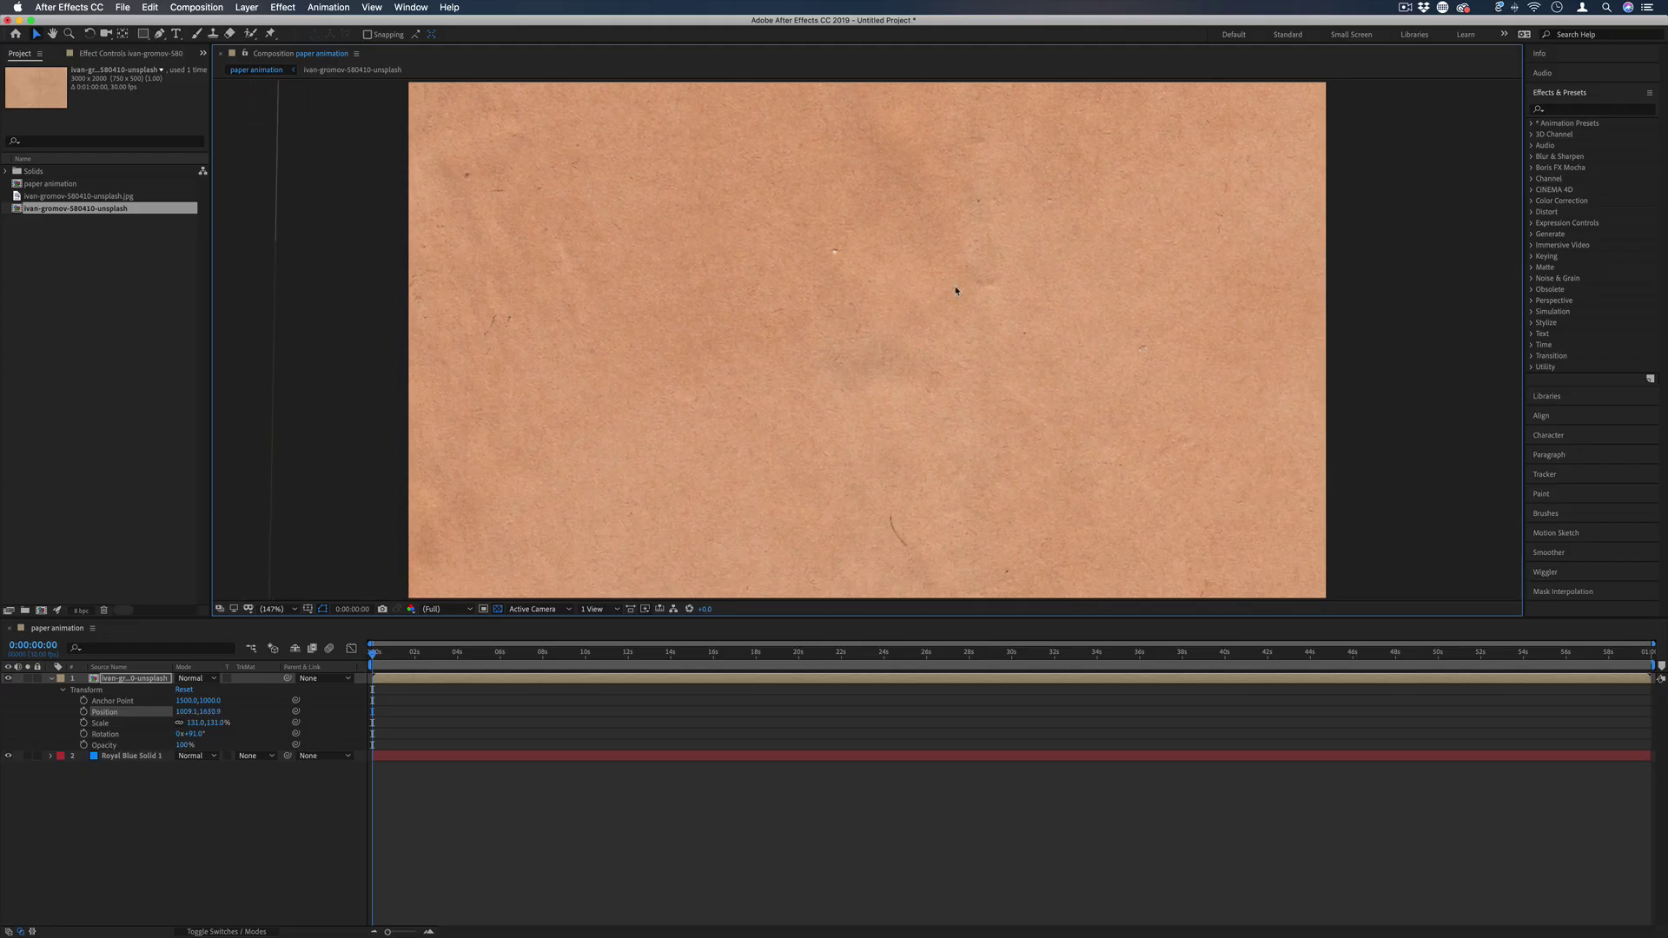
pyautogui.click(849, 816)
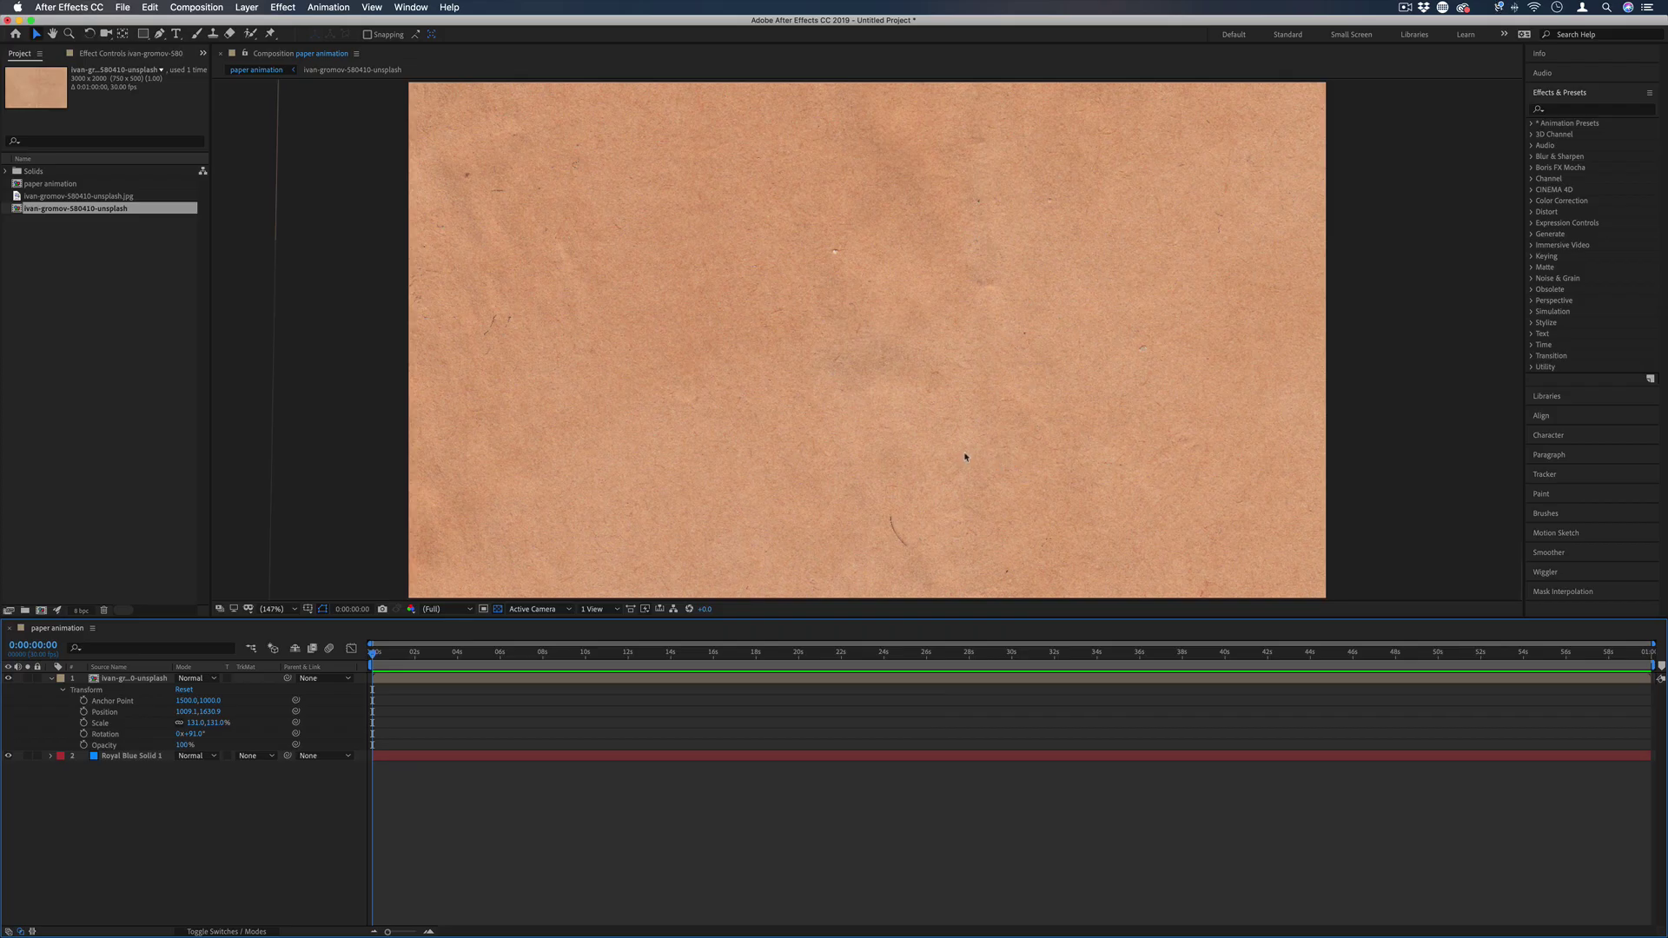
# Step: Apply Hue/Saturation to the paper layer with Master Saturation at -100
pyautogui.click(1570, 111)
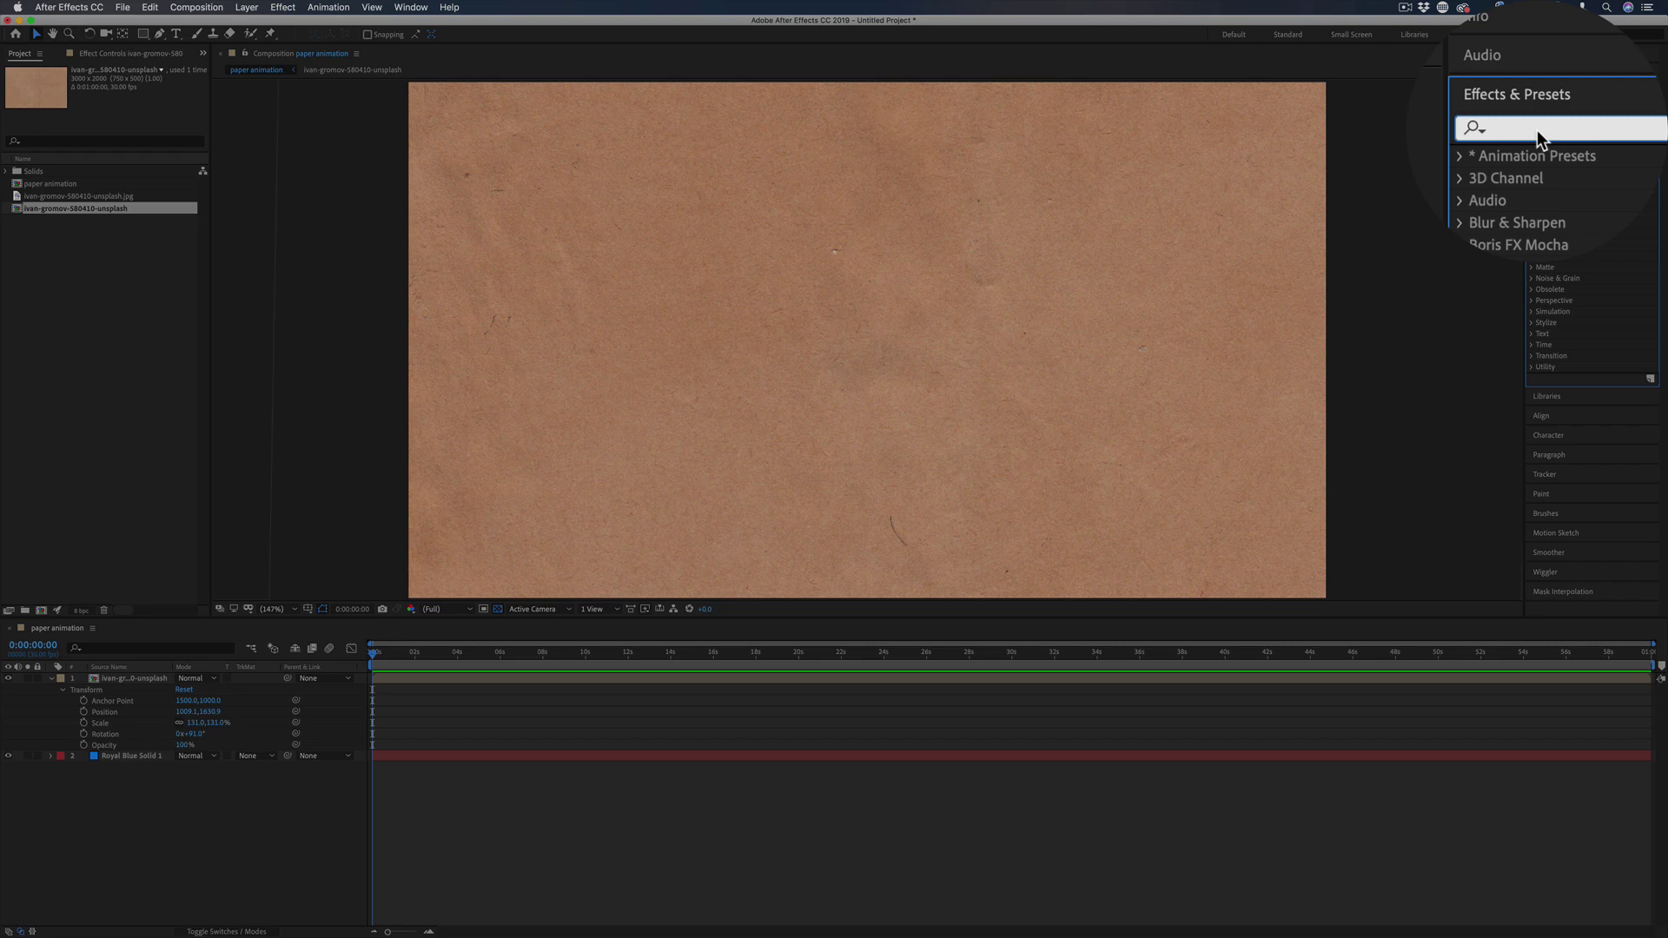
pyautogui.write('hue')
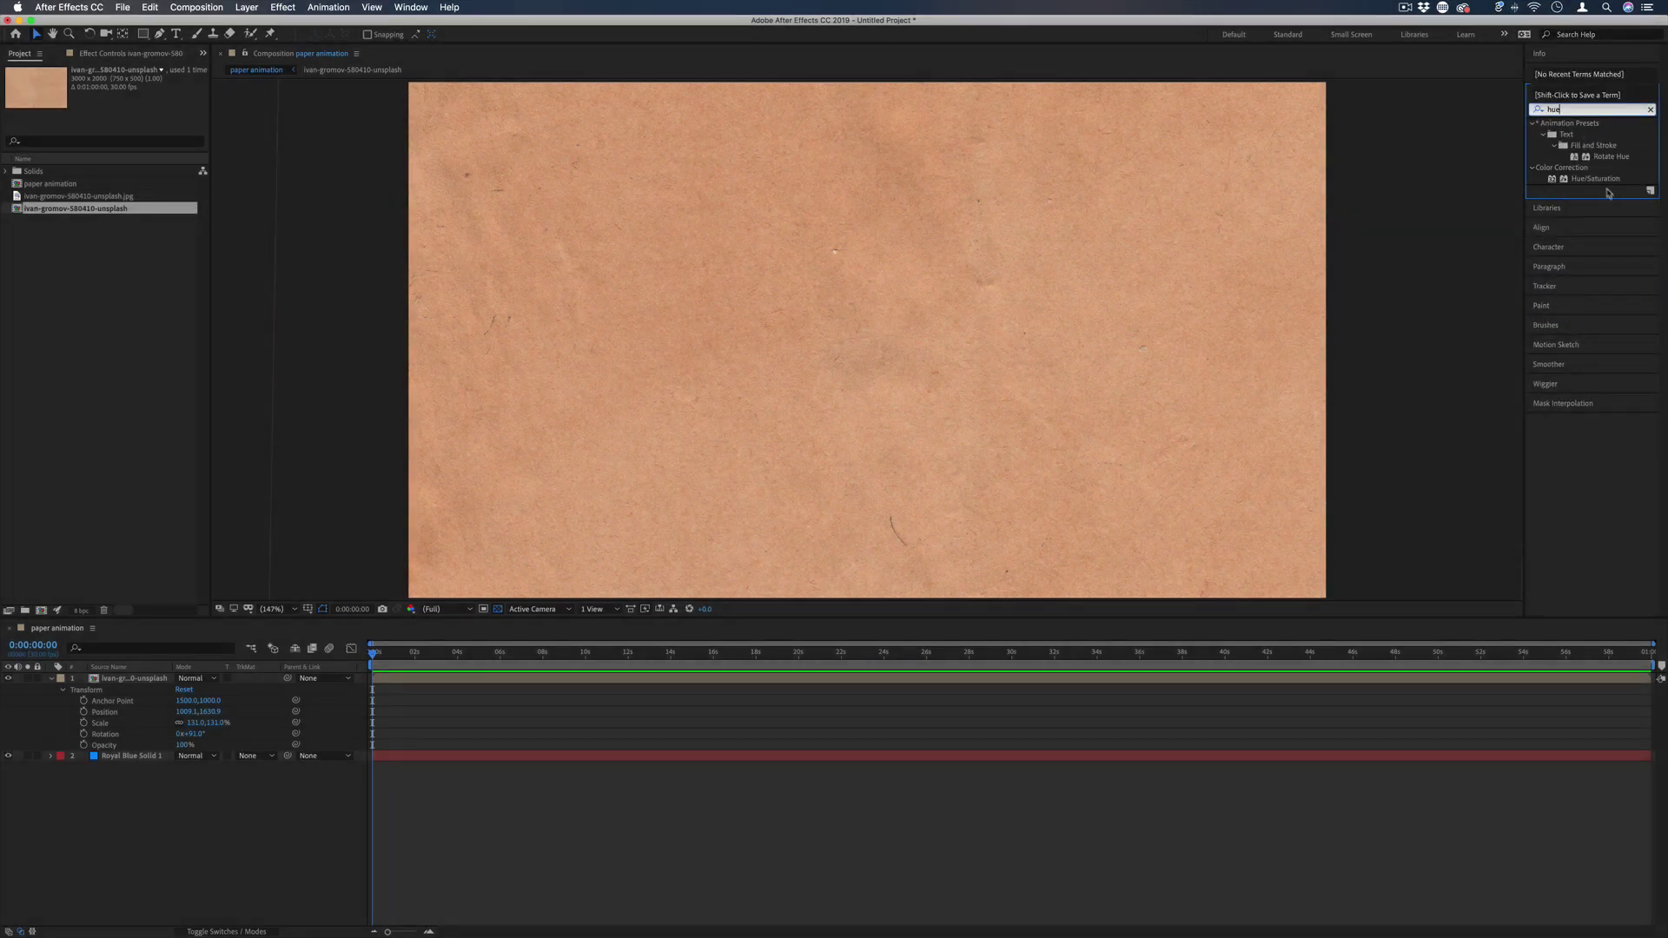
pyautogui.moveTo(1605, 183); pyautogui.dragTo(130, 682)
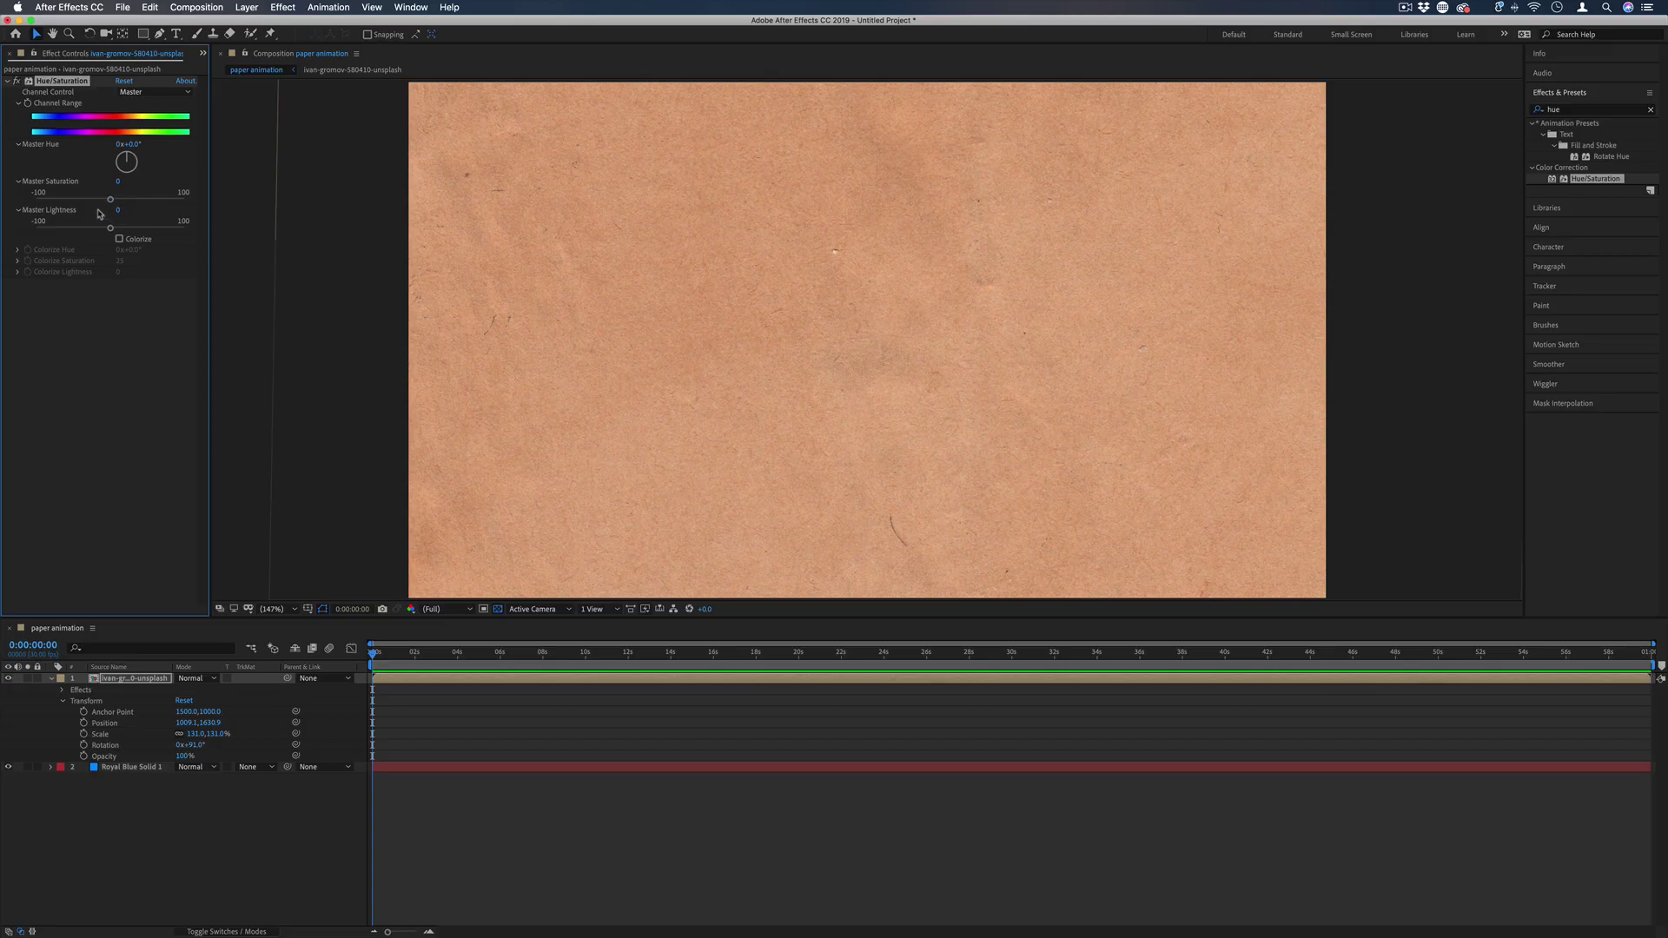
pyautogui.moveTo(113, 204); pyautogui.dragTo(3, 195)
# Step: Apply Curves to the paper layer and pull the RGB curve down to darken it heavily
pyautogui.click(1578, 107)
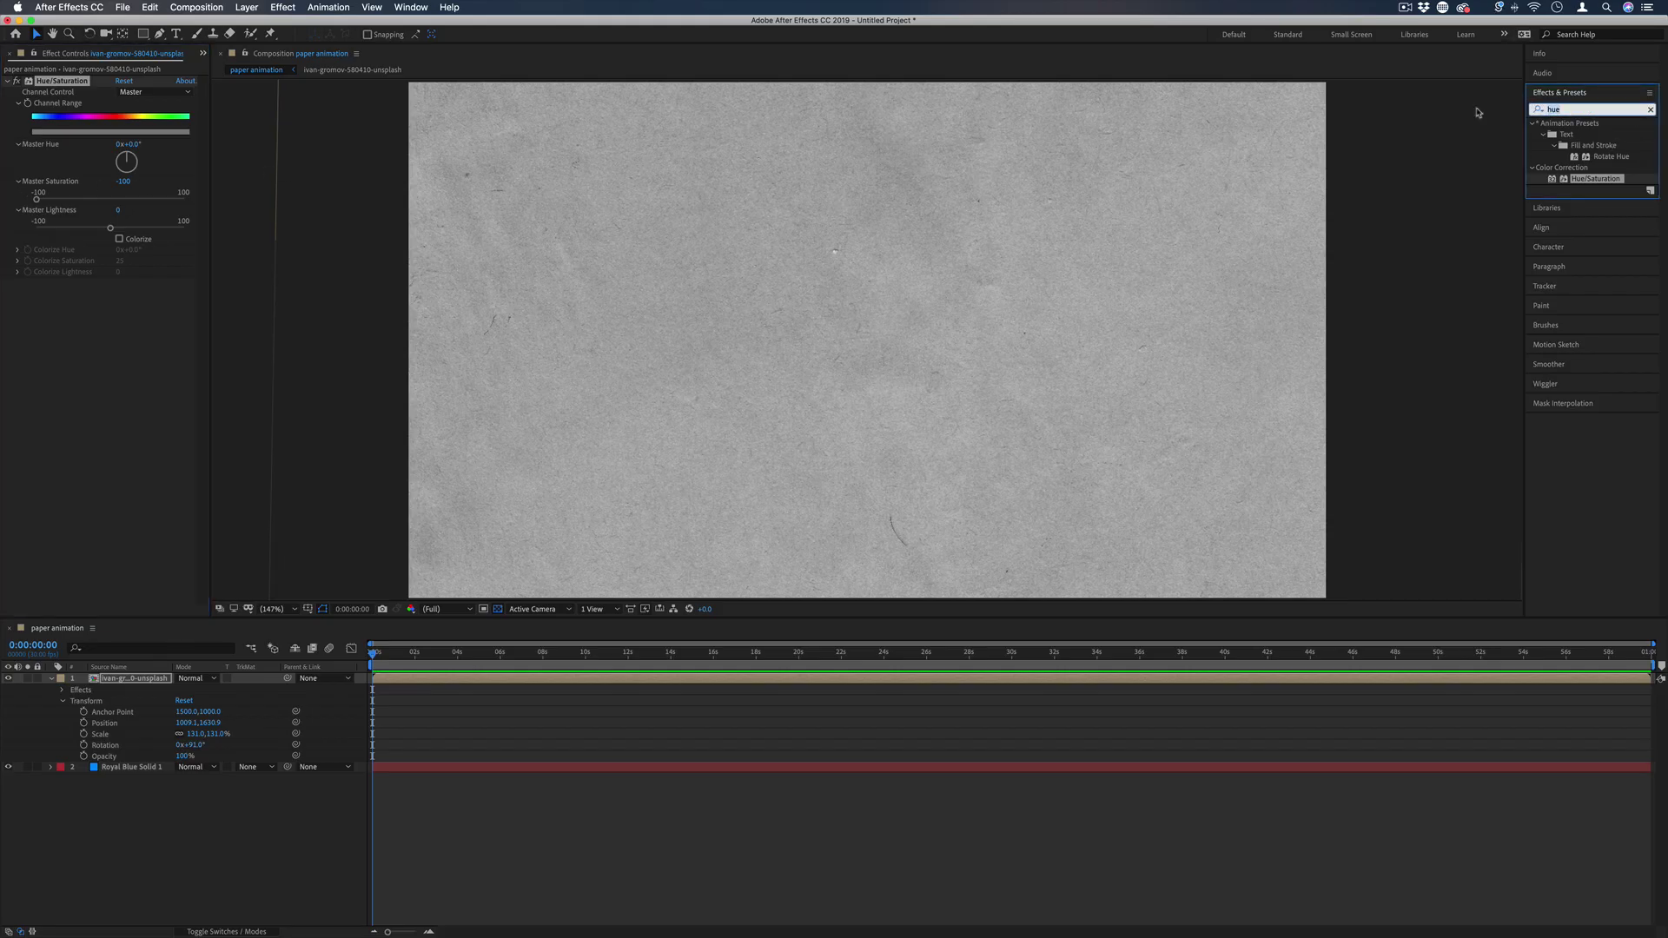
pyautogui.press('BackSpace')
pyautogui.press('BackSpace')
pyautogui.press('BackSpace')
pyautogui.write('curves')
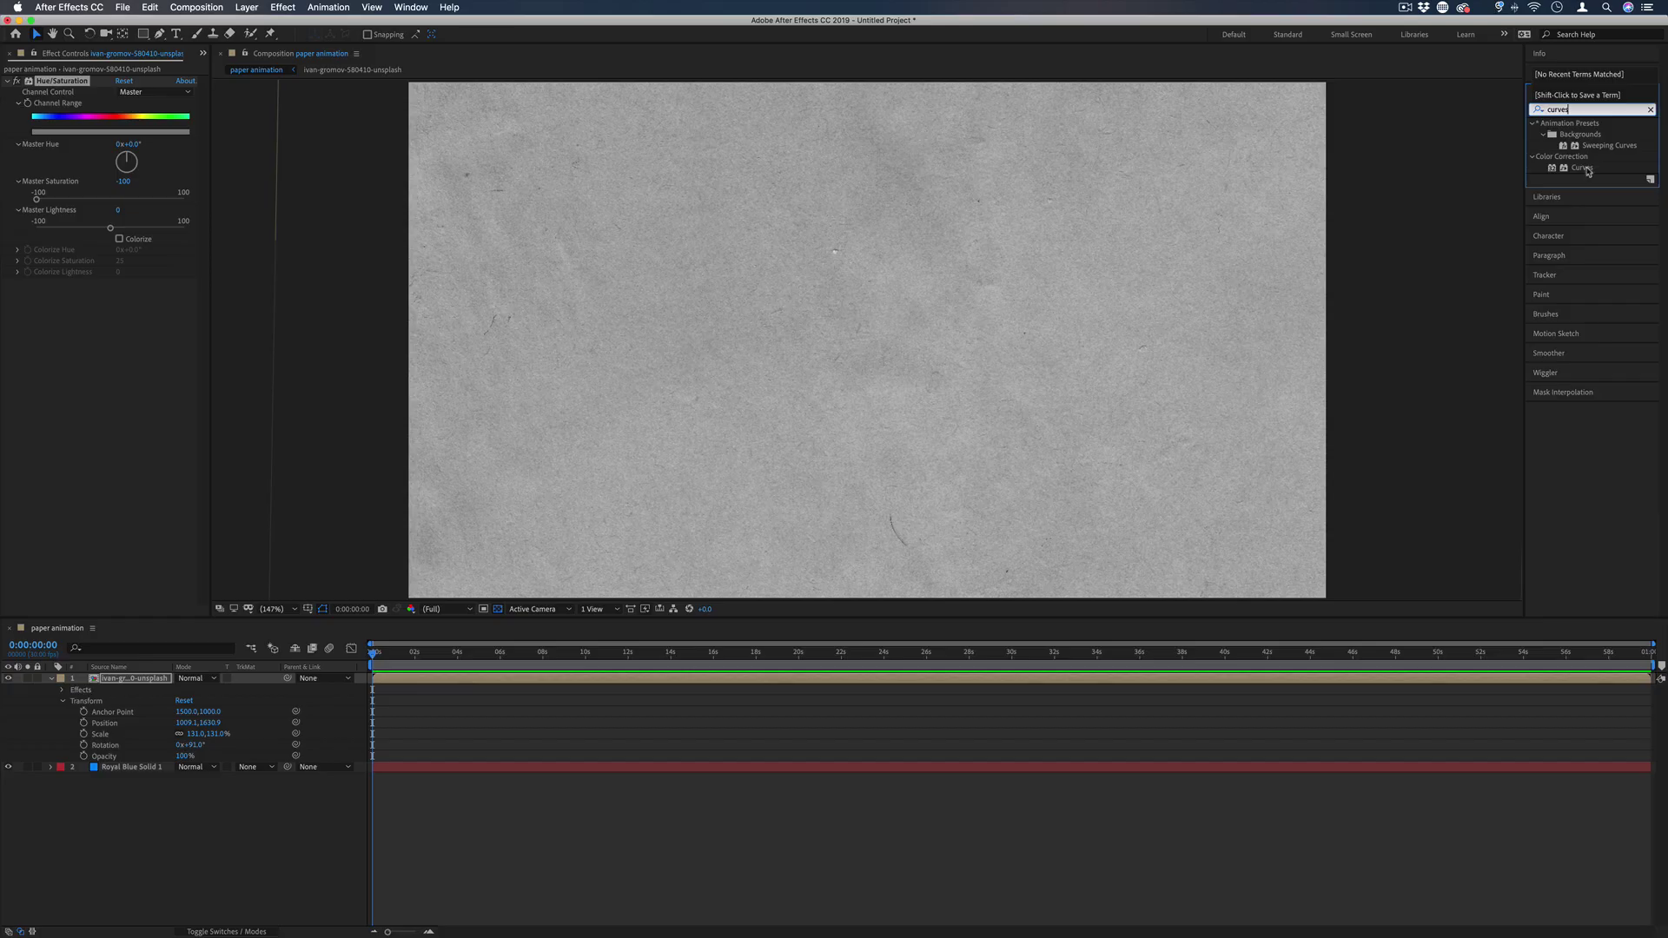
pyautogui.moveTo(1588, 172); pyautogui.dragTo(741, 260)
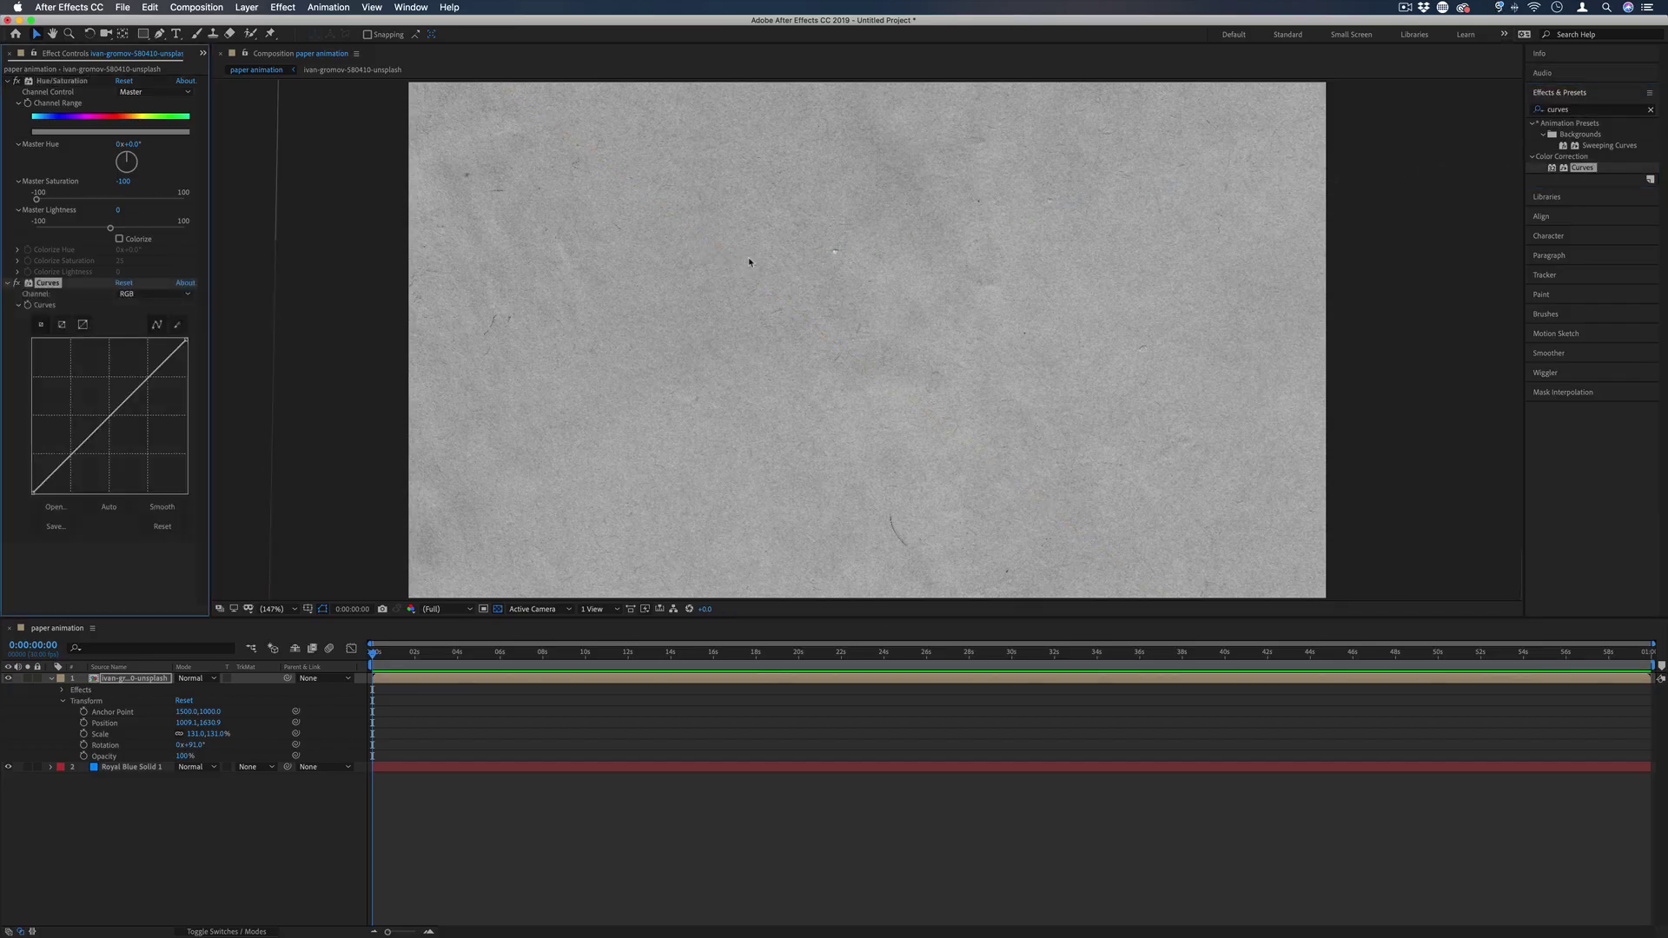
pyautogui.moveTo(77, 448); pyautogui.dragTo(88, 477)
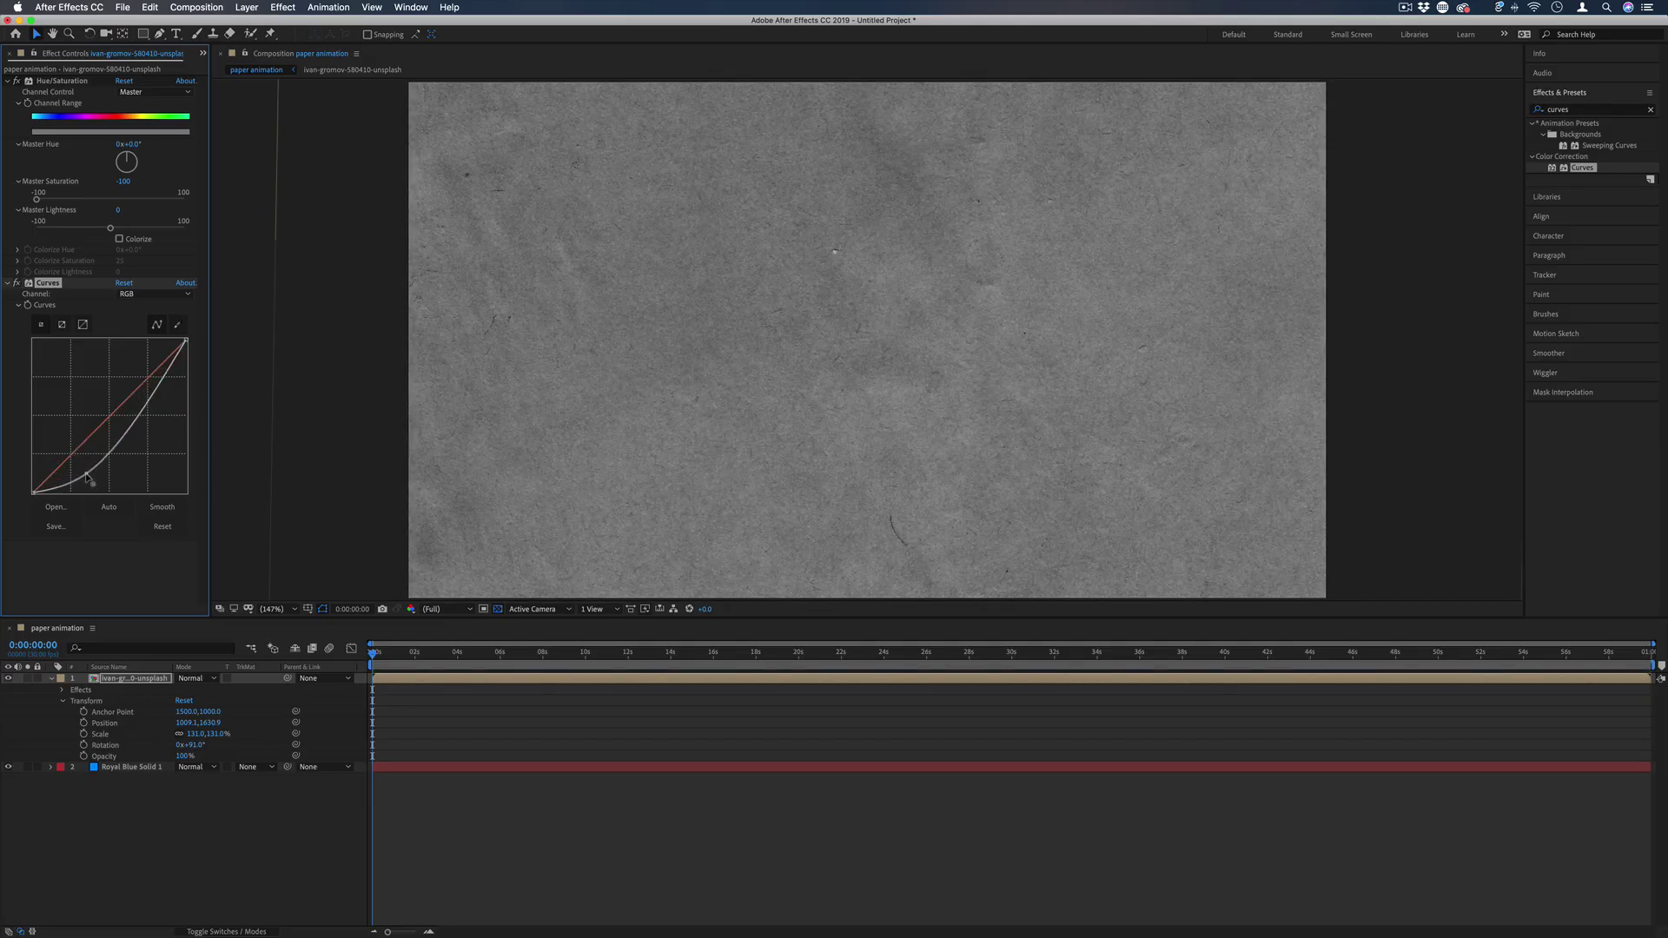
pyautogui.moveTo(152, 401); pyautogui.dragTo(167, 434)
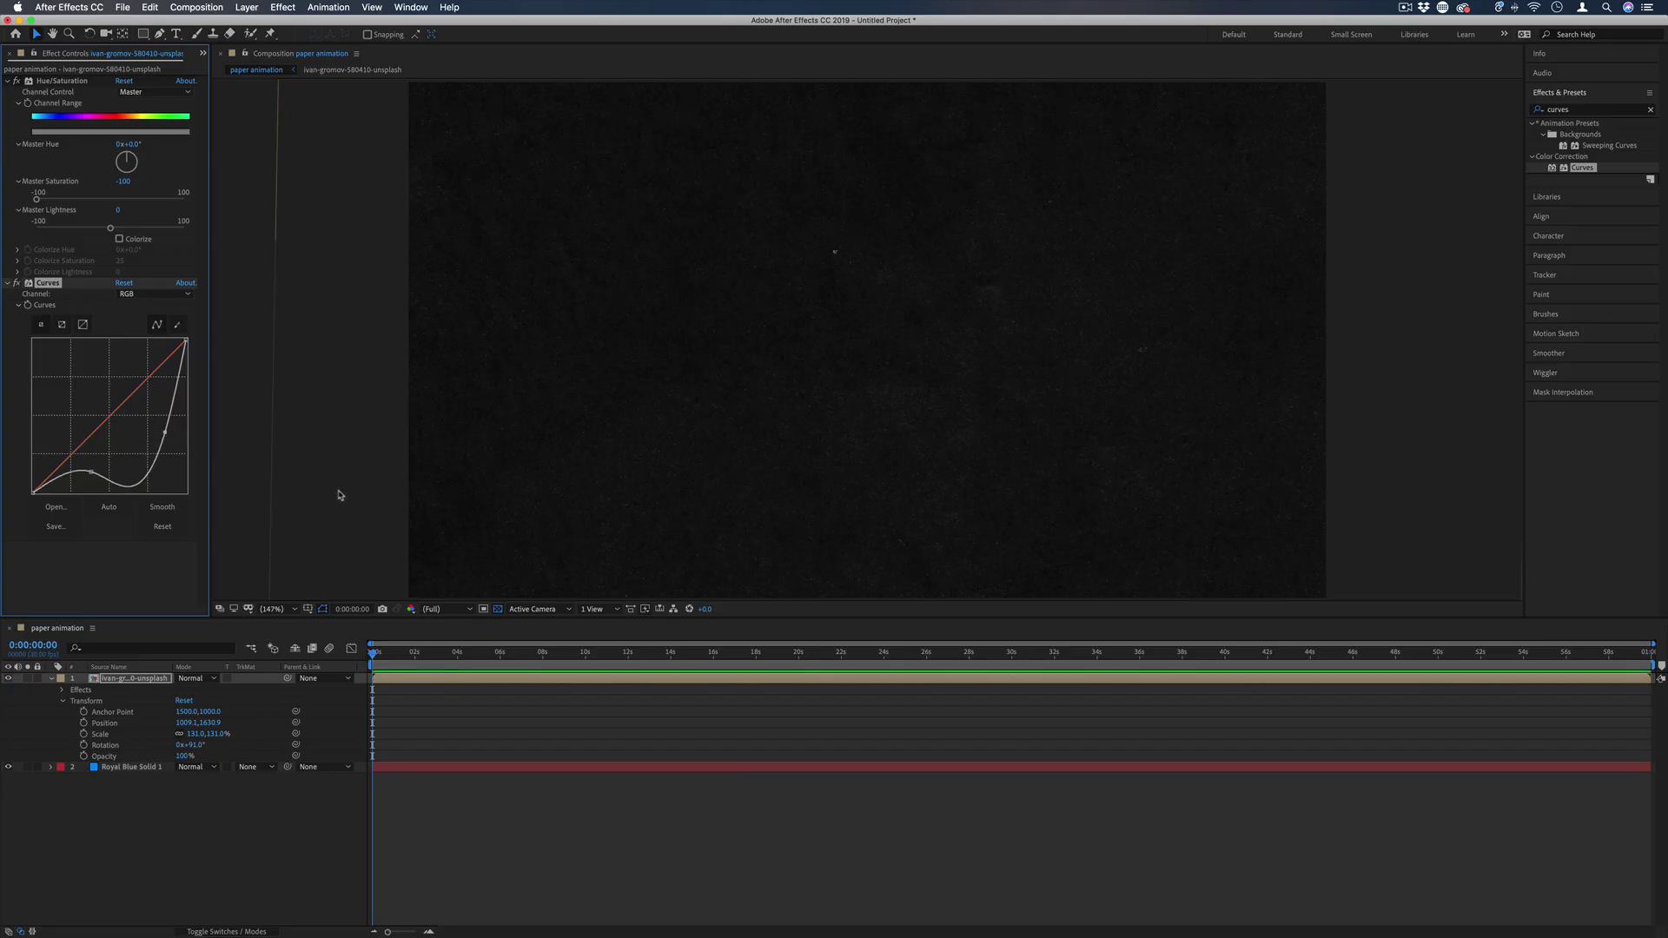
pyautogui.press('.')
pyautogui.press('/')
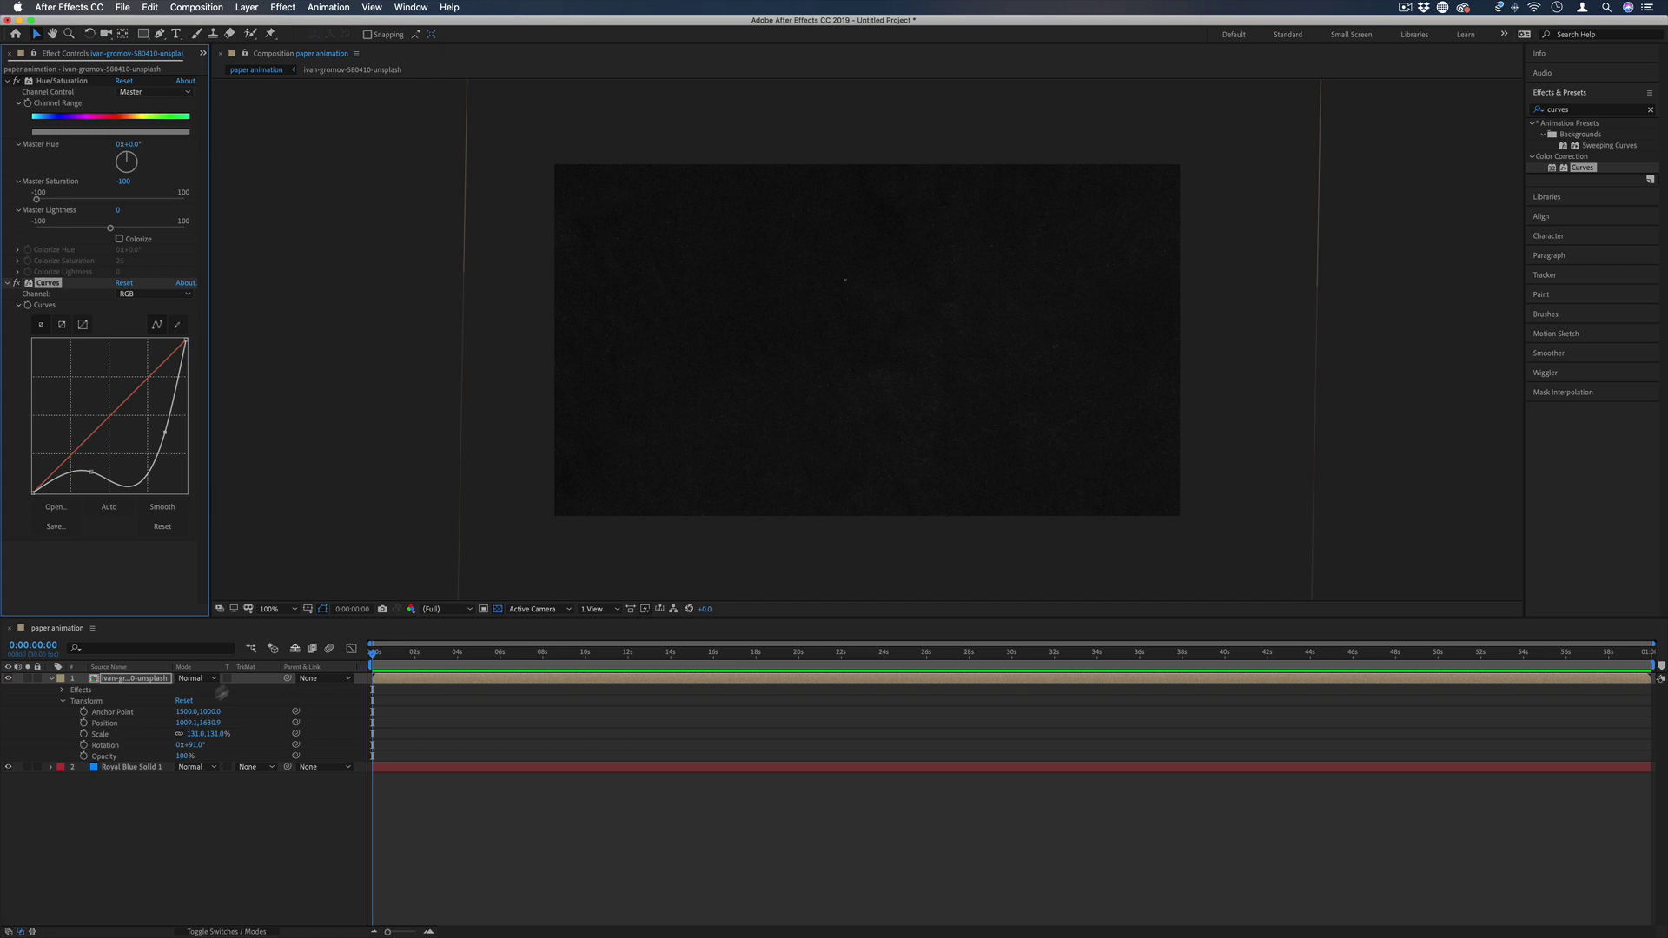
# Step: Set the paper layer's blend mode to Overlay and scrub the timeline to preview the textured blue
pyautogui.click(197, 677)
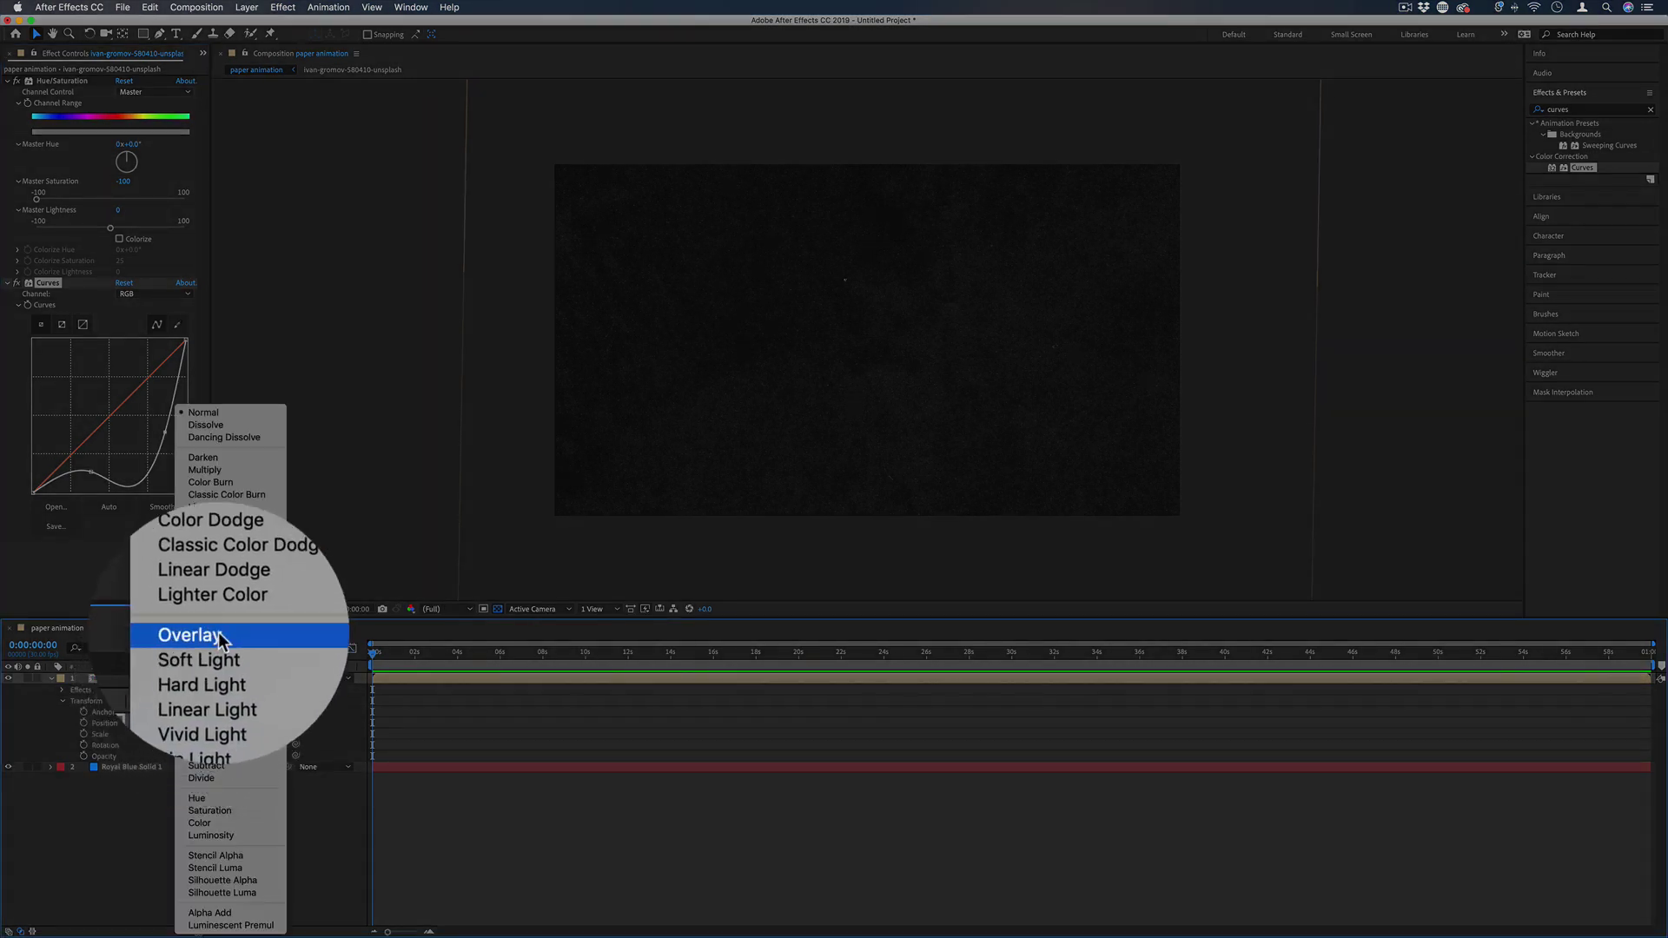
pyautogui.click(219, 641)
pyautogui.click(213, 679)
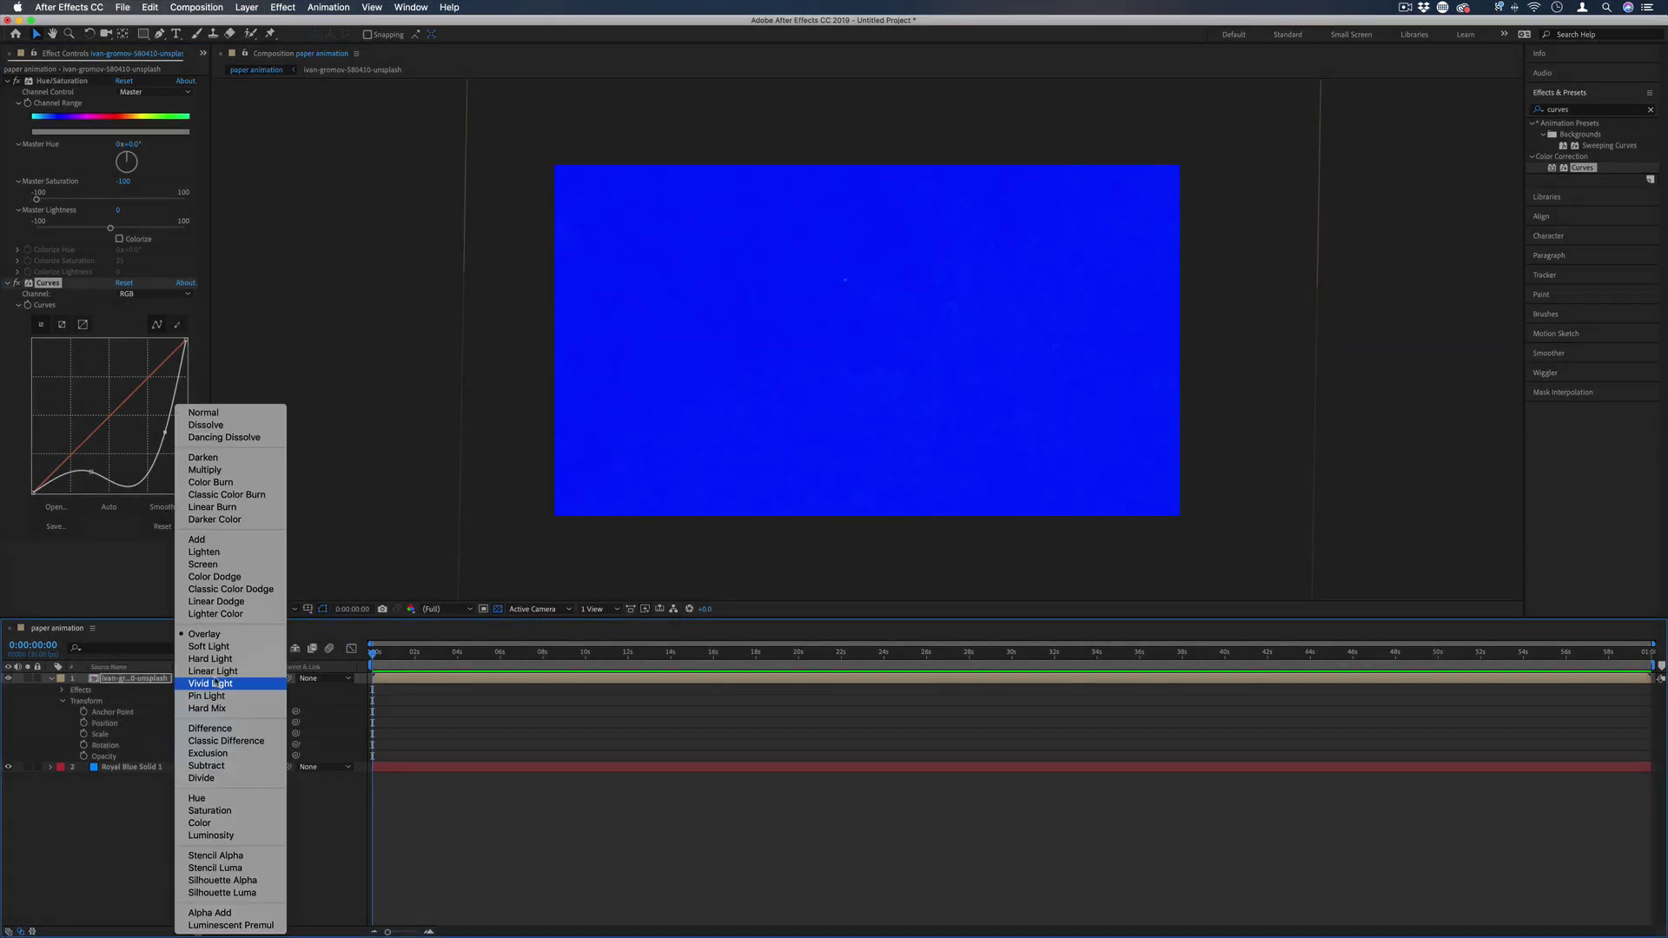
pyautogui.click(234, 565)
pyautogui.scroll(3, 798, 396)
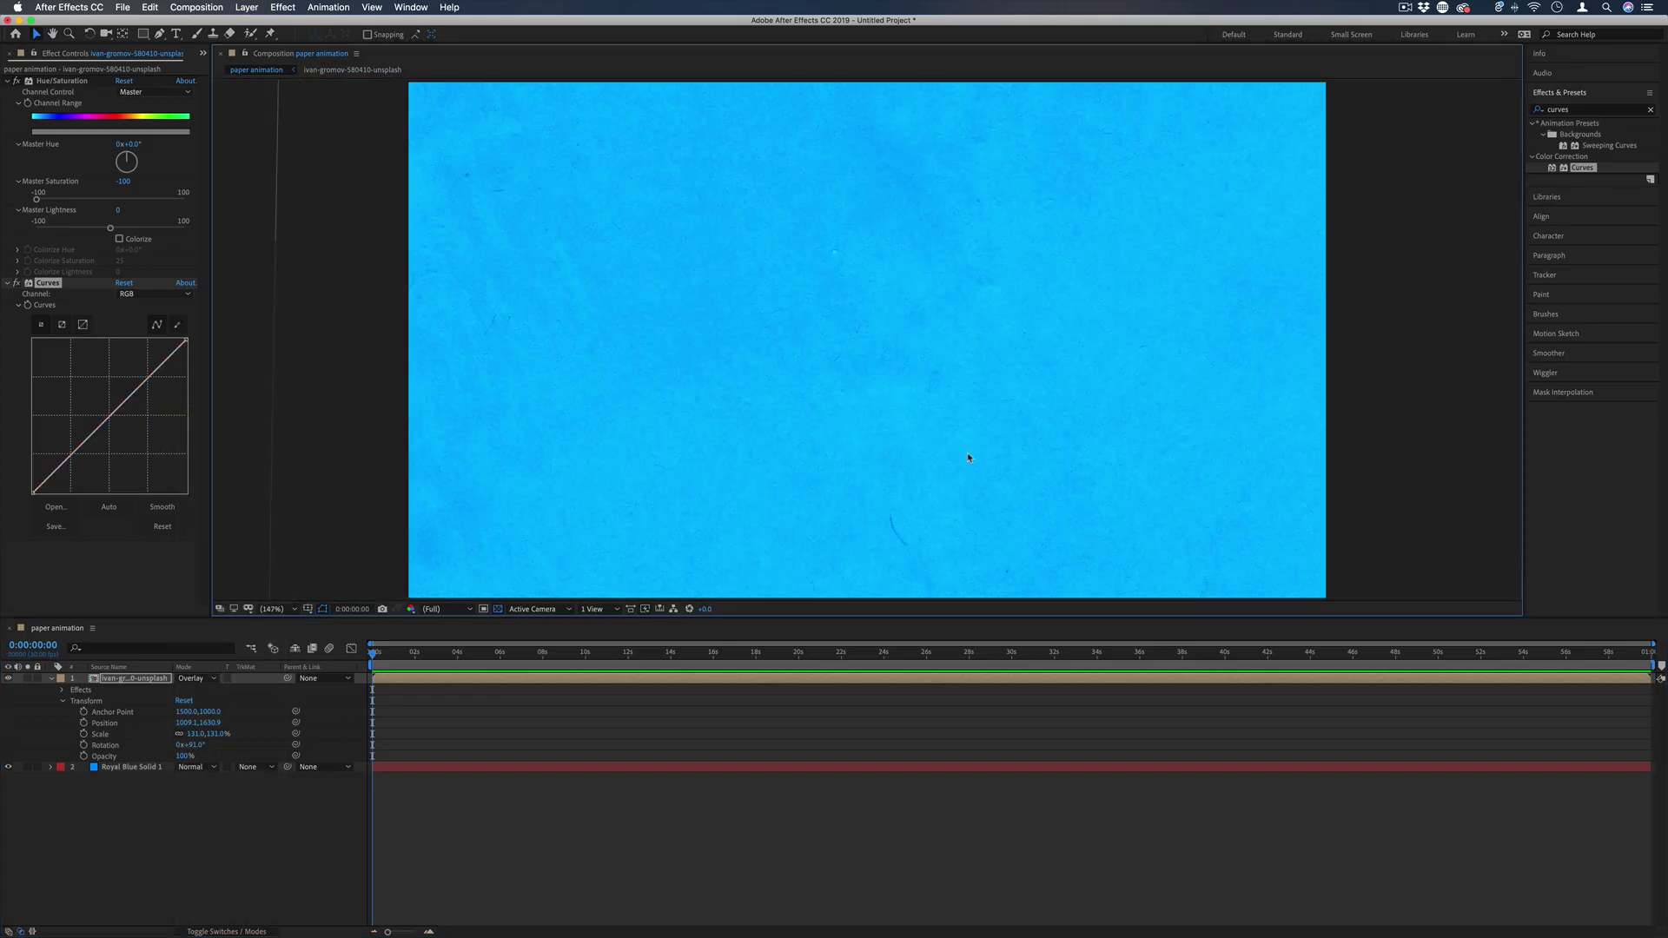
pyautogui.hotkey('ctrl', 'z')
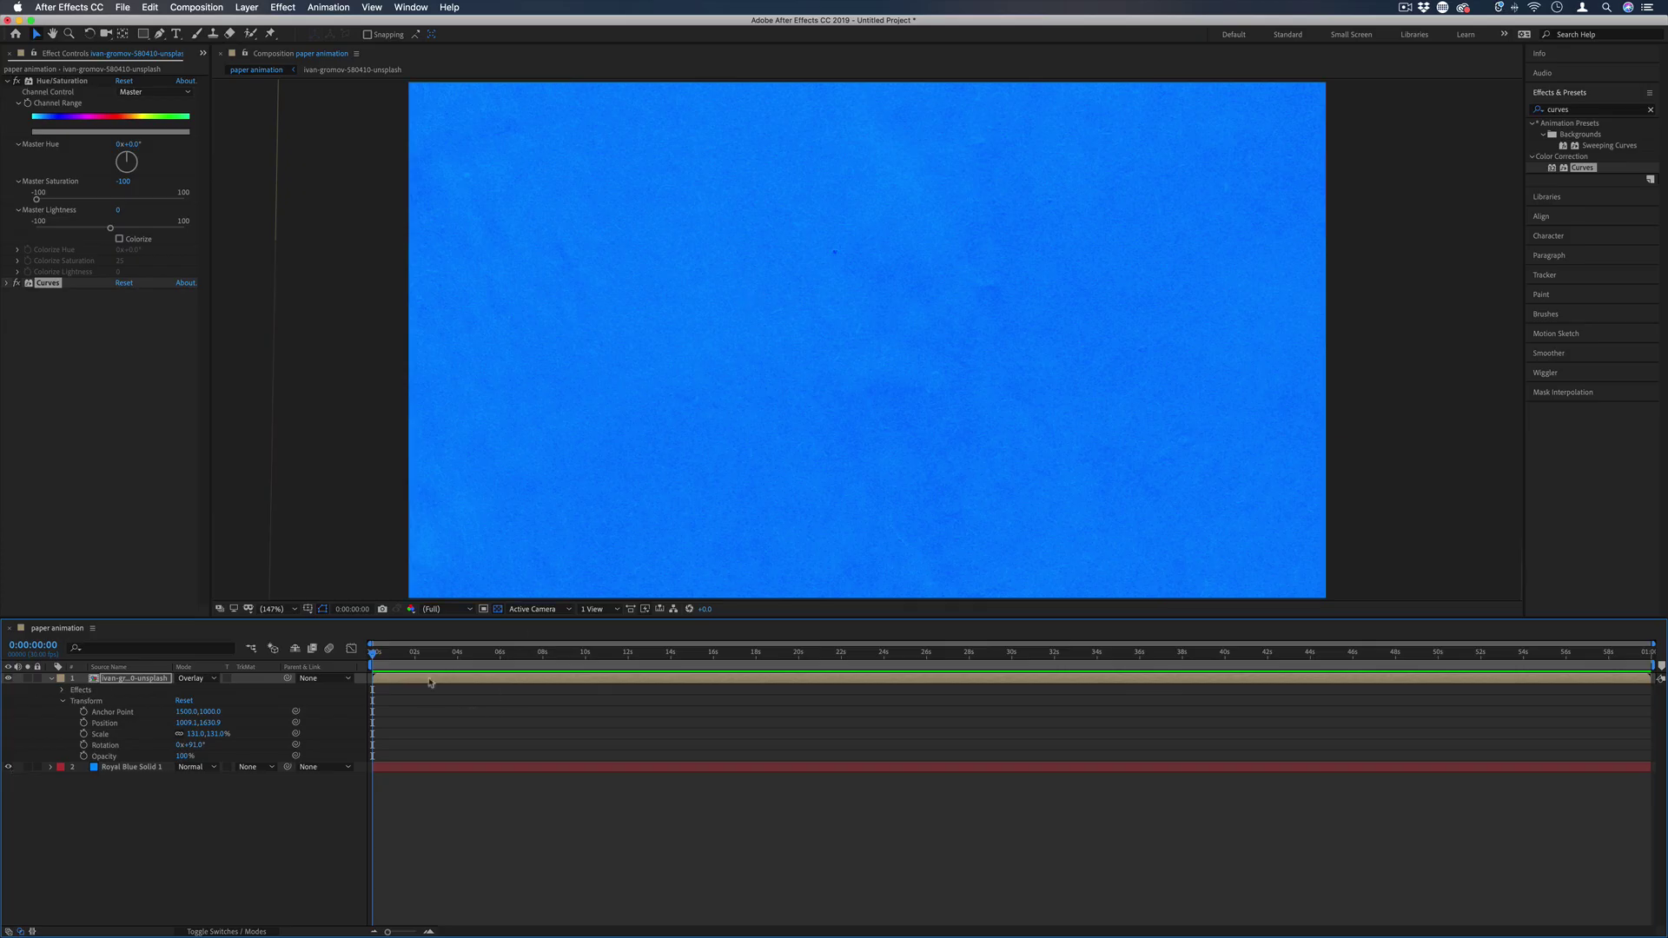
pyautogui.moveTo(408, 653); pyautogui.dragTo(559, 658)
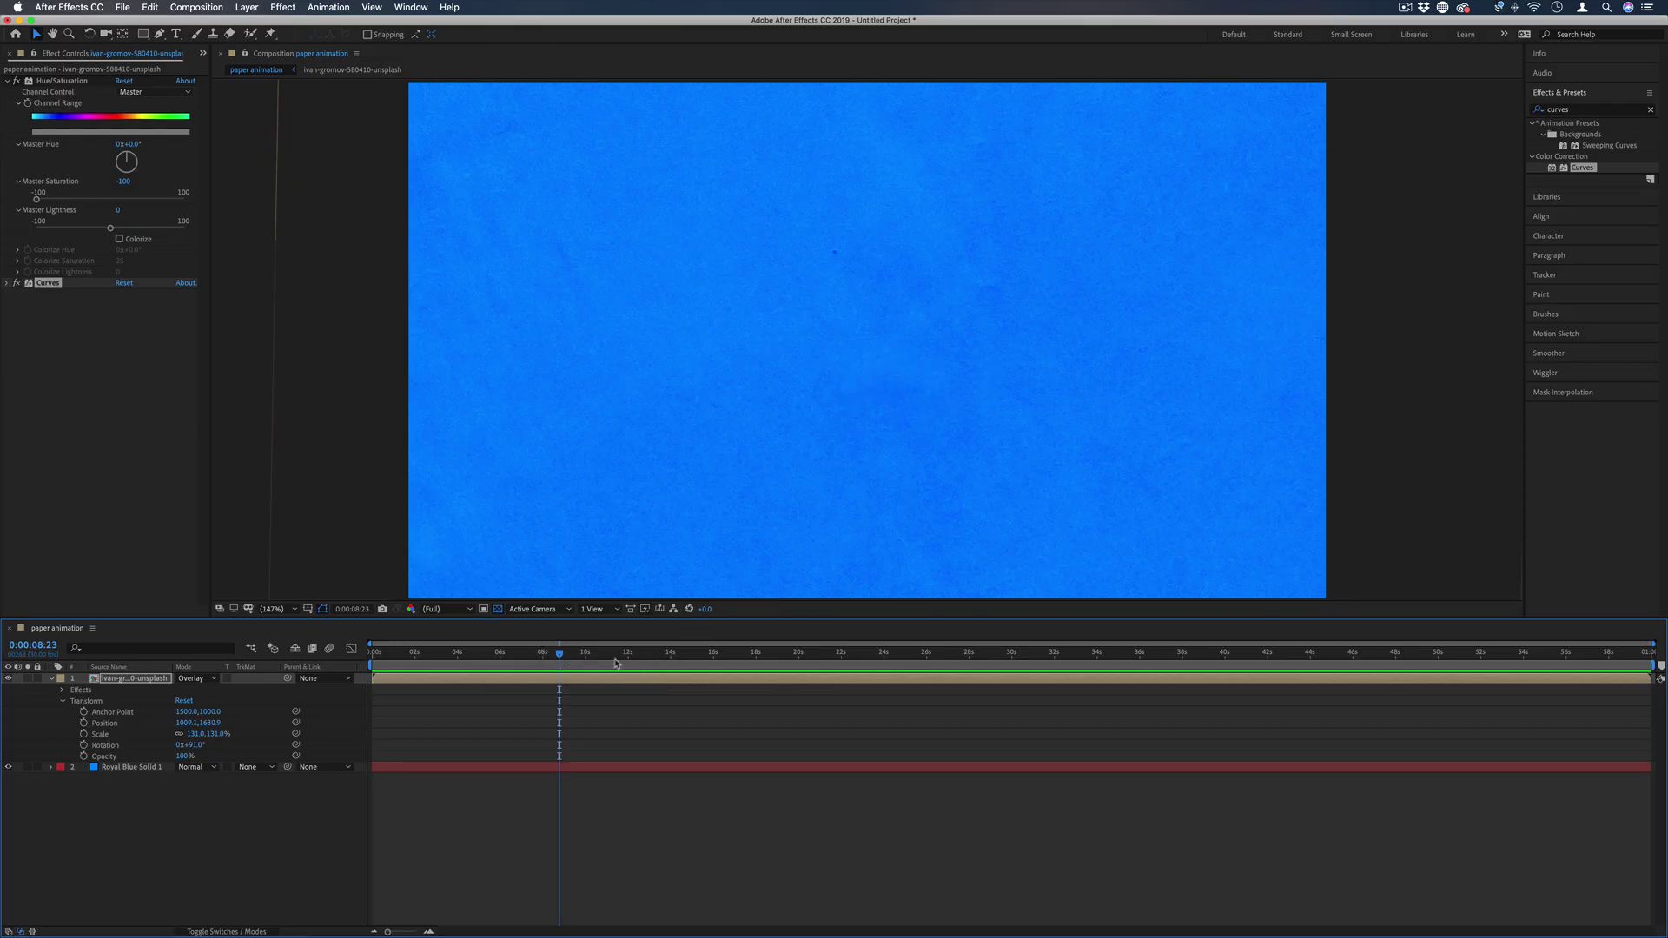
# Step: Return the playhead to the start and expand the paper layer's transform properties
pyautogui.moveTo(605, 658); pyautogui.dragTo(363, 663)
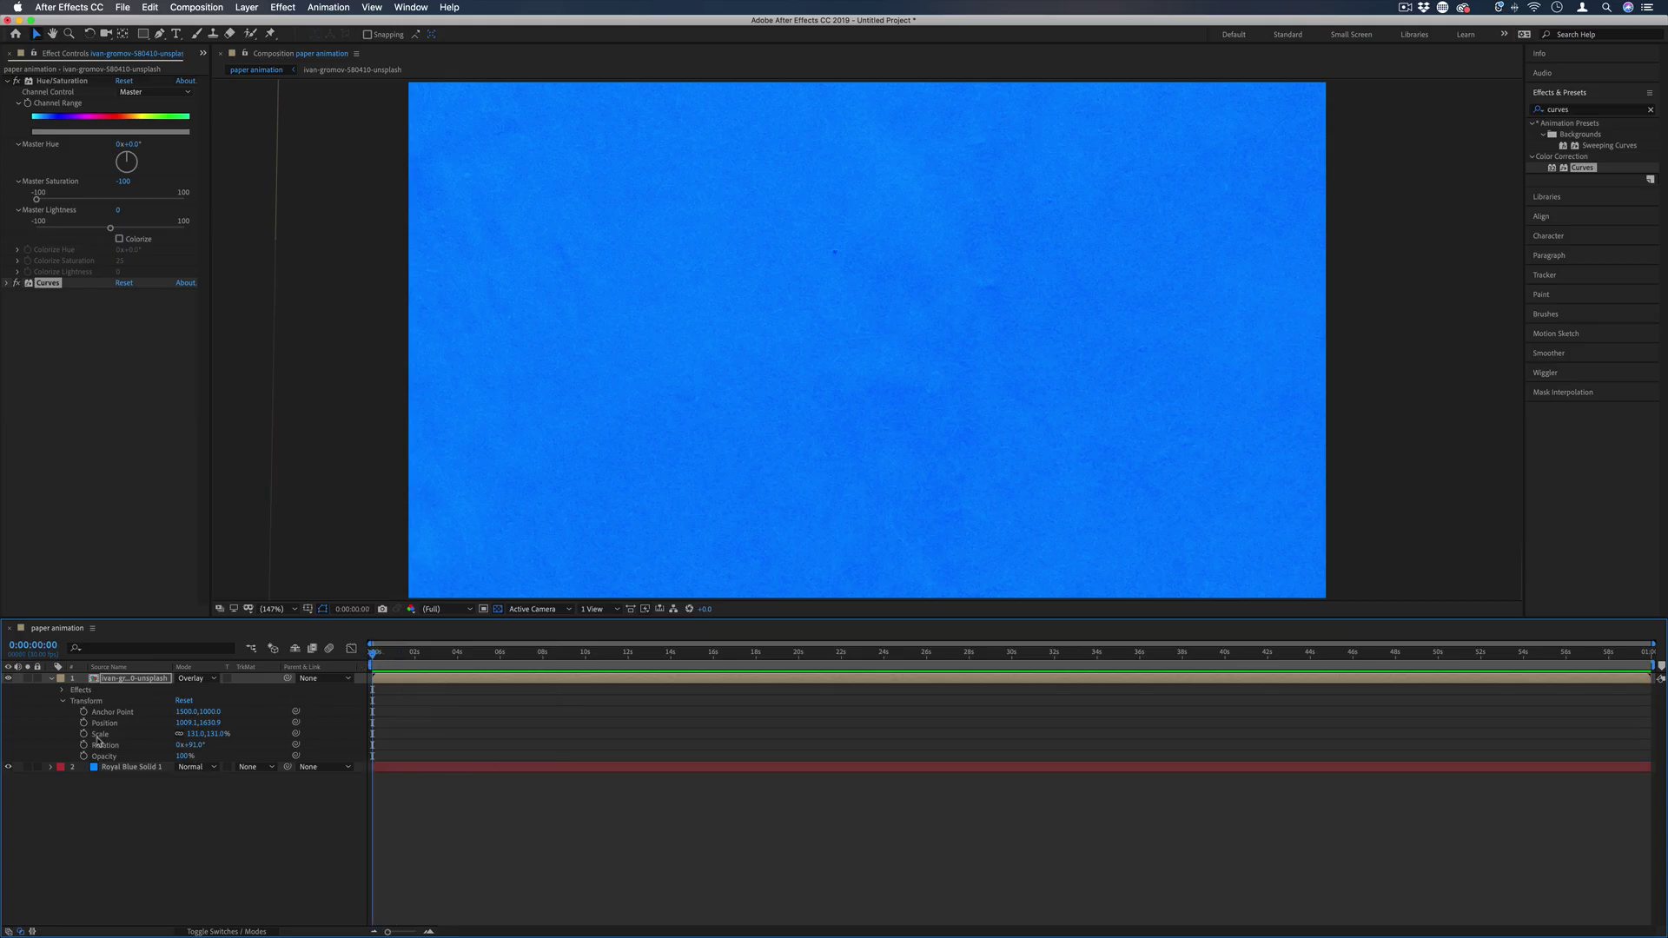
pyautogui.click(63, 701)
pyautogui.click(63, 701)
pyautogui.click(153, 679)
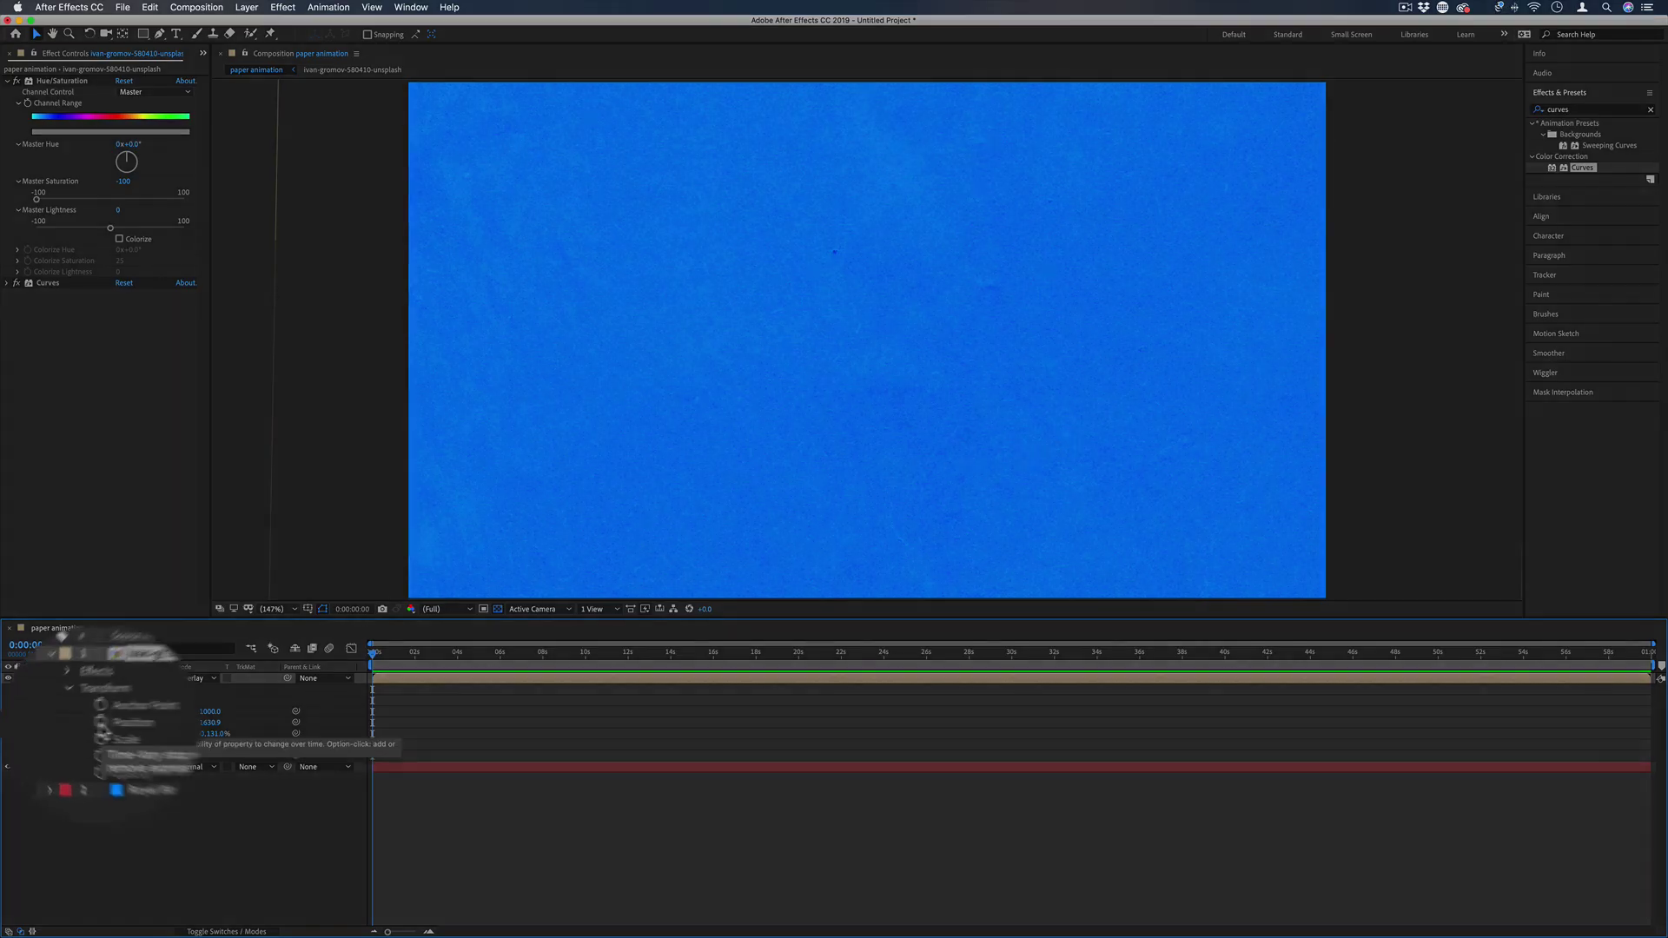
# Step: Add an expression to Position and delete its default transform.position text
pyautogui.press('alt')
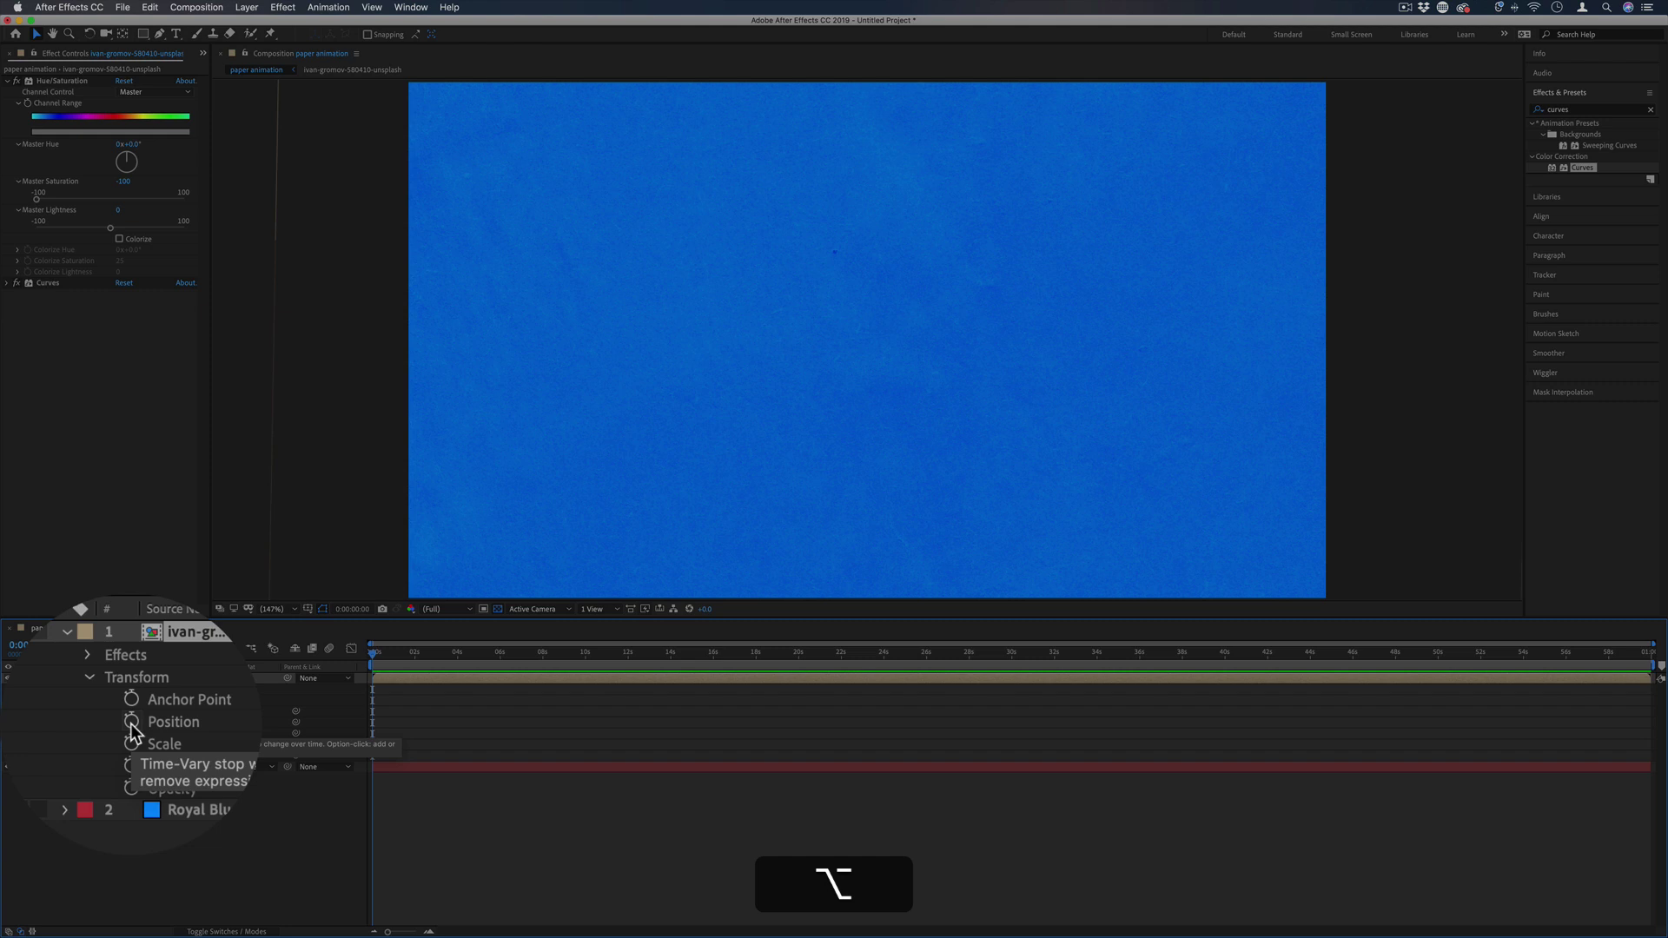
pyautogui.keyDown('alt'); pyautogui.click(84, 726); pyautogui.keyUp('alt')
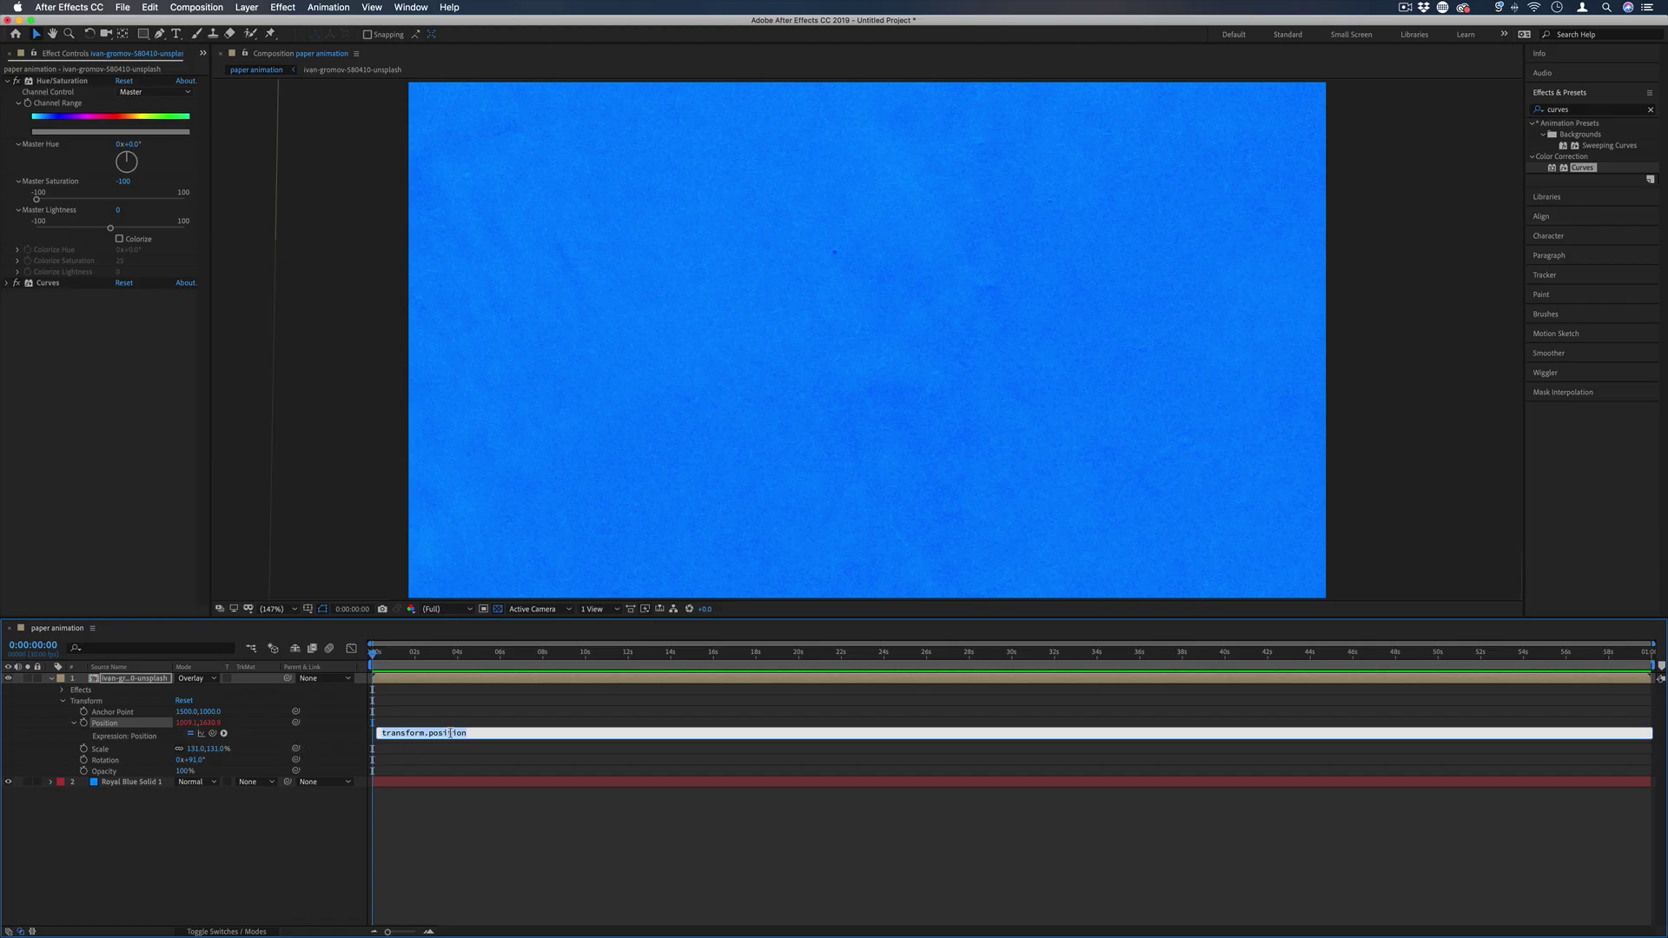
pyautogui.click(481, 735)
pyautogui.press('super+a')
pyautogui.press('BackSpace')
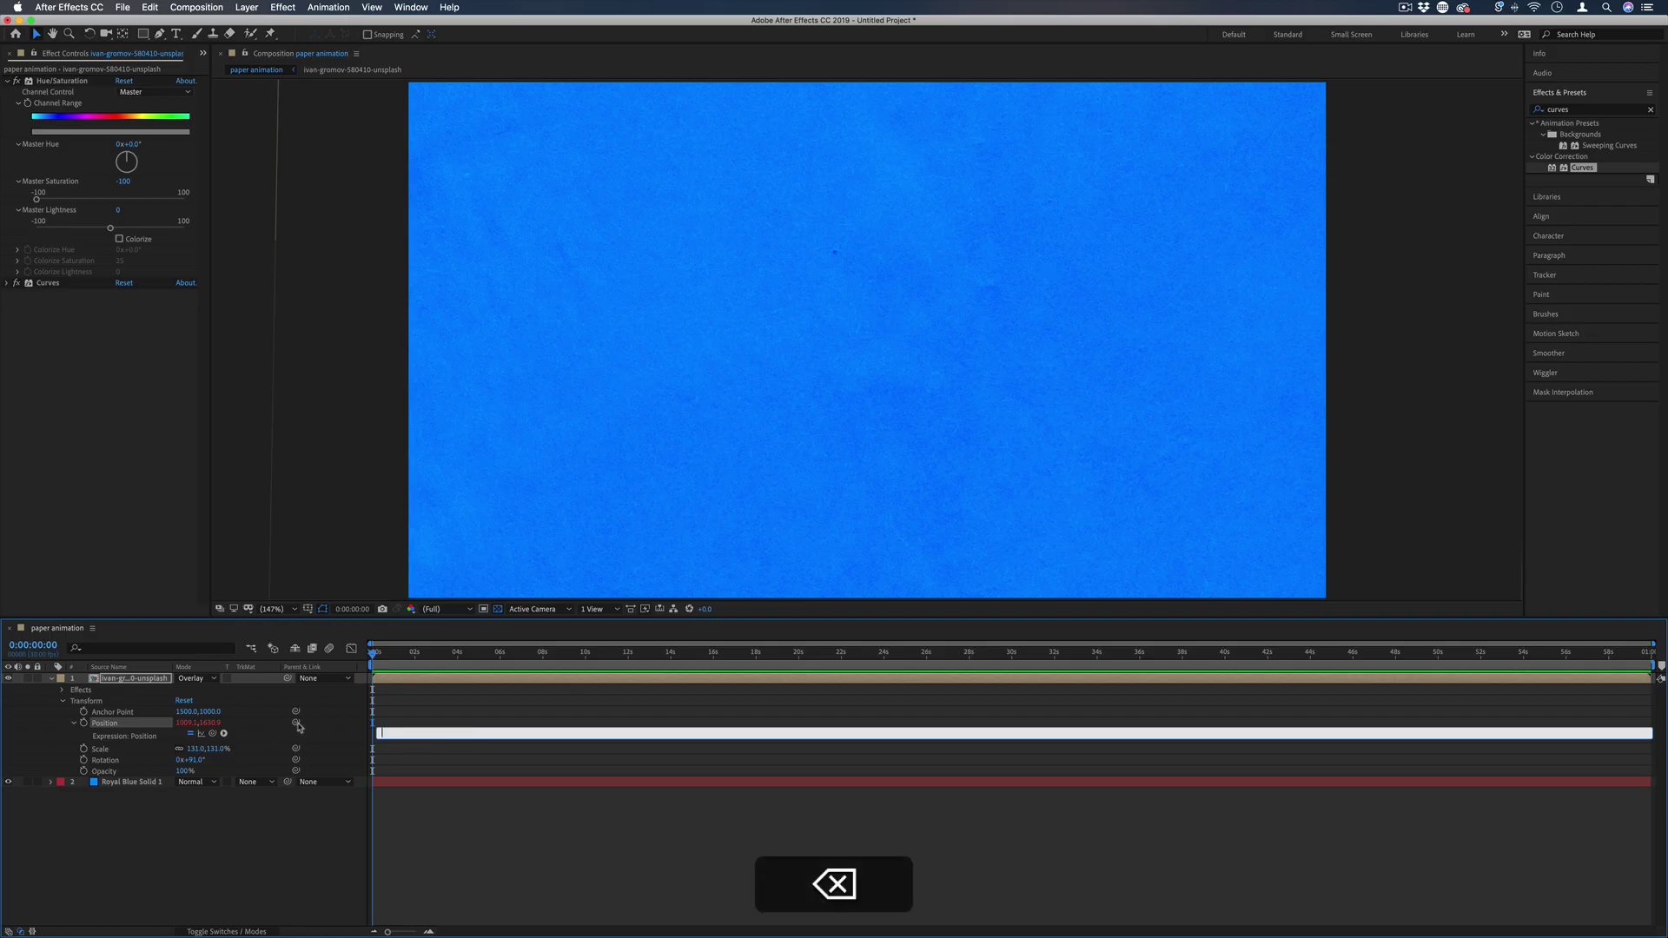
# Step: Insert Property > wiggle() into the Position expression and strip its placeholder arguments
pyautogui.click(223, 733)
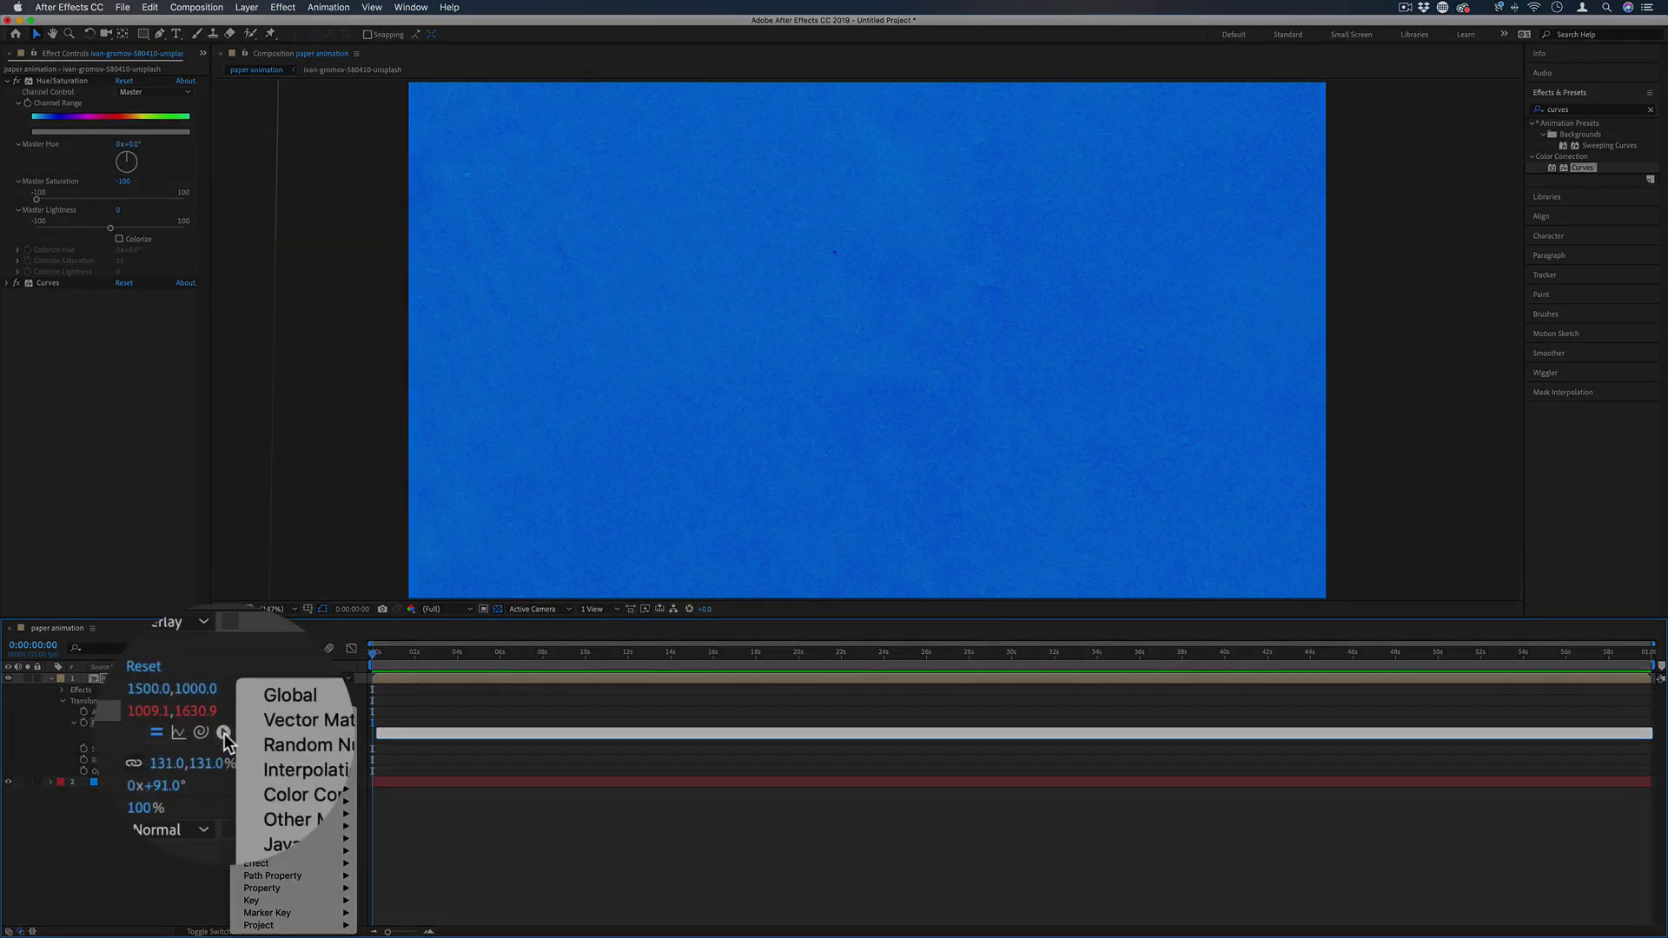
pyautogui.moveTo(302, 803)
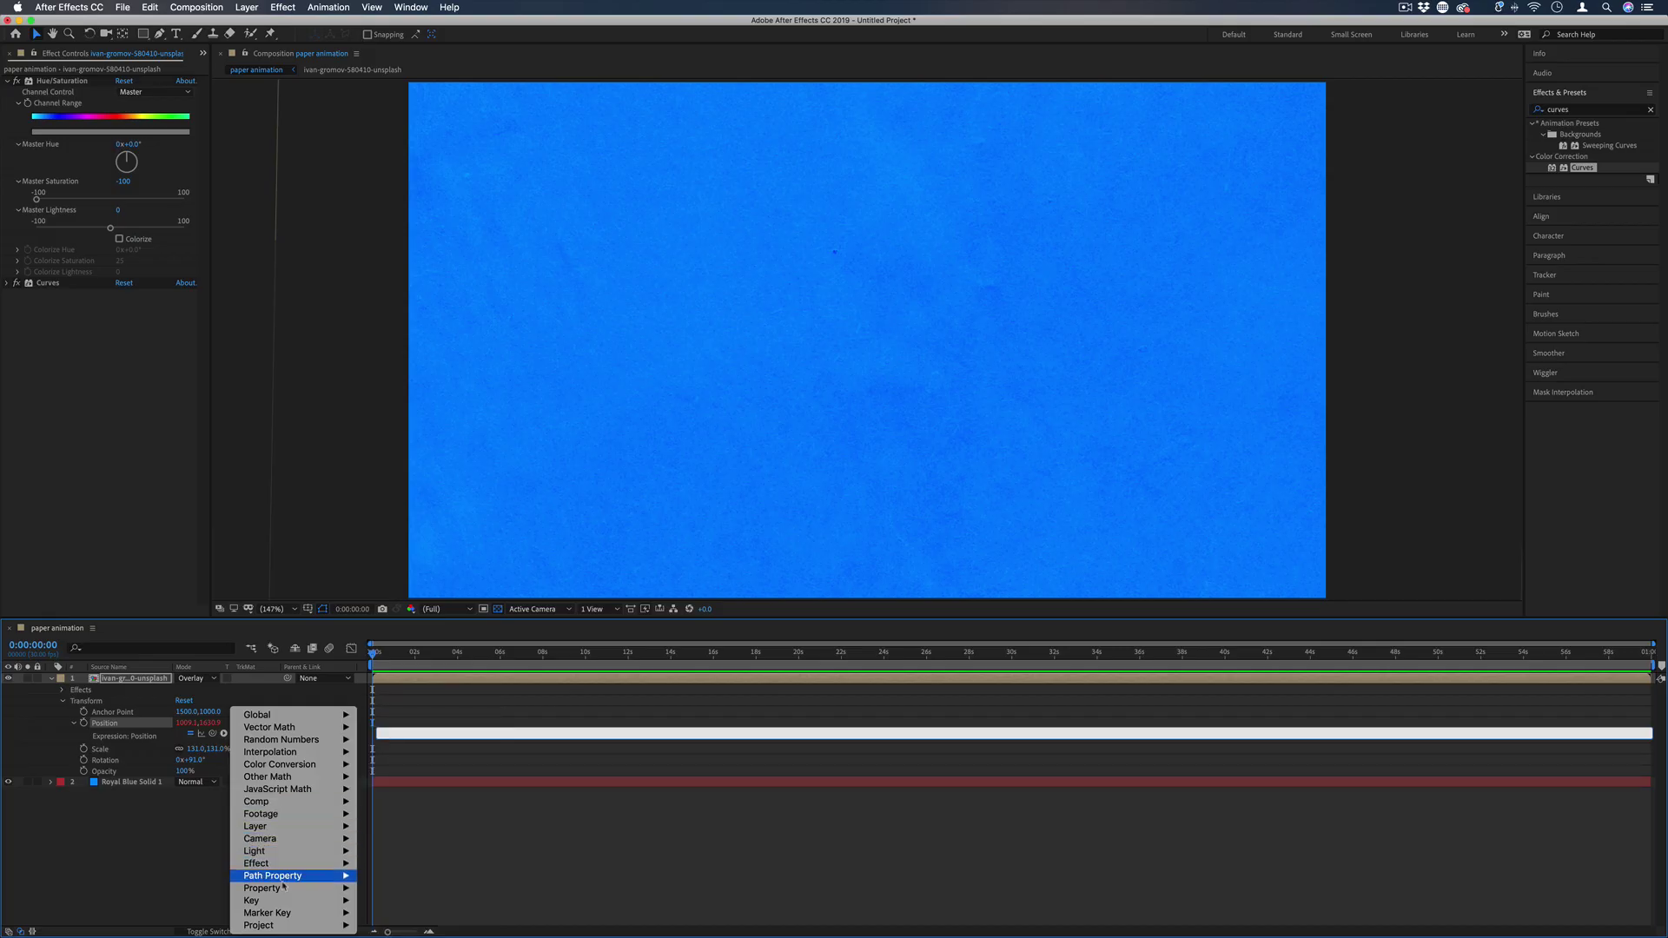
pyautogui.moveTo(283, 889)
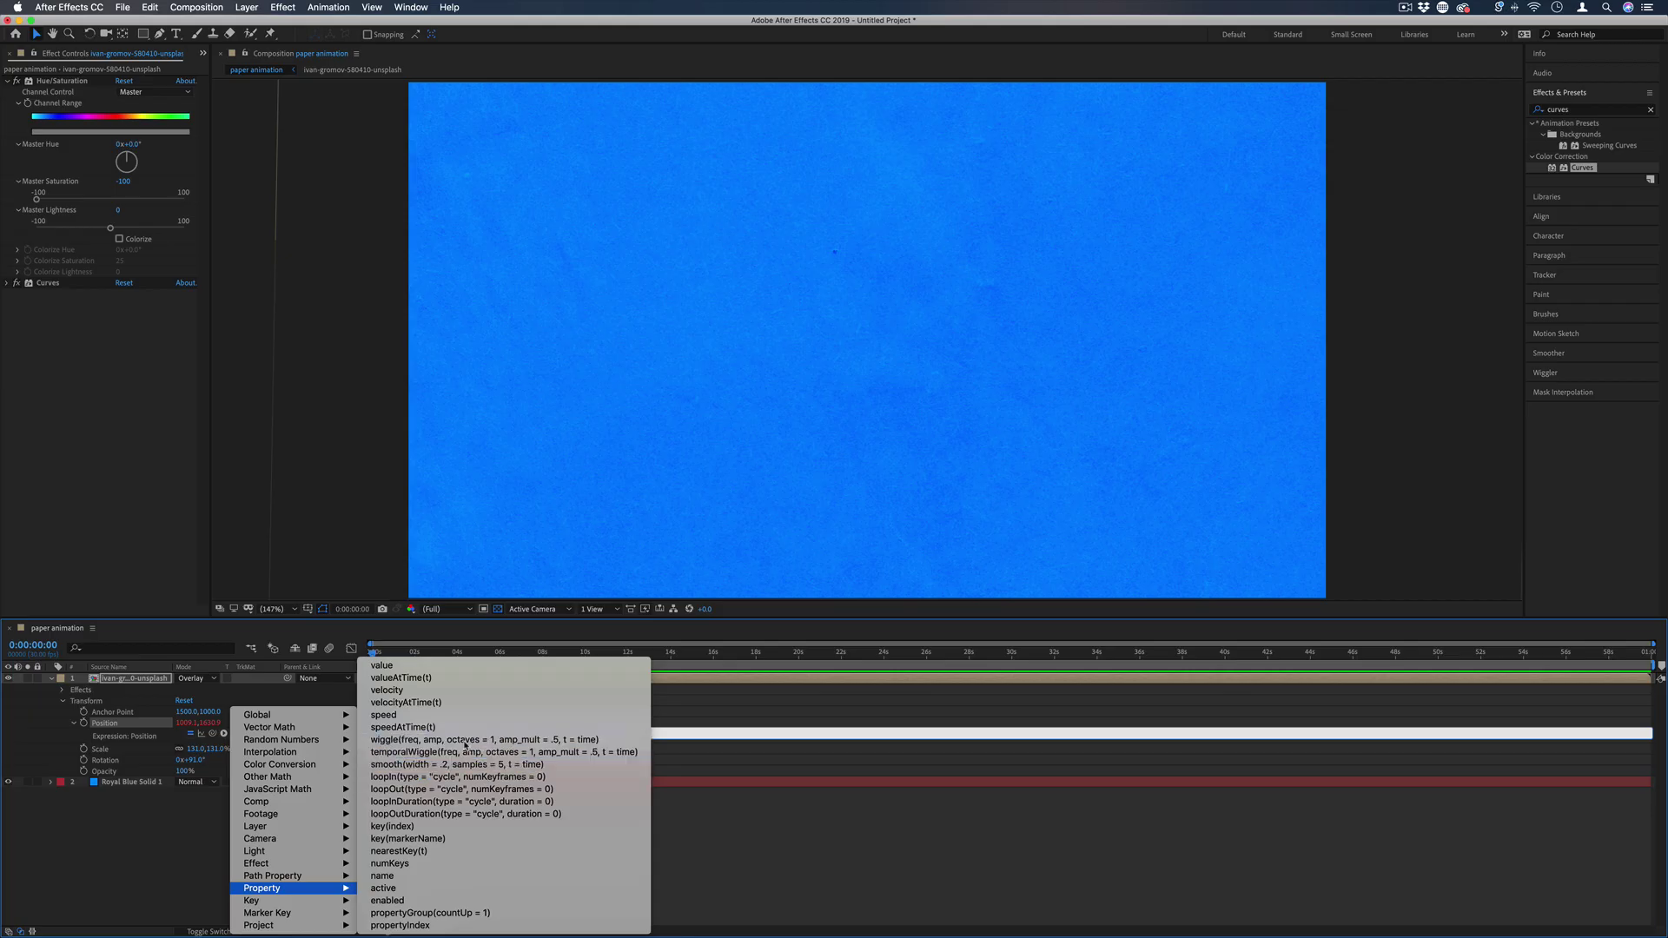
pyautogui.click(464, 740)
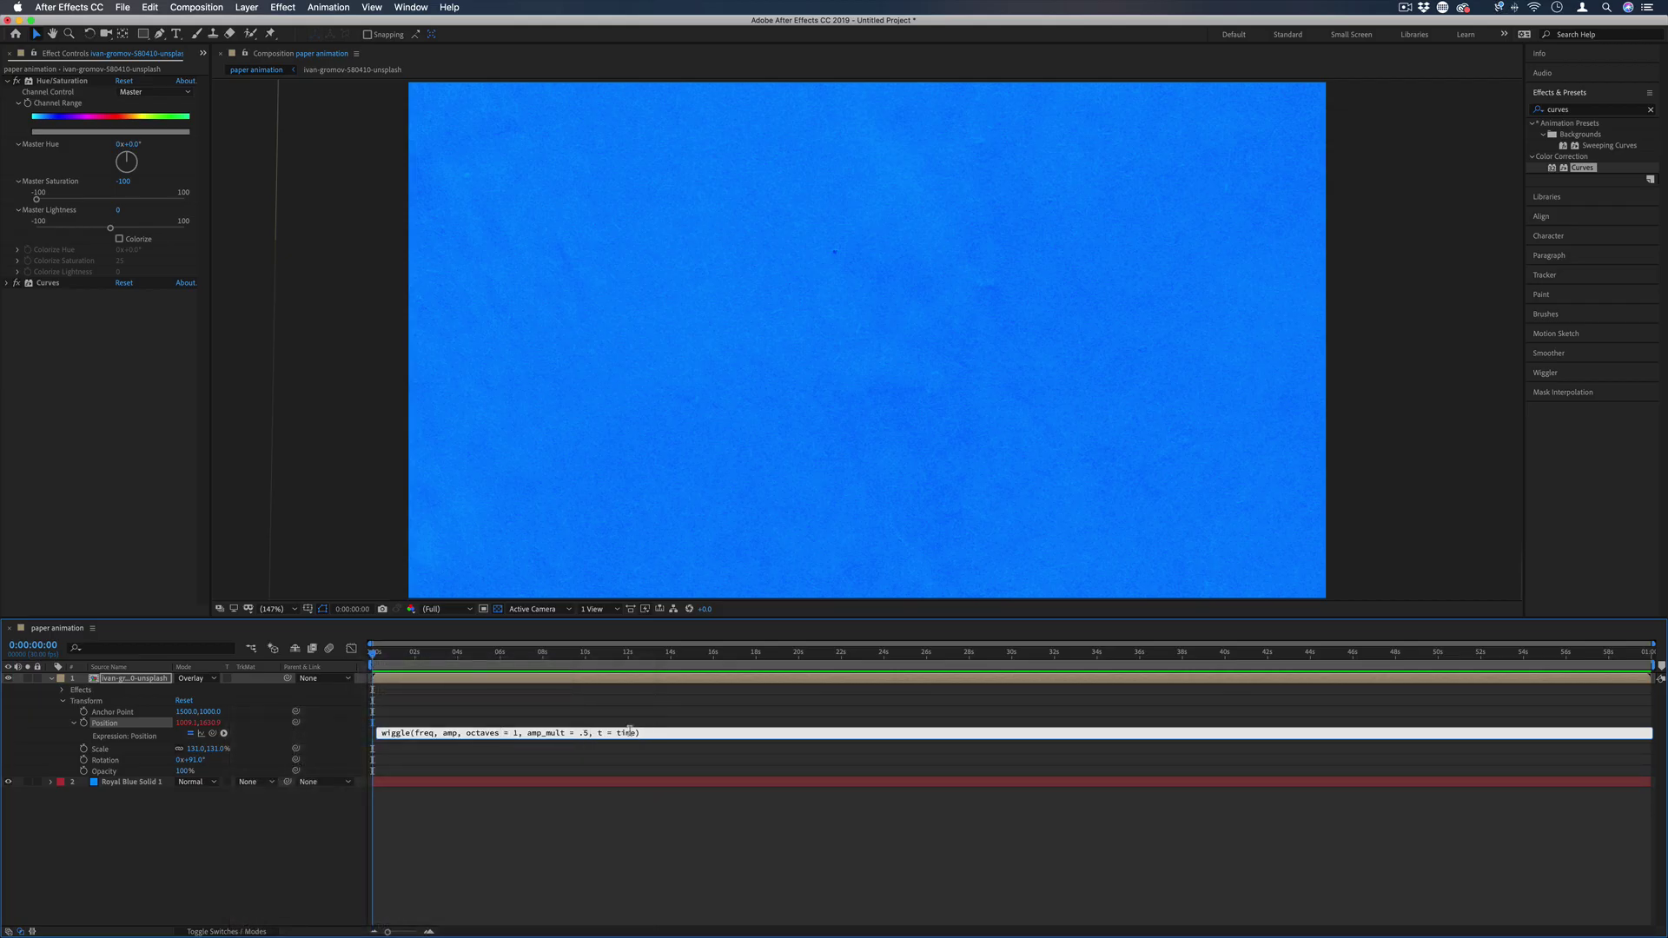
pyautogui.moveTo(635, 733); pyautogui.dragTo(451, 735)
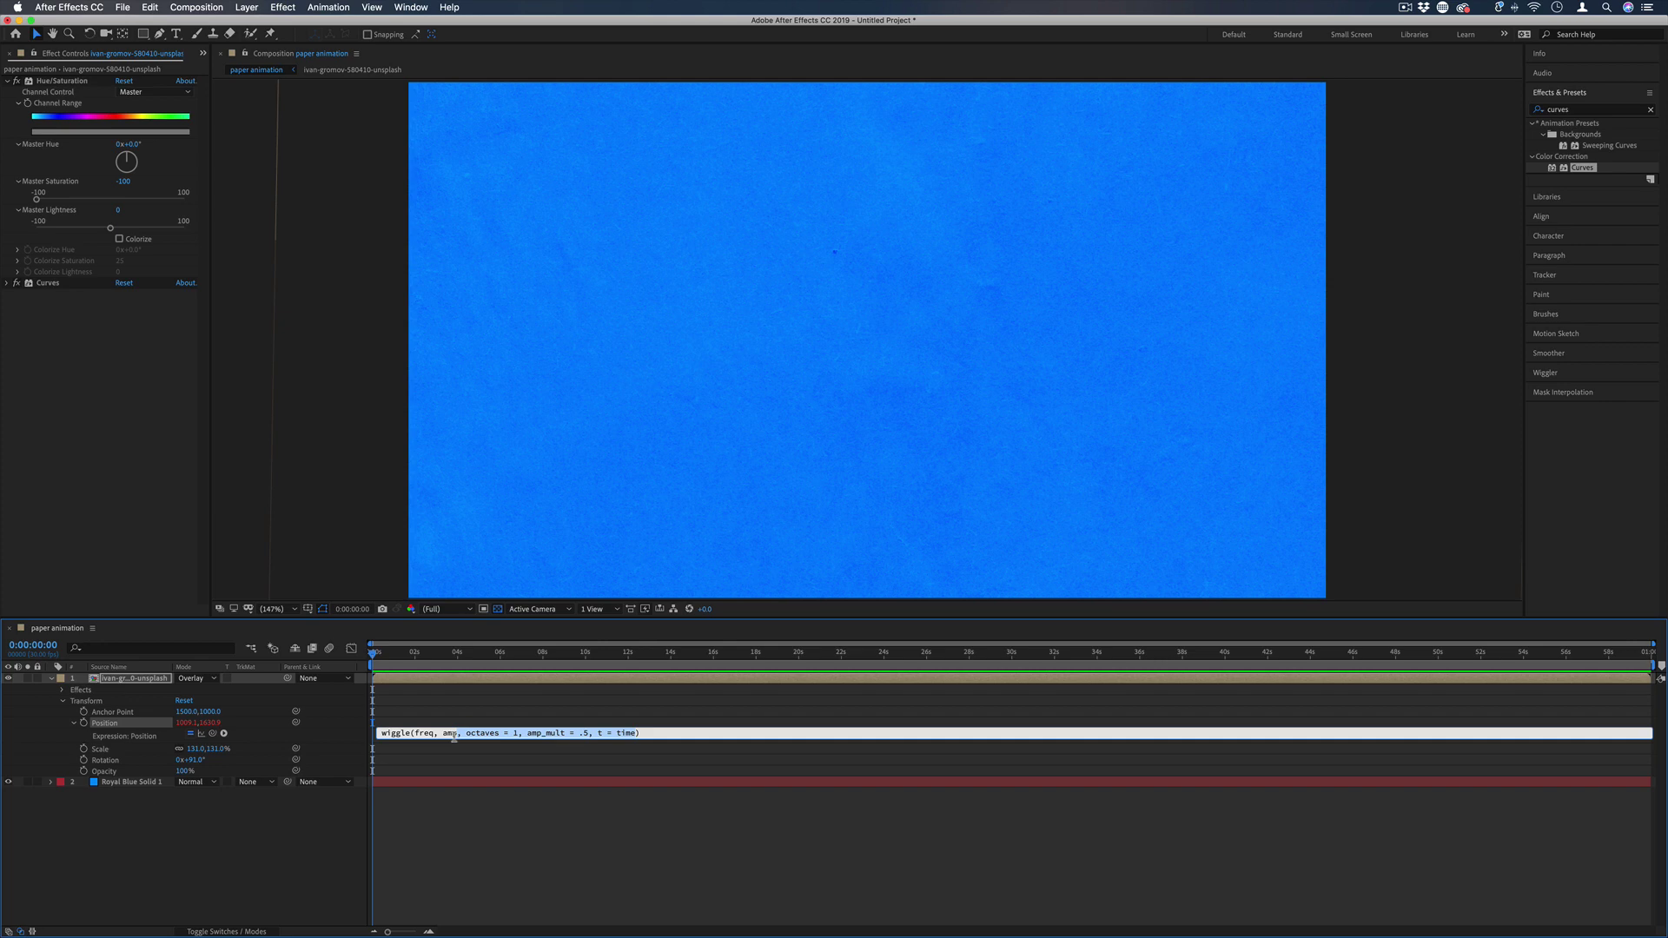
pyautogui.press('super+a')
pyautogui.press('BackSpace')
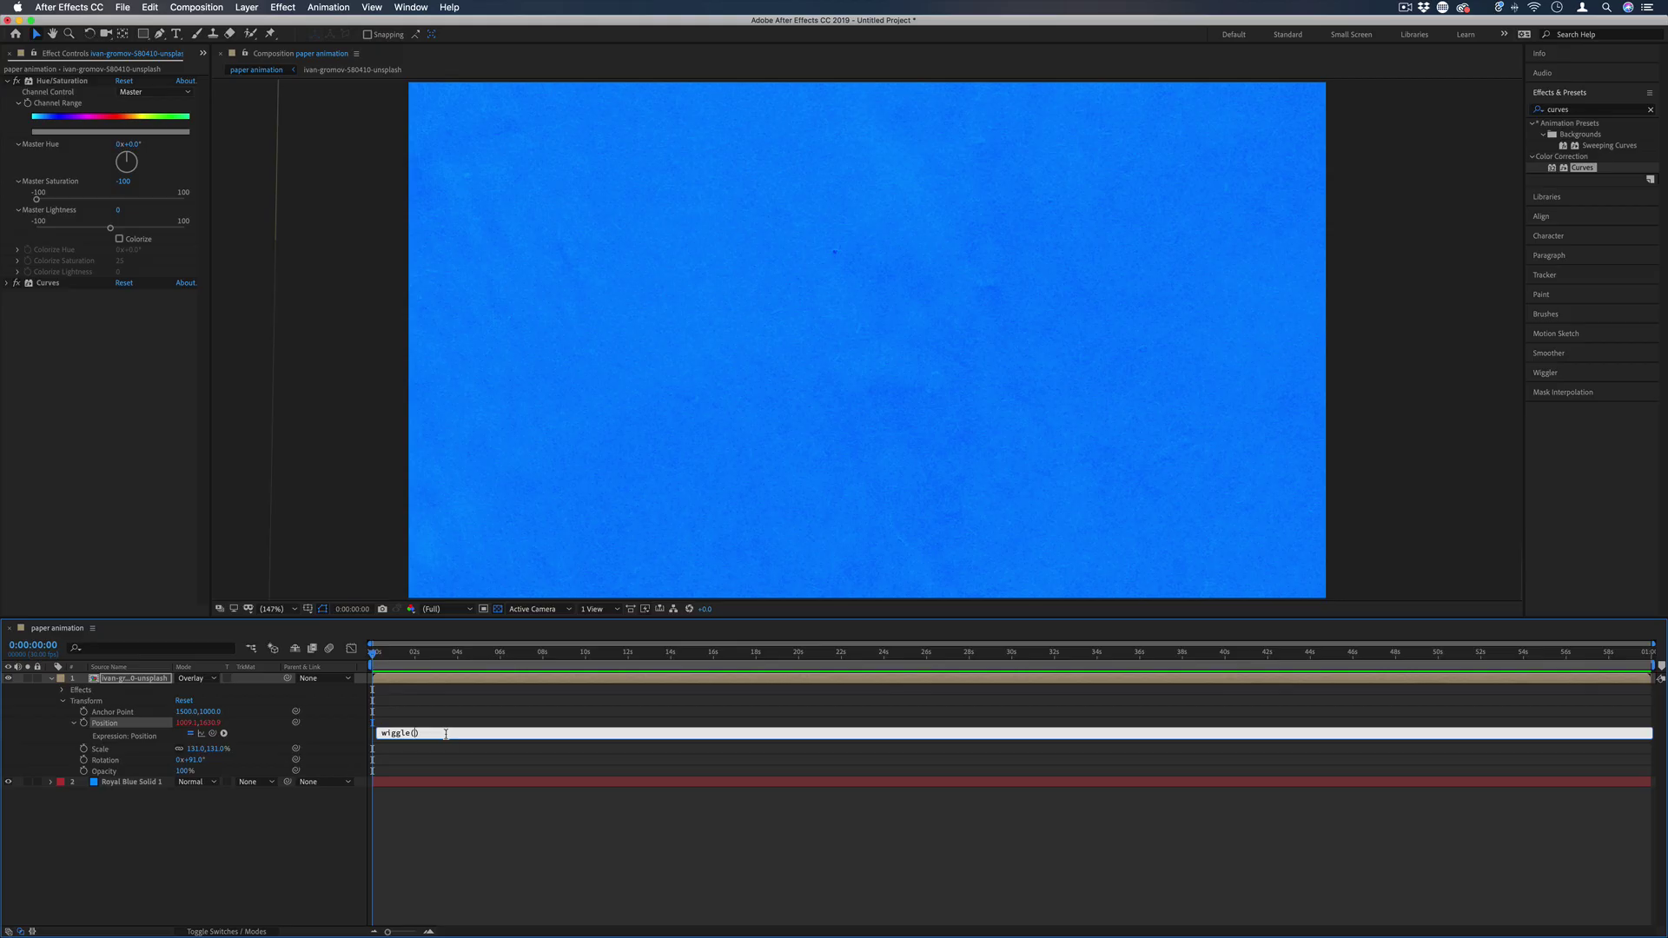
# Step: Enter wiggle(3, 500) as the paper layer's Position expression
pyautogui.write('3')
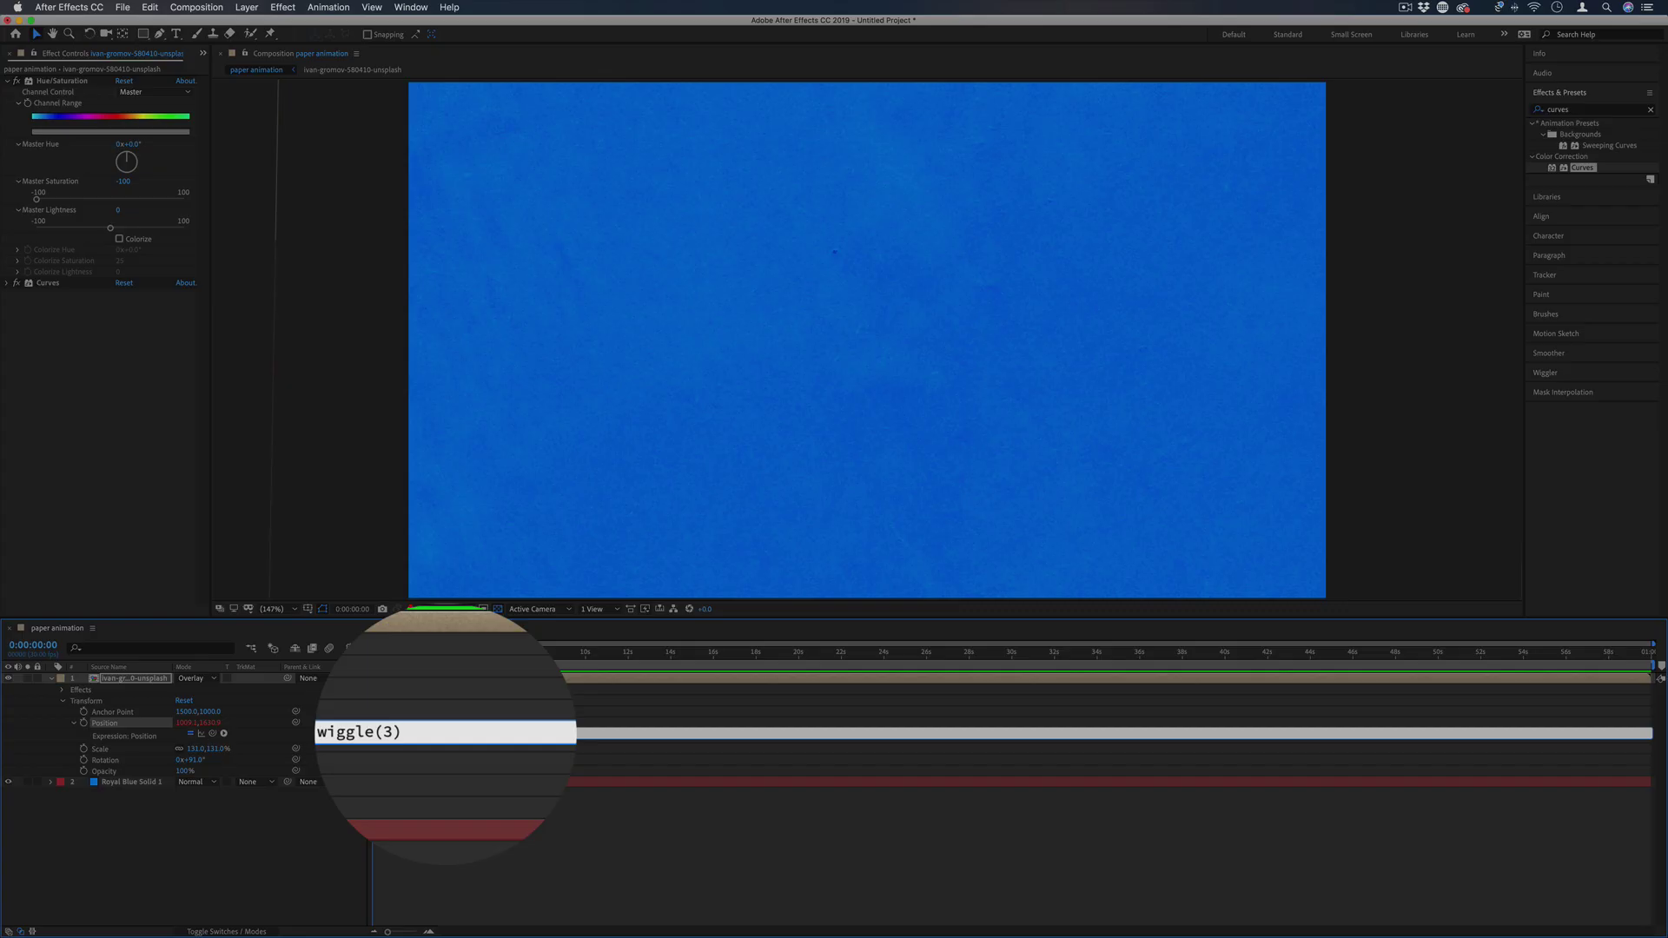
pyautogui.write(',')
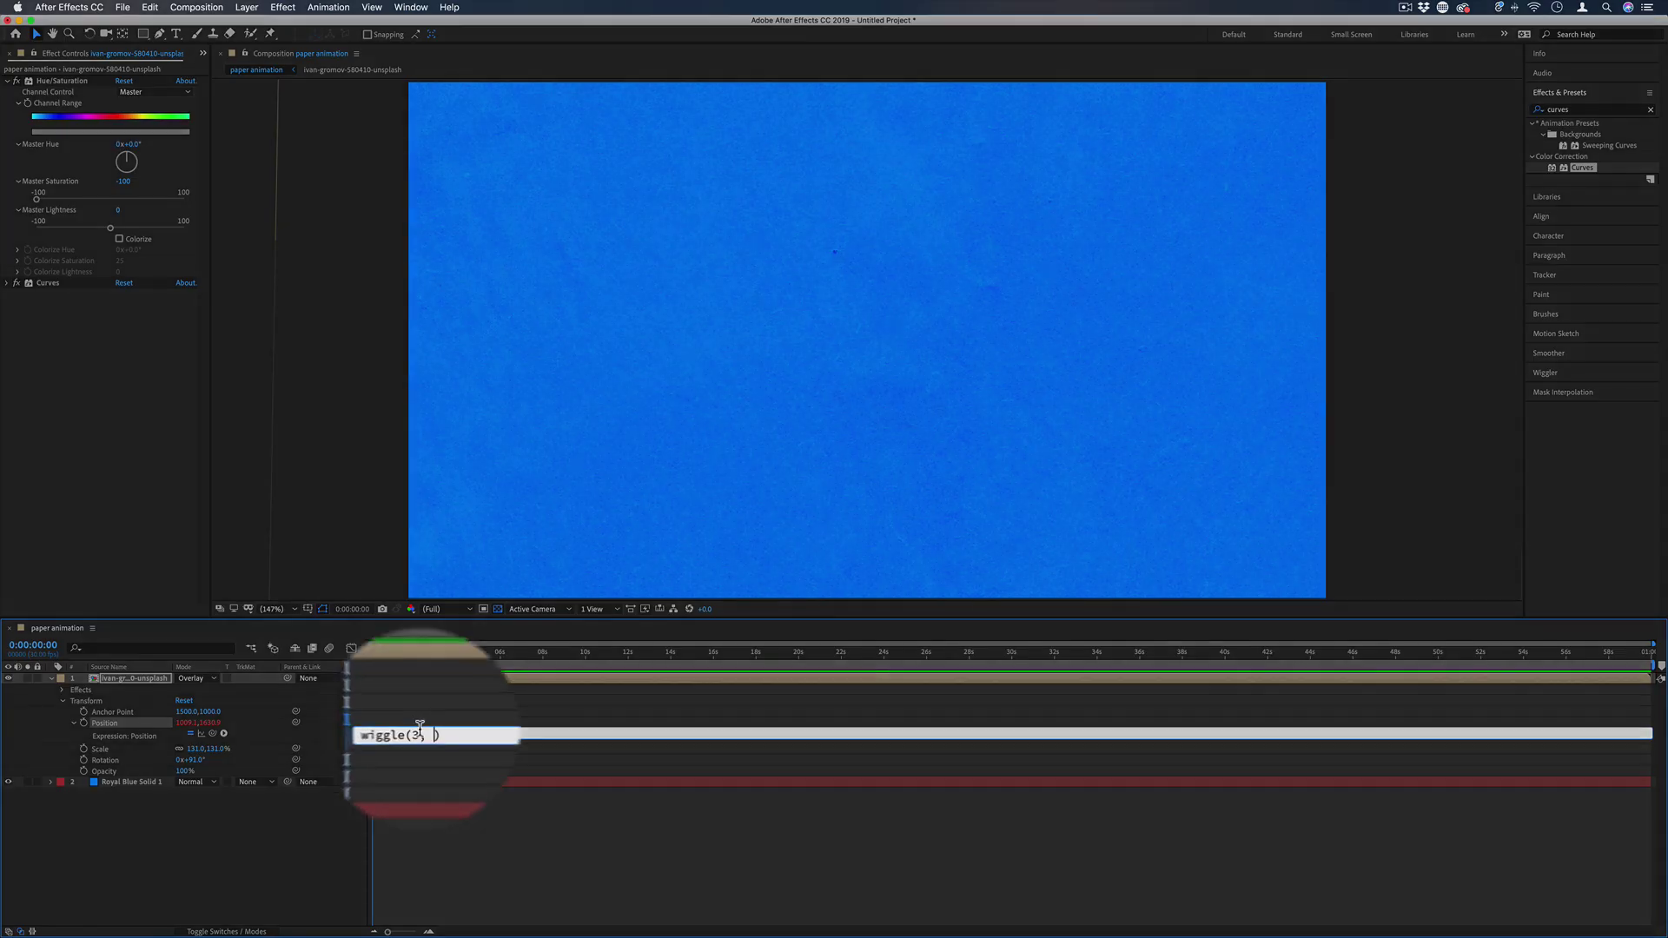
pyautogui.write('10')
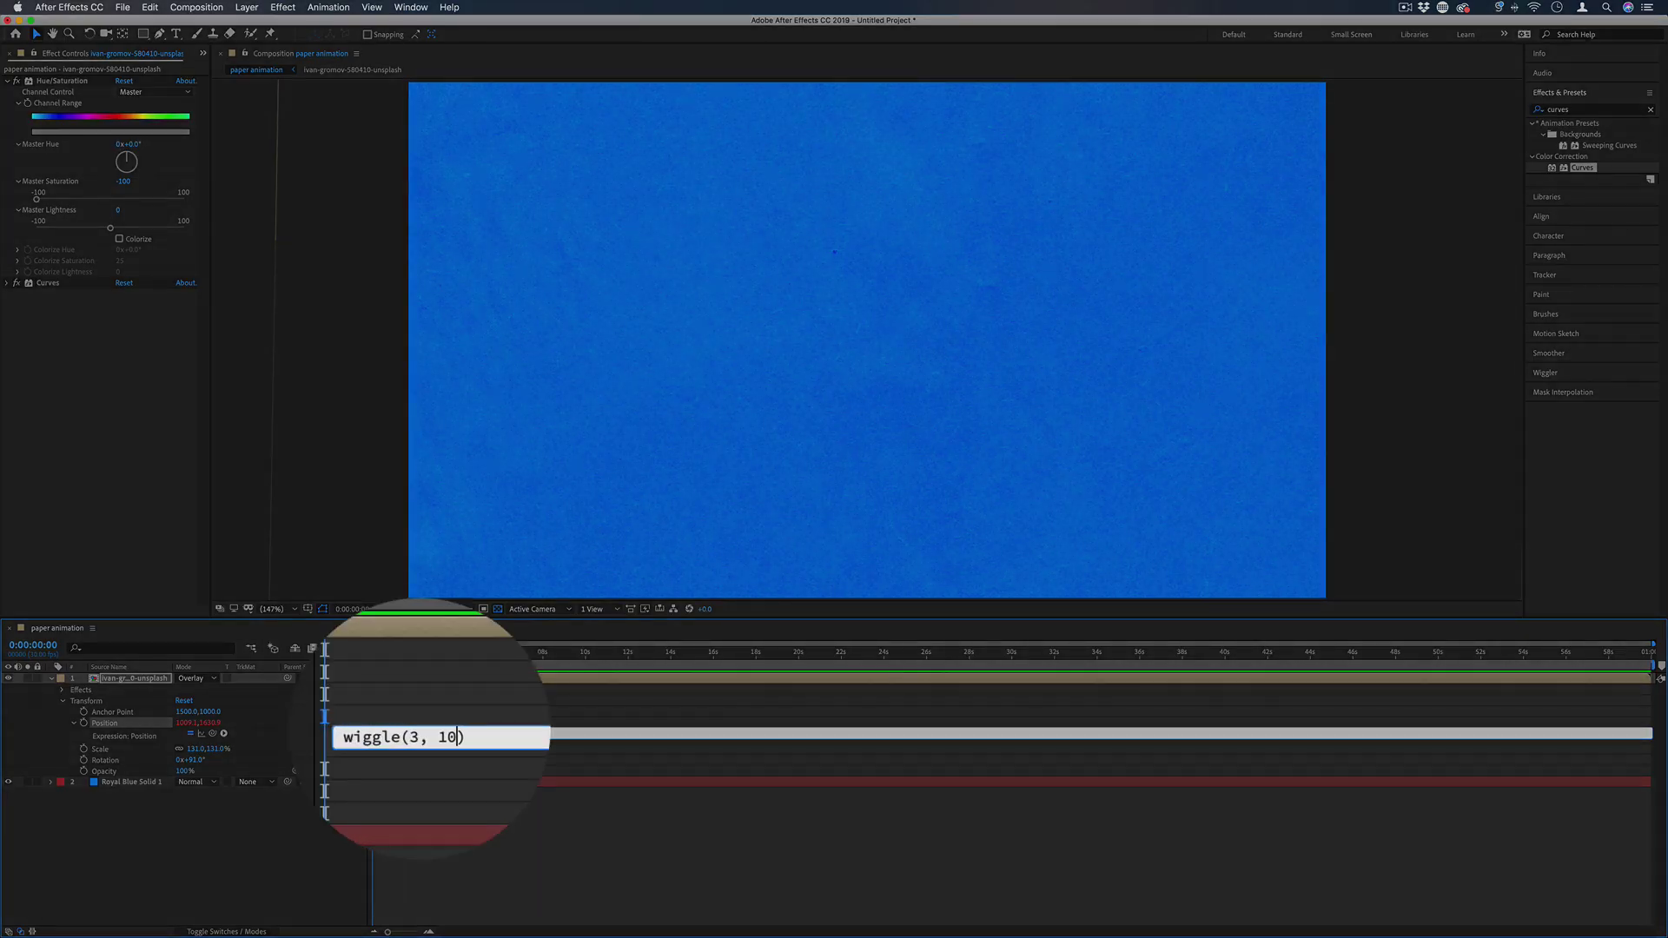
pyautogui.press('BackSpace')
pyautogui.press('BackSpace')
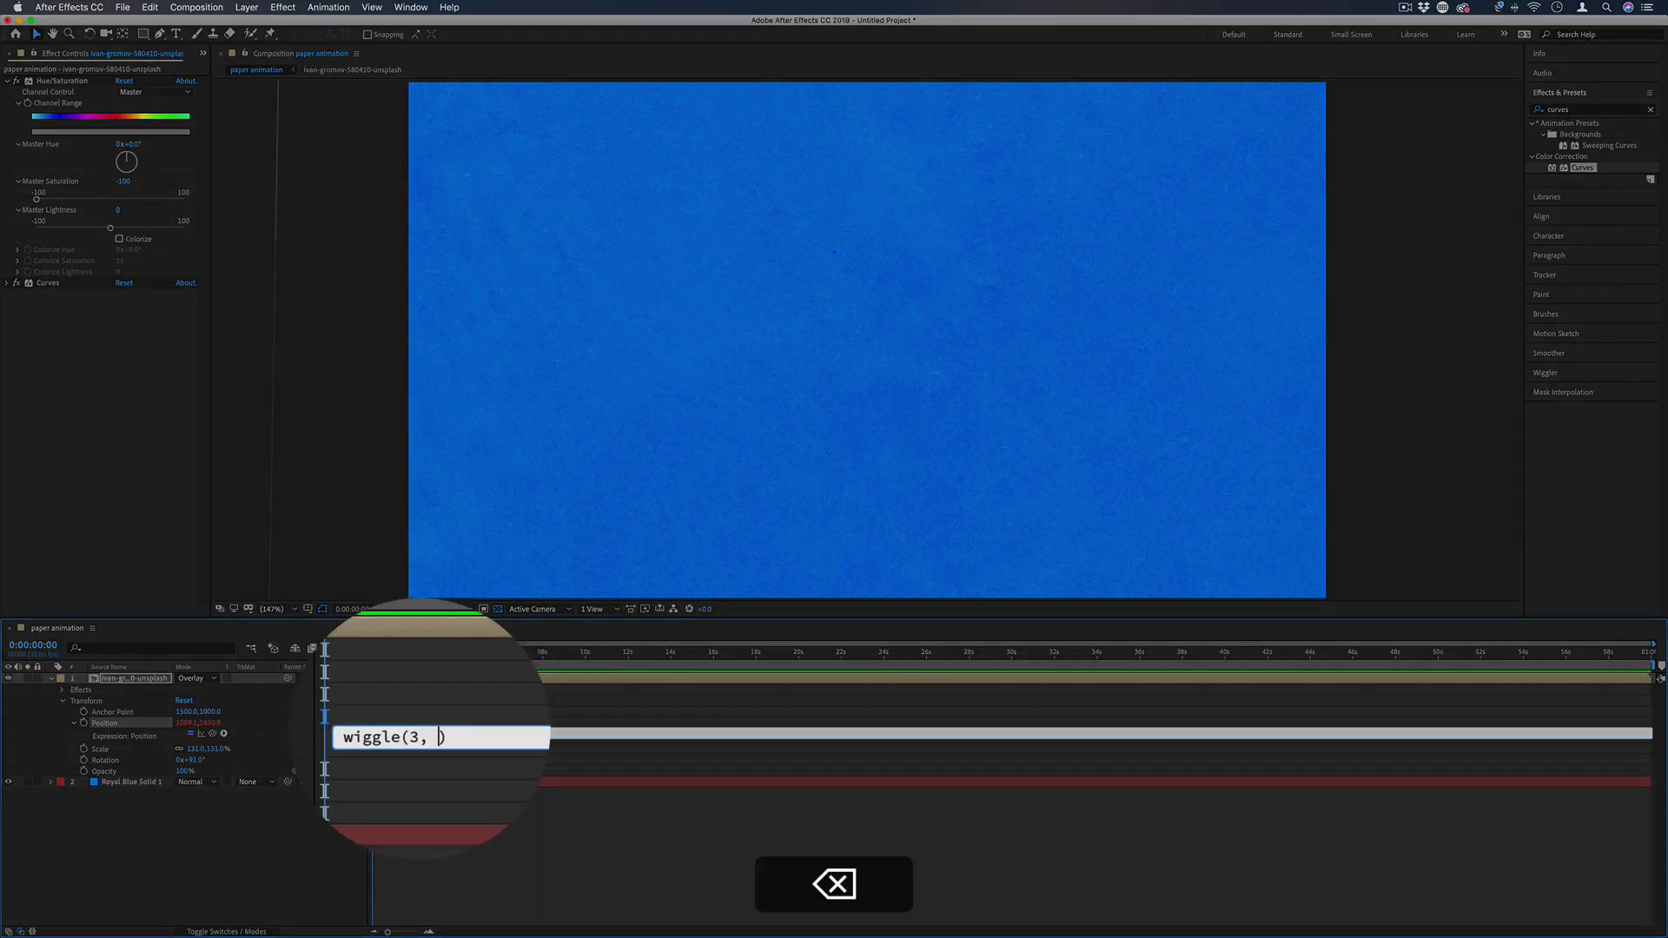
pyautogui.write('500')
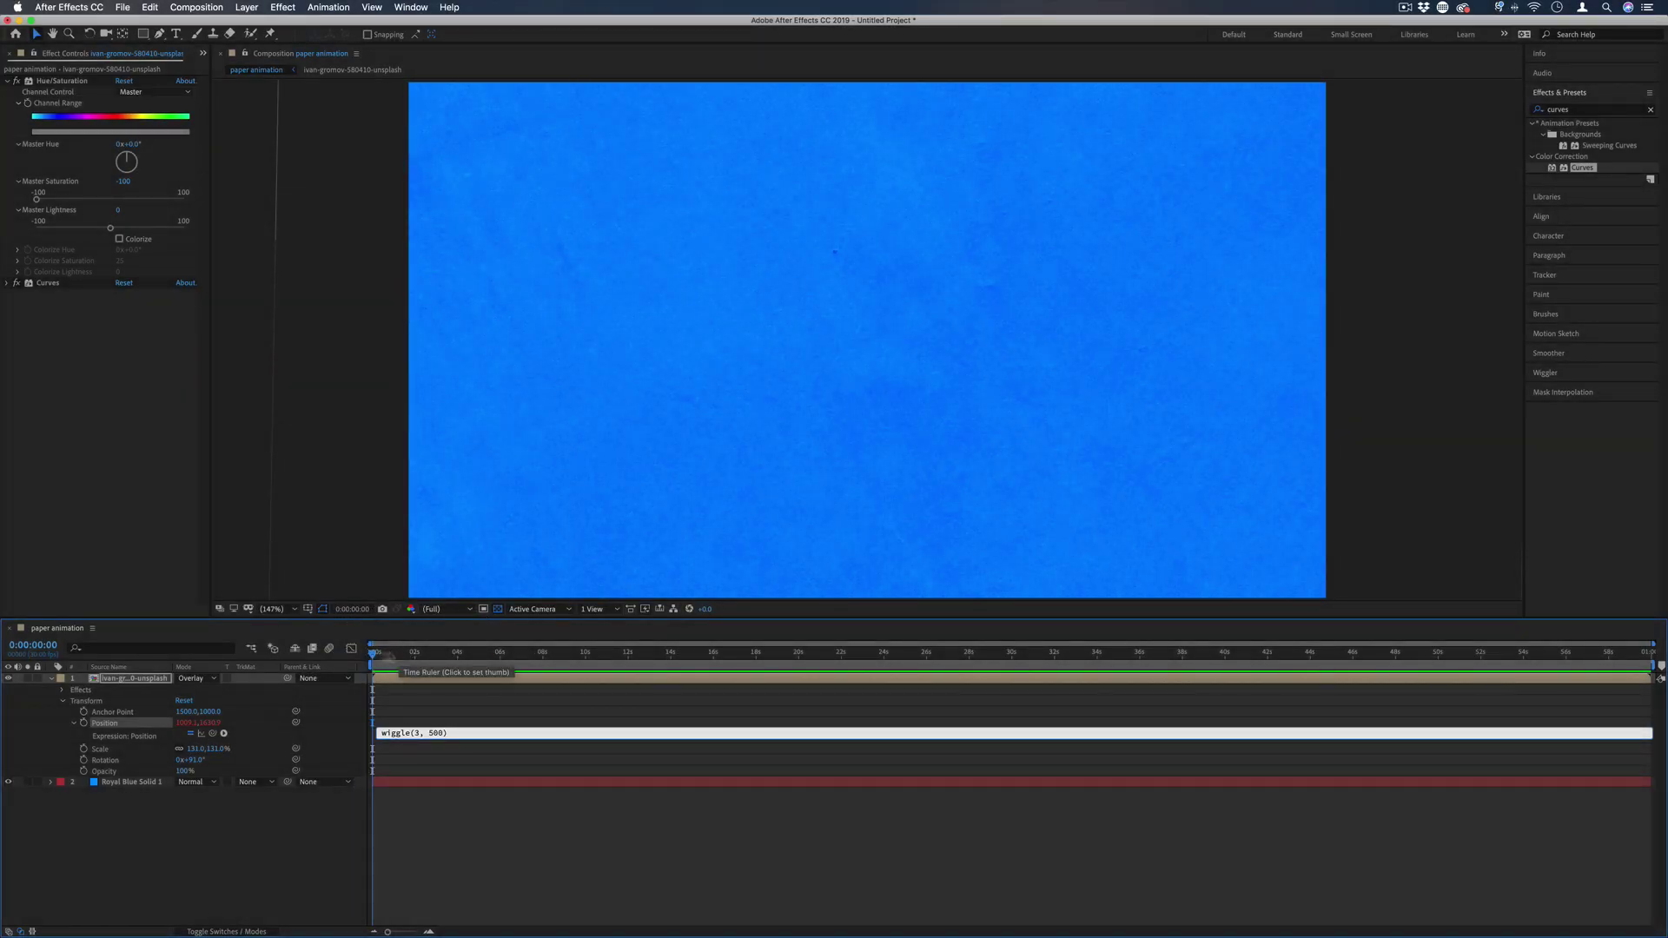
pyautogui.click(341, 657)
# Step: Preview the jitter and scrub through the timeline up to 0:00:07:28
pyautogui.press('space')
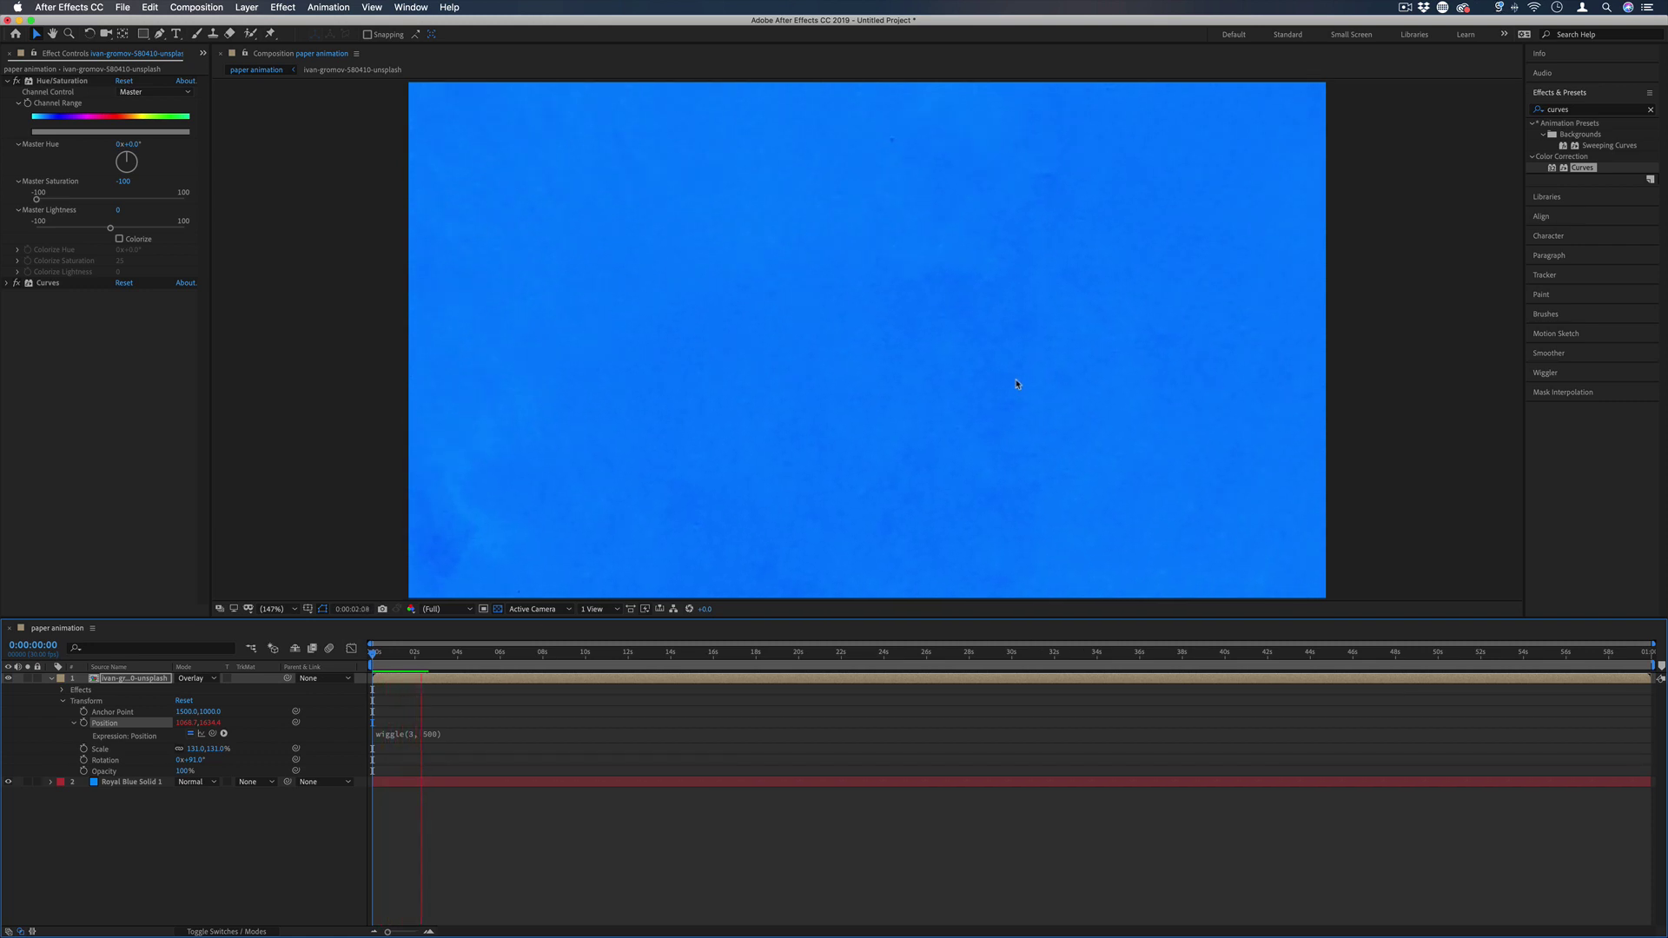
pyautogui.press('space')
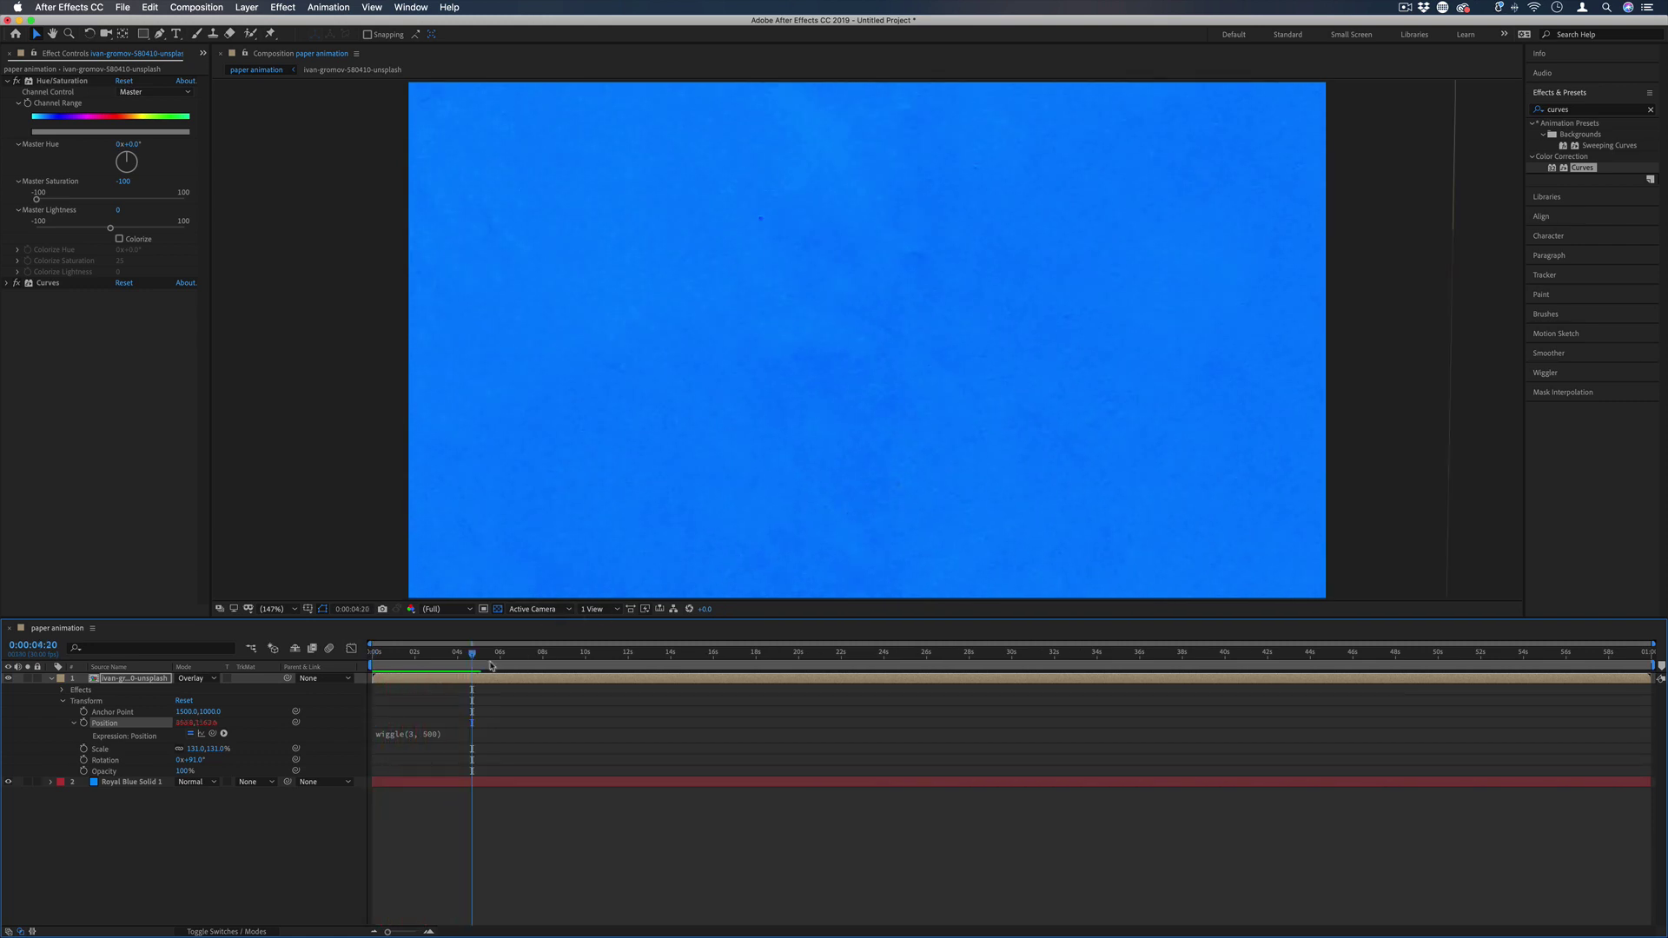
pyautogui.moveTo(427, 660)
pyautogui.mouseDown()
pyautogui.moveTo(466, 660)
pyautogui.moveTo(448, 662)
pyautogui.mouseUp()
pyautogui.click(386, 661)
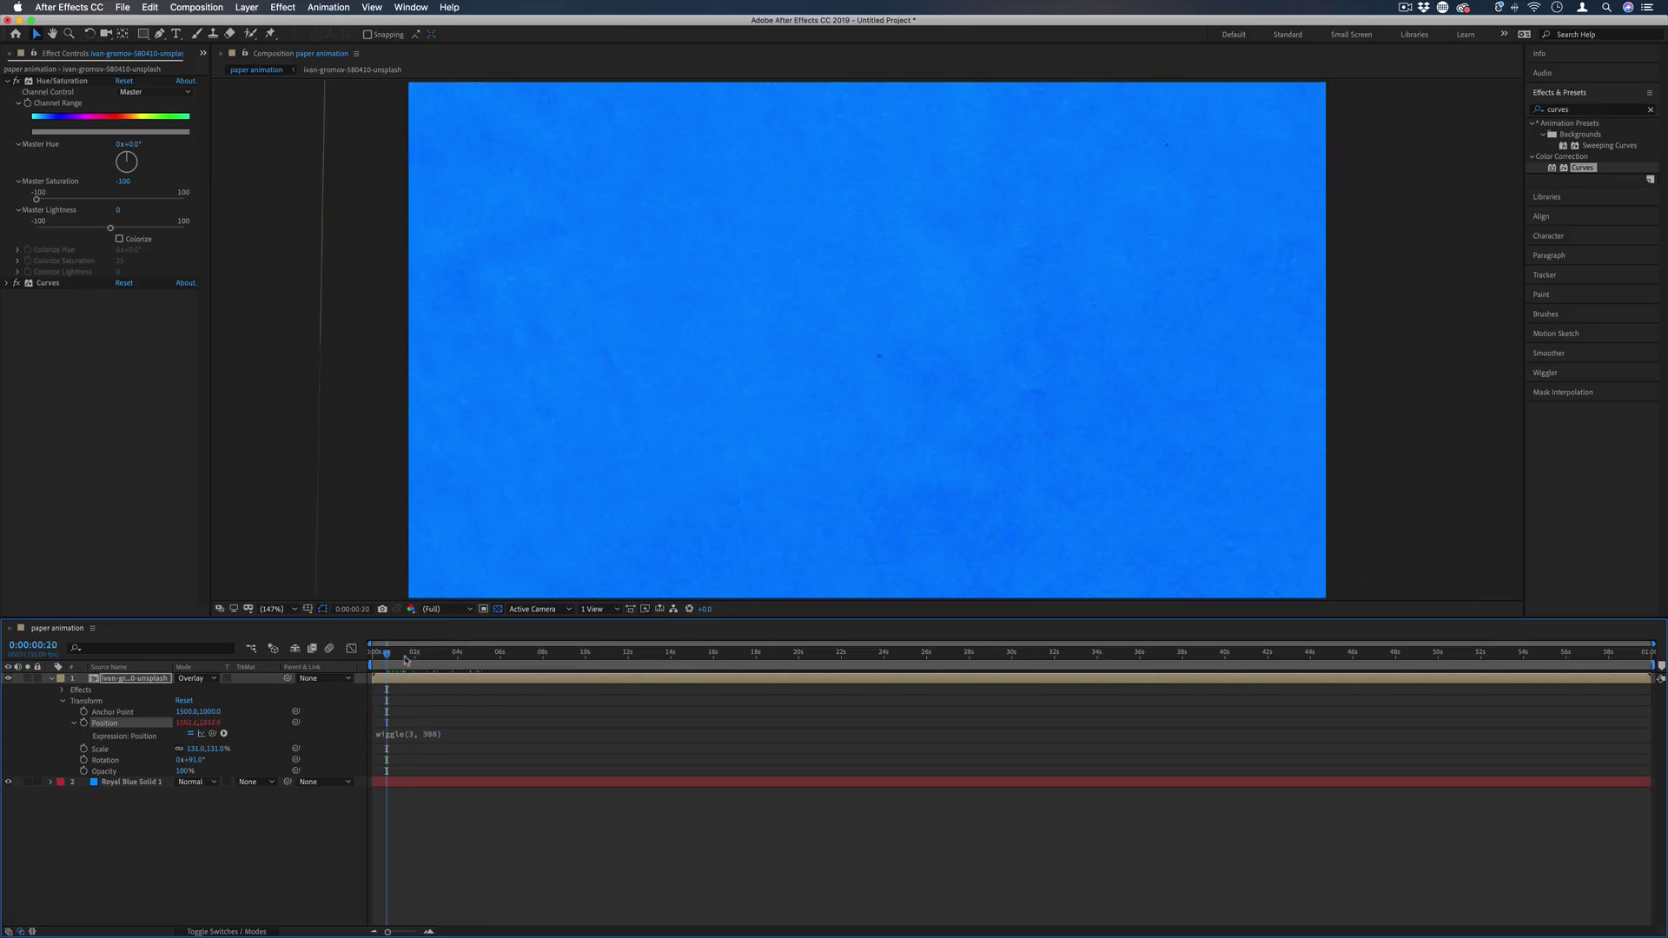
pyautogui.click(431, 660)
pyautogui.moveTo(443, 658); pyautogui.dragTo(542, 657)
# Step: Lower the wiggle amplitude to 400, giving wiggle(3, 400), and preview from the start
pyautogui.click(432, 733)
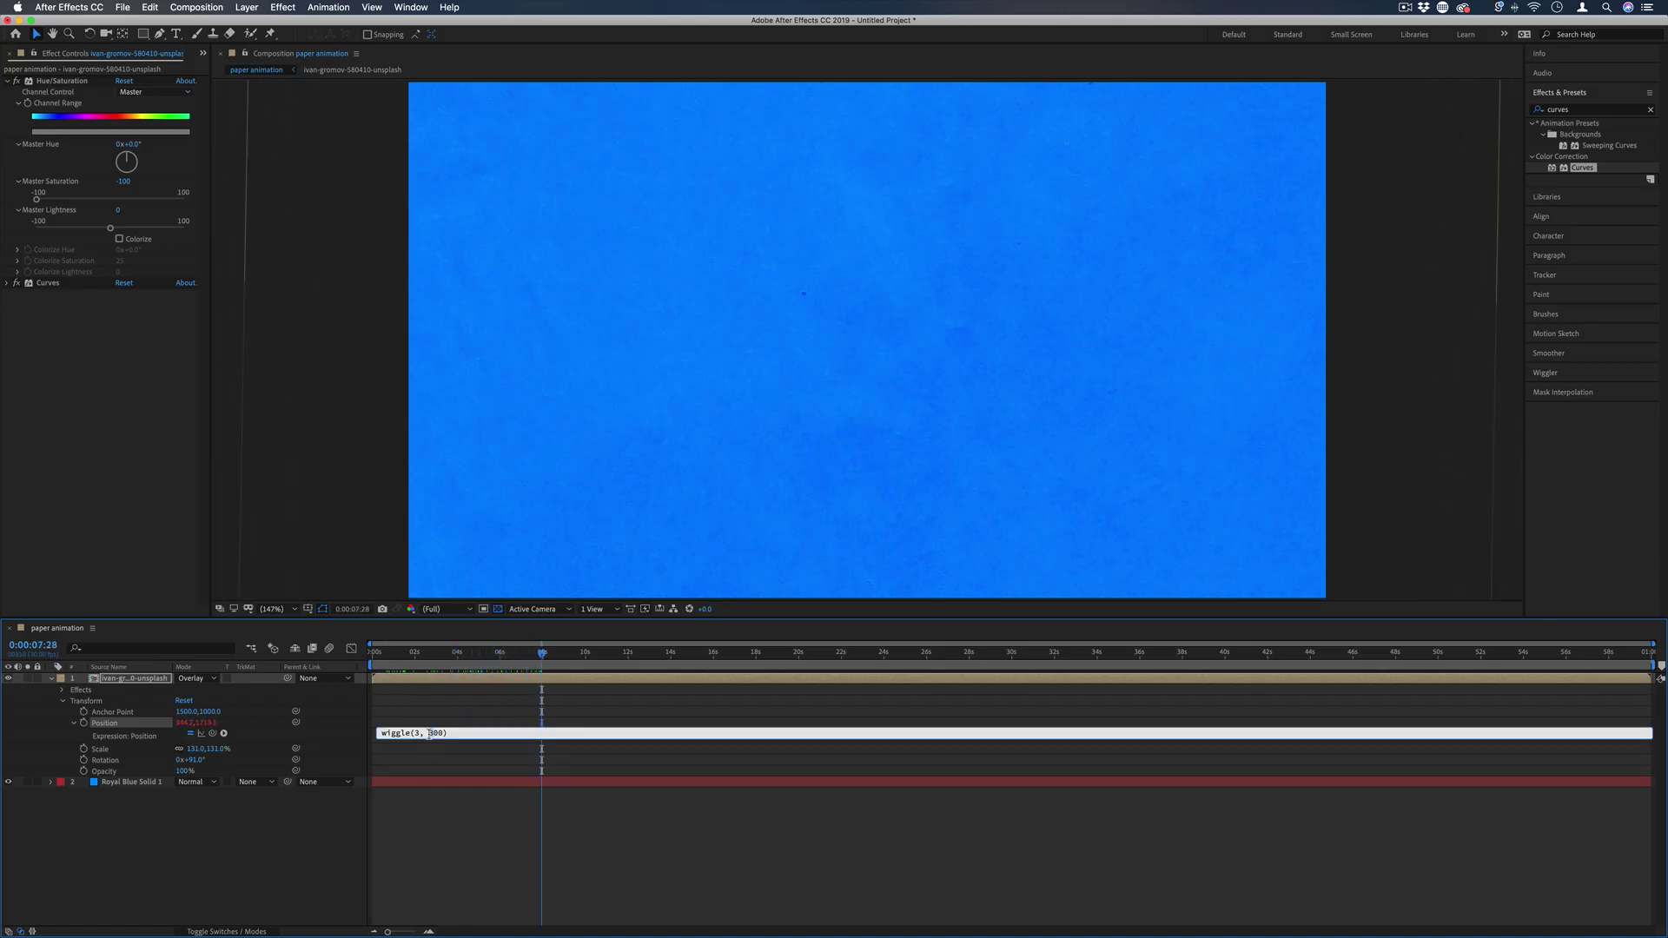
pyautogui.press('BackSpace')
pyautogui.write('4')
pyautogui.press('Return')
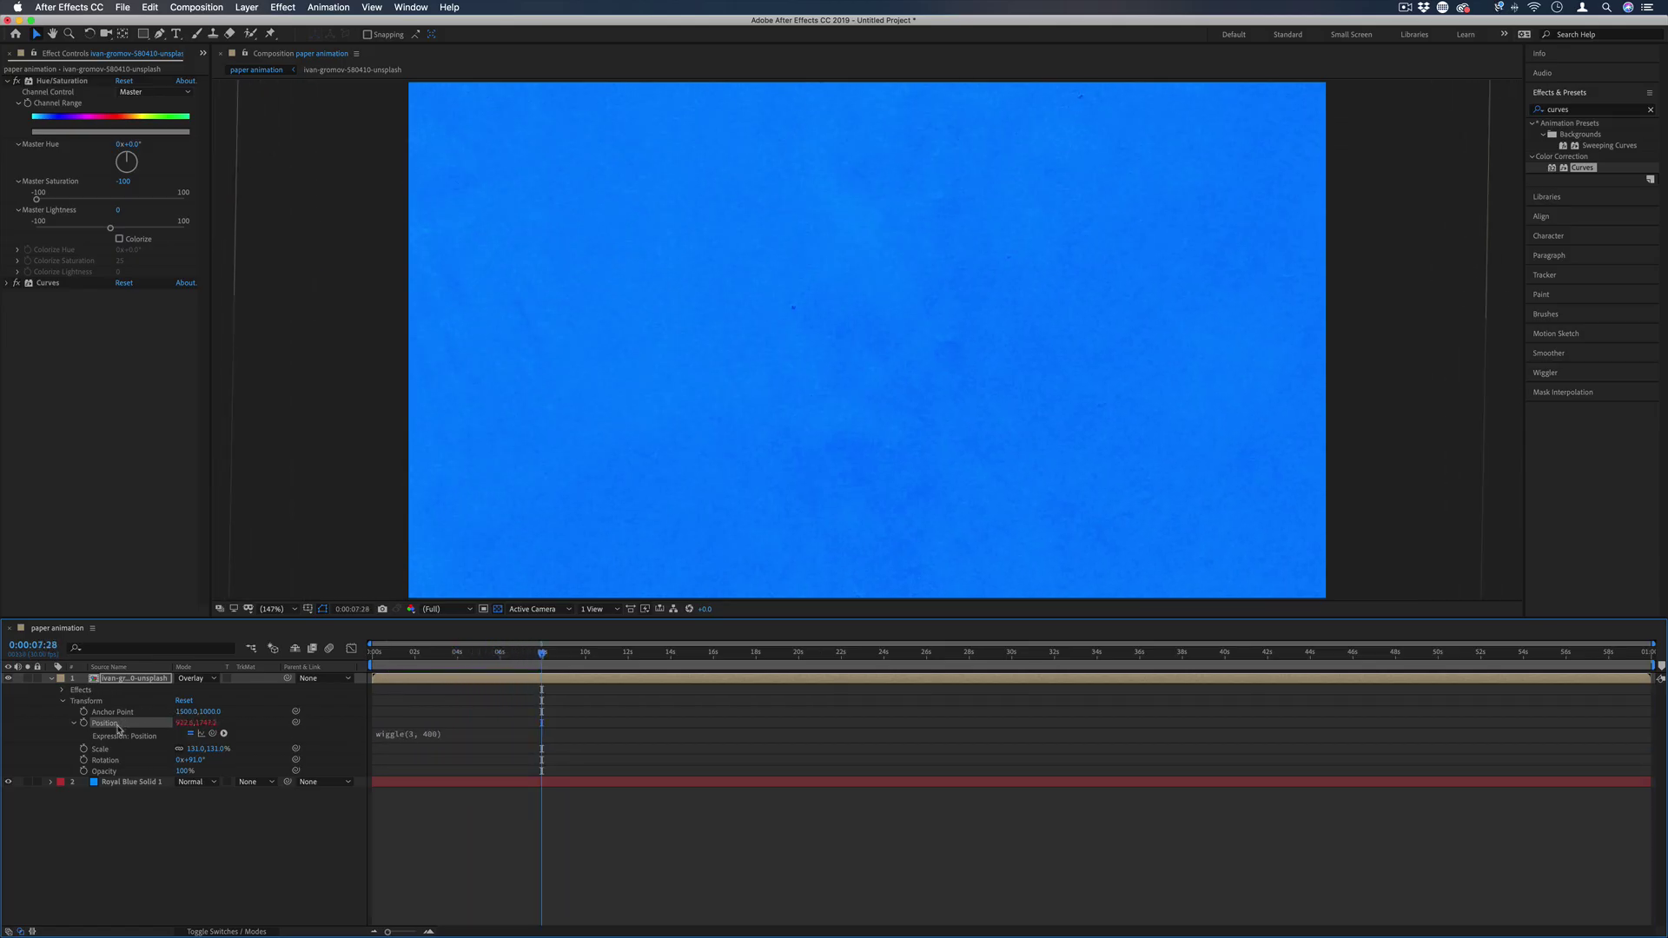
pyautogui.press('space')
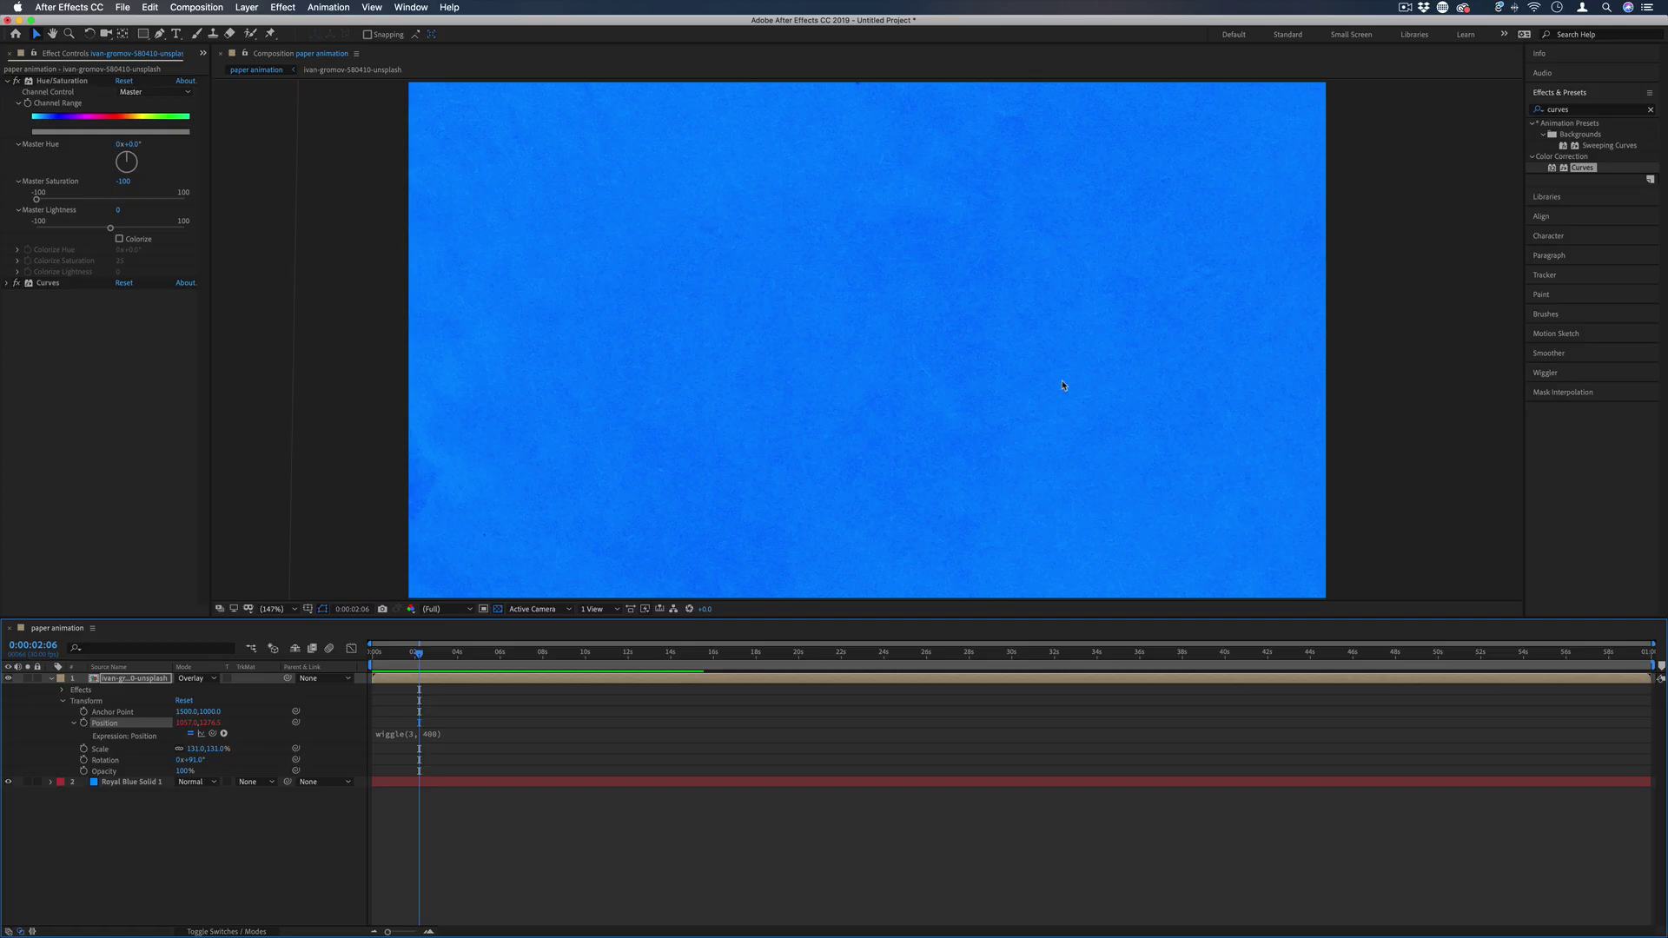
pyautogui.click(378, 733)
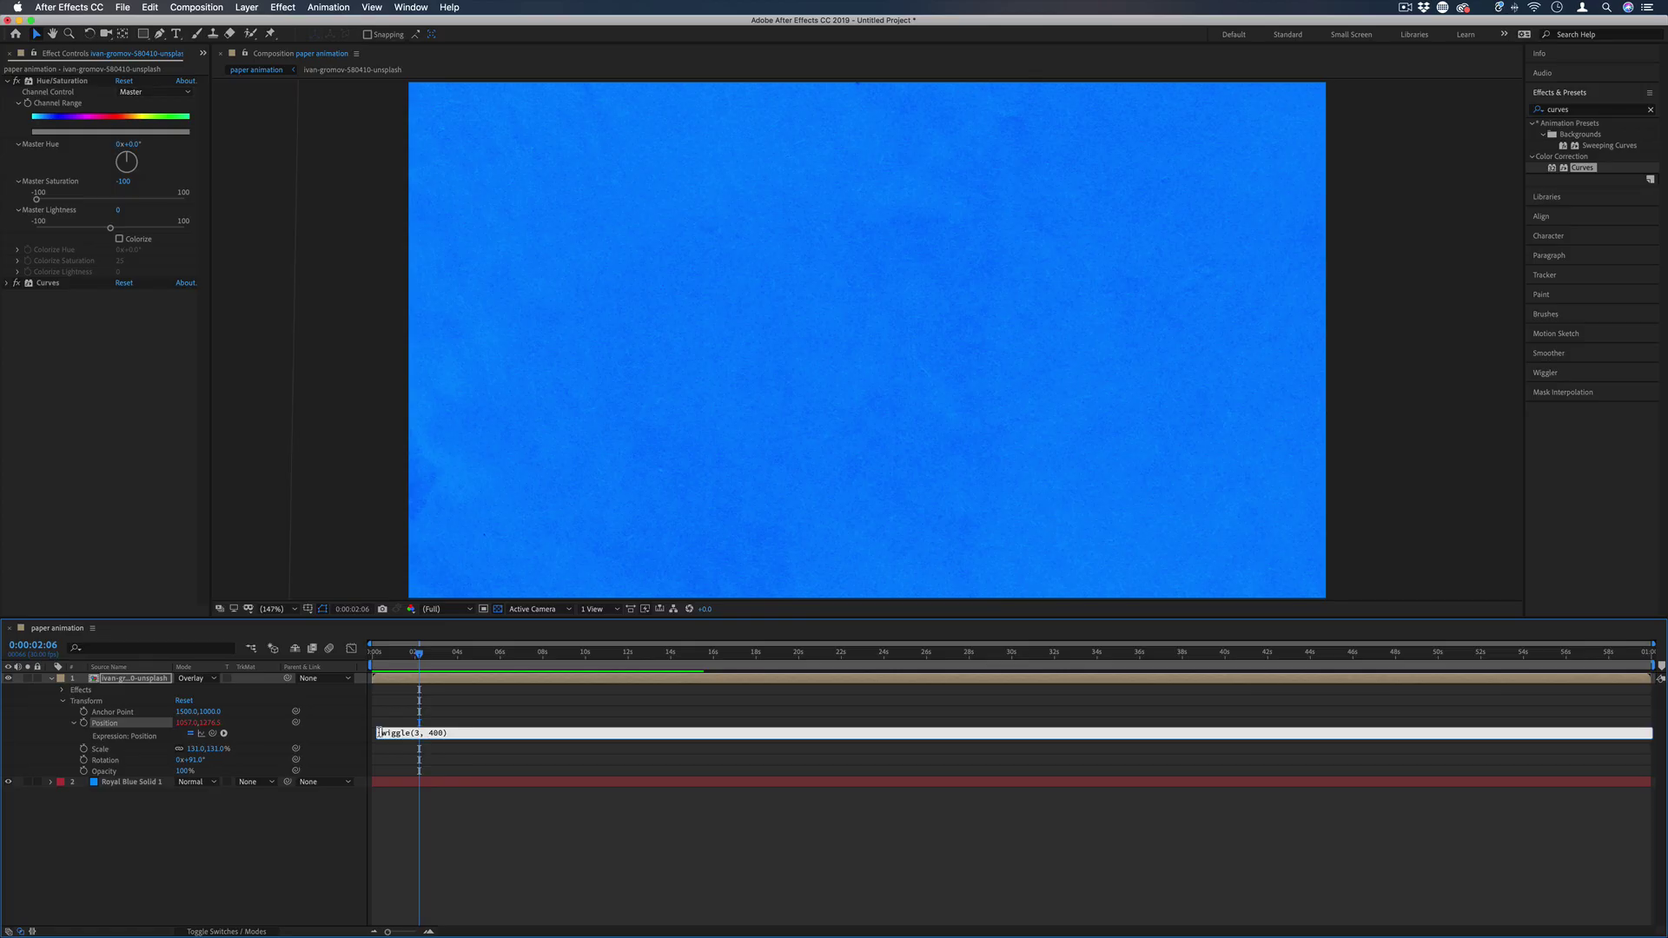
# Step: Add a posterizeTime(1) line above the wiggle(3, 400) expression
pyautogui.press('Return')
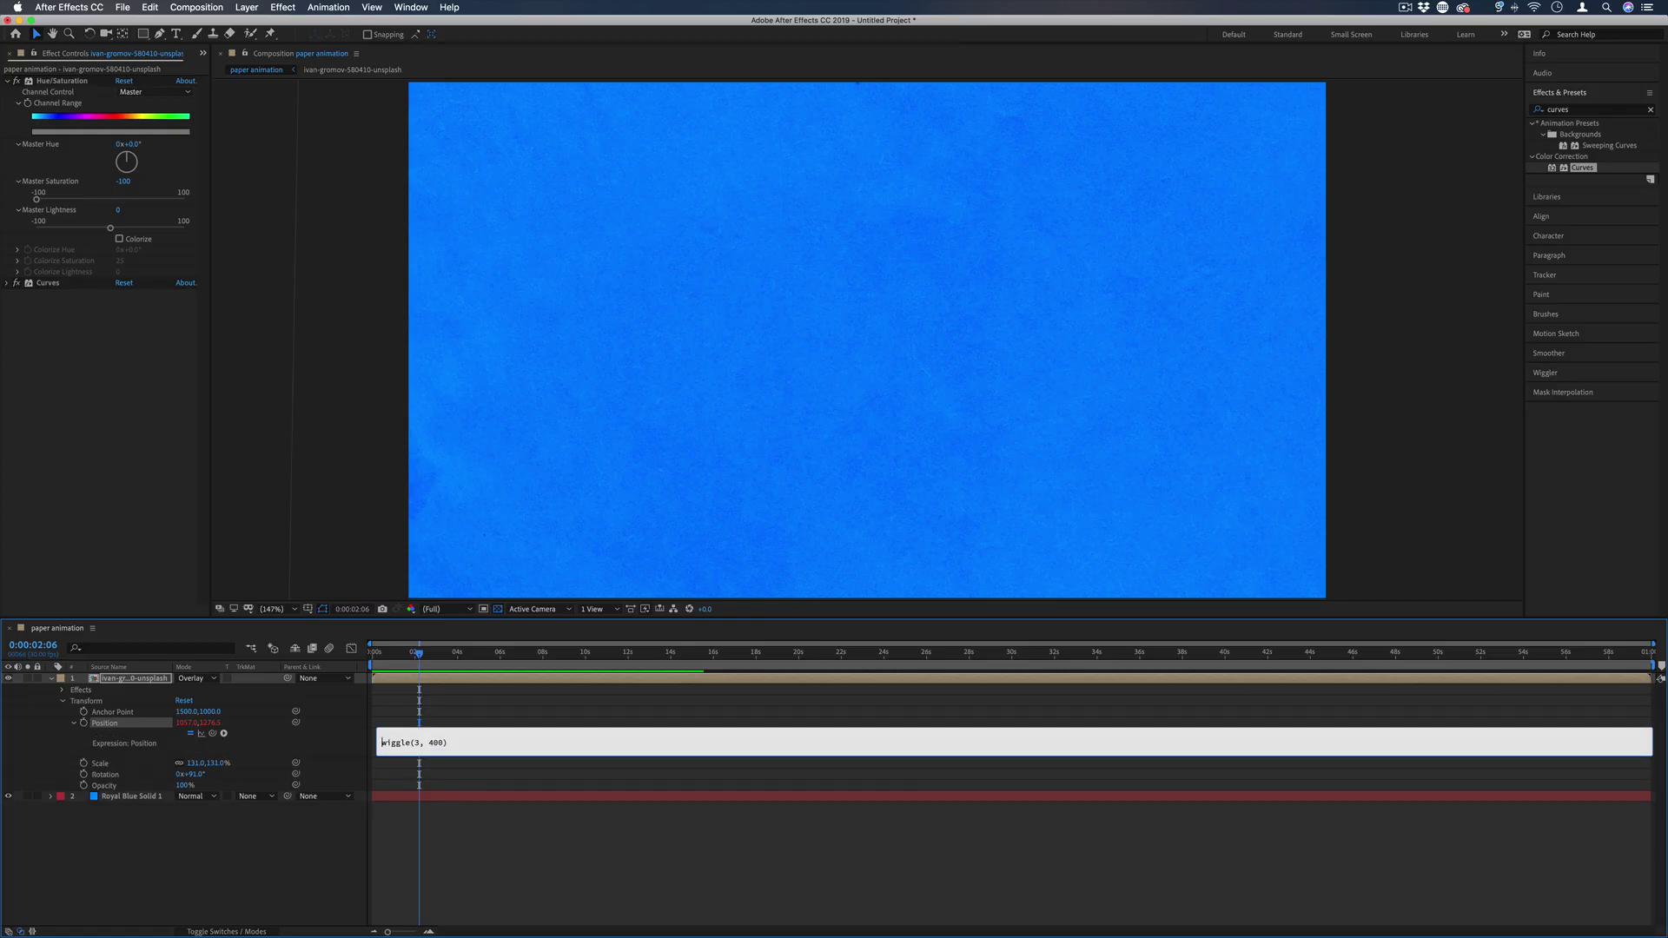
pyautogui.press('Up')
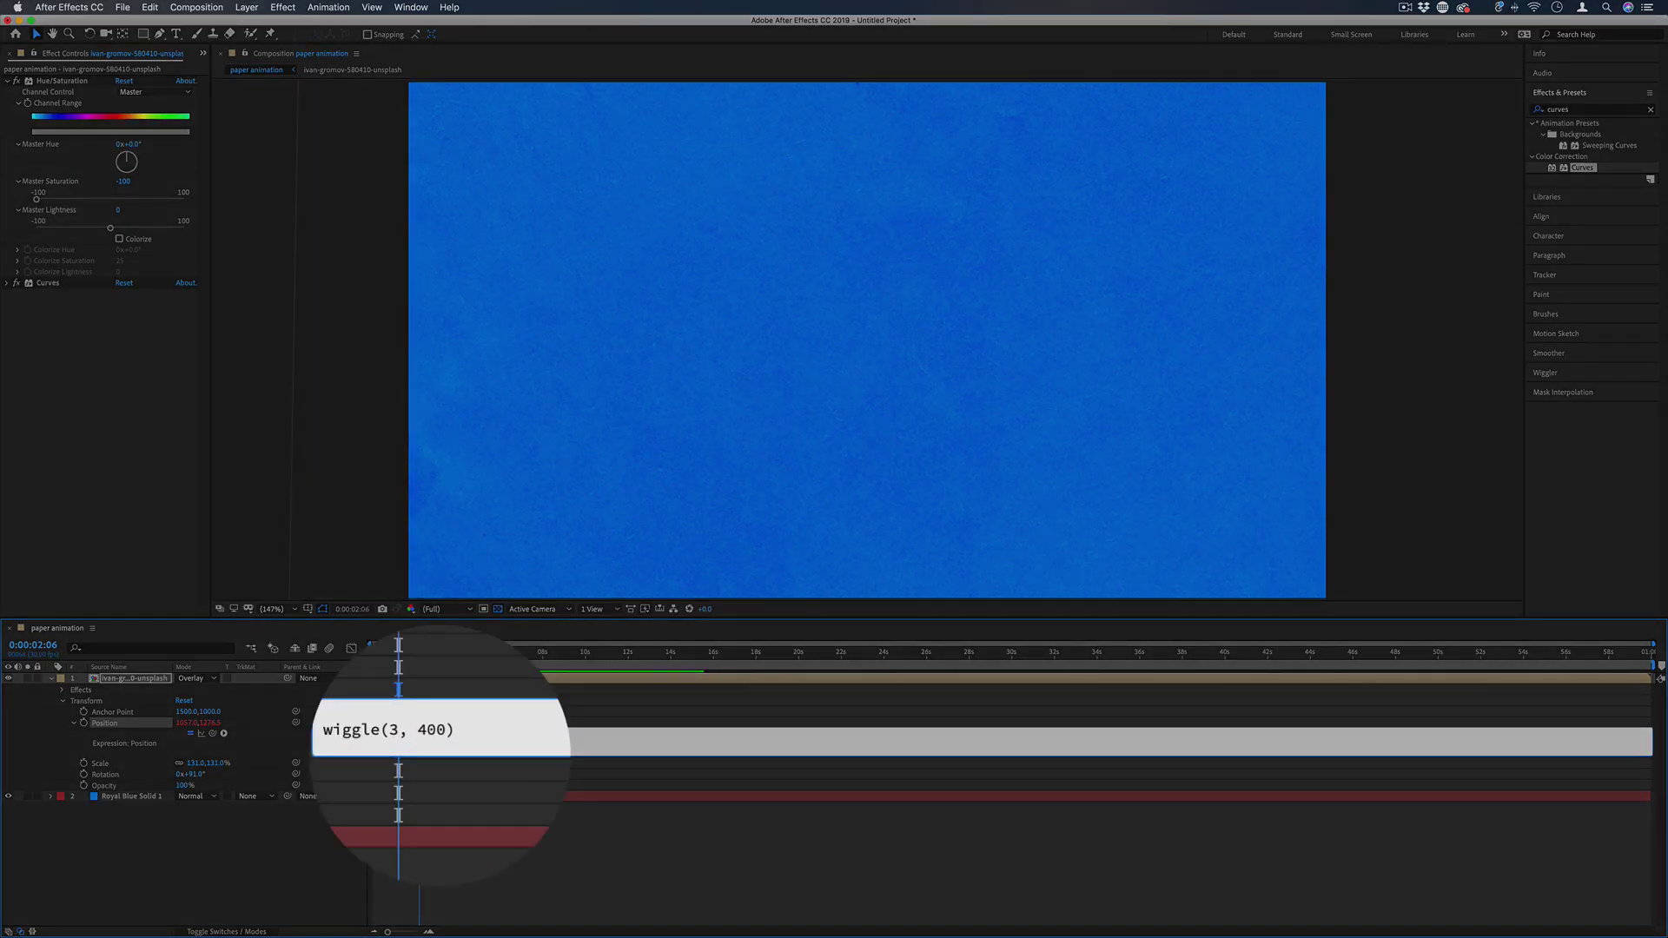
pyautogui.write('postertim')
pyautogui.press('BackSpace')
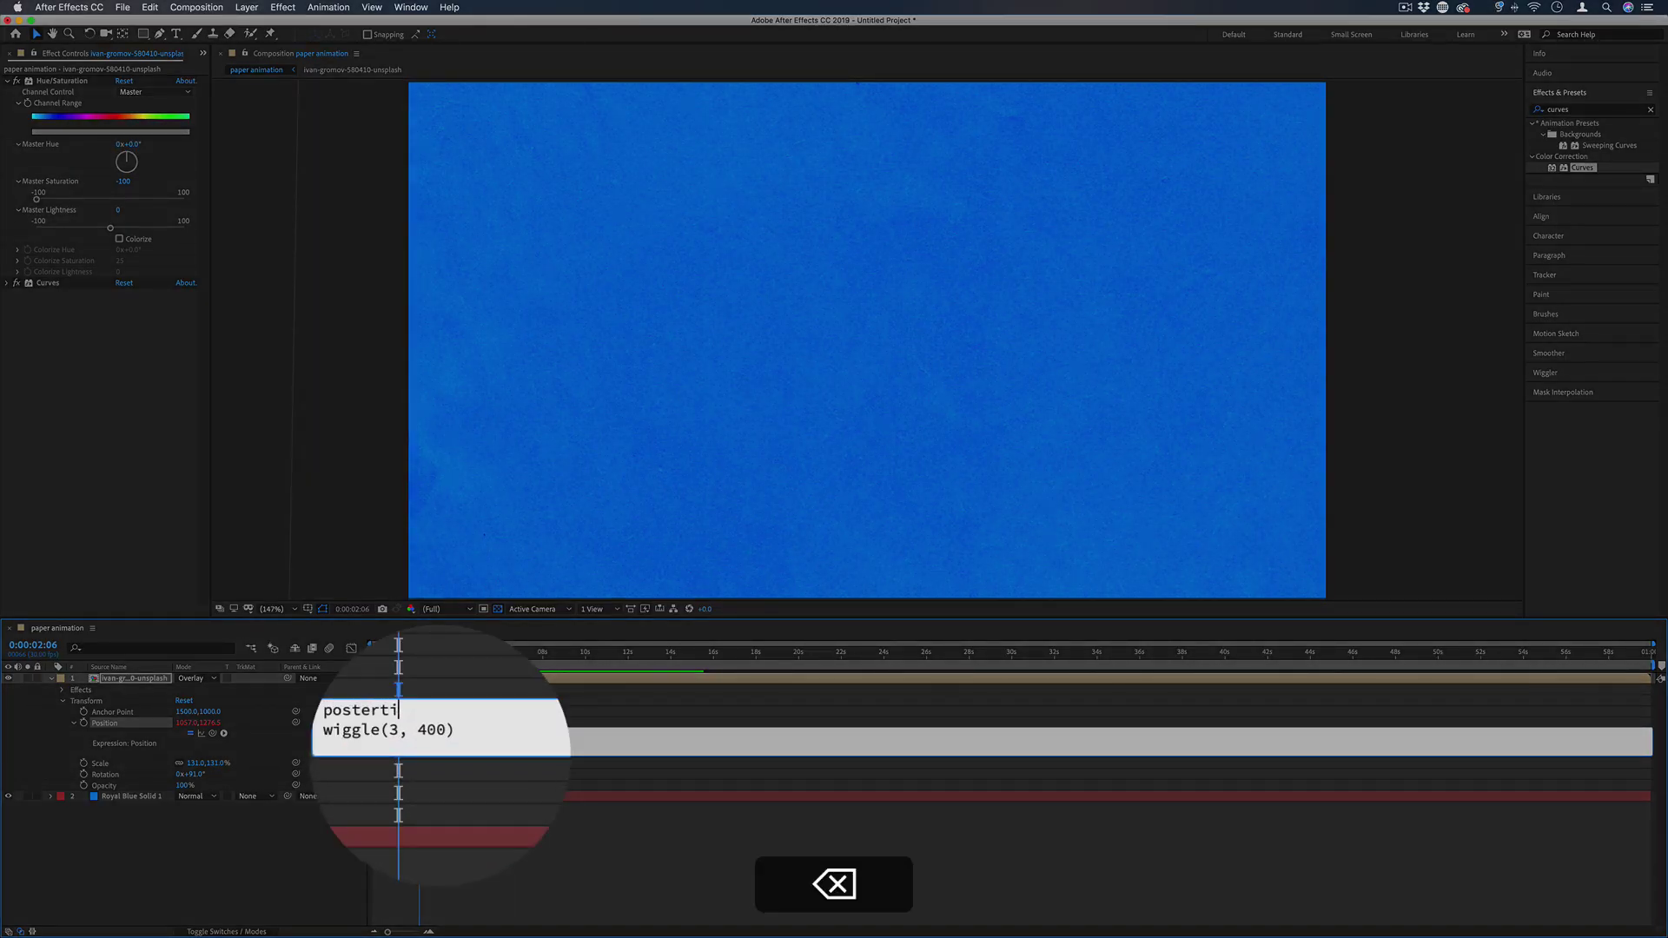
pyautogui.press('BackSpace')
pyautogui.press('BackSpace')
pyautogui.write('izeTime(')
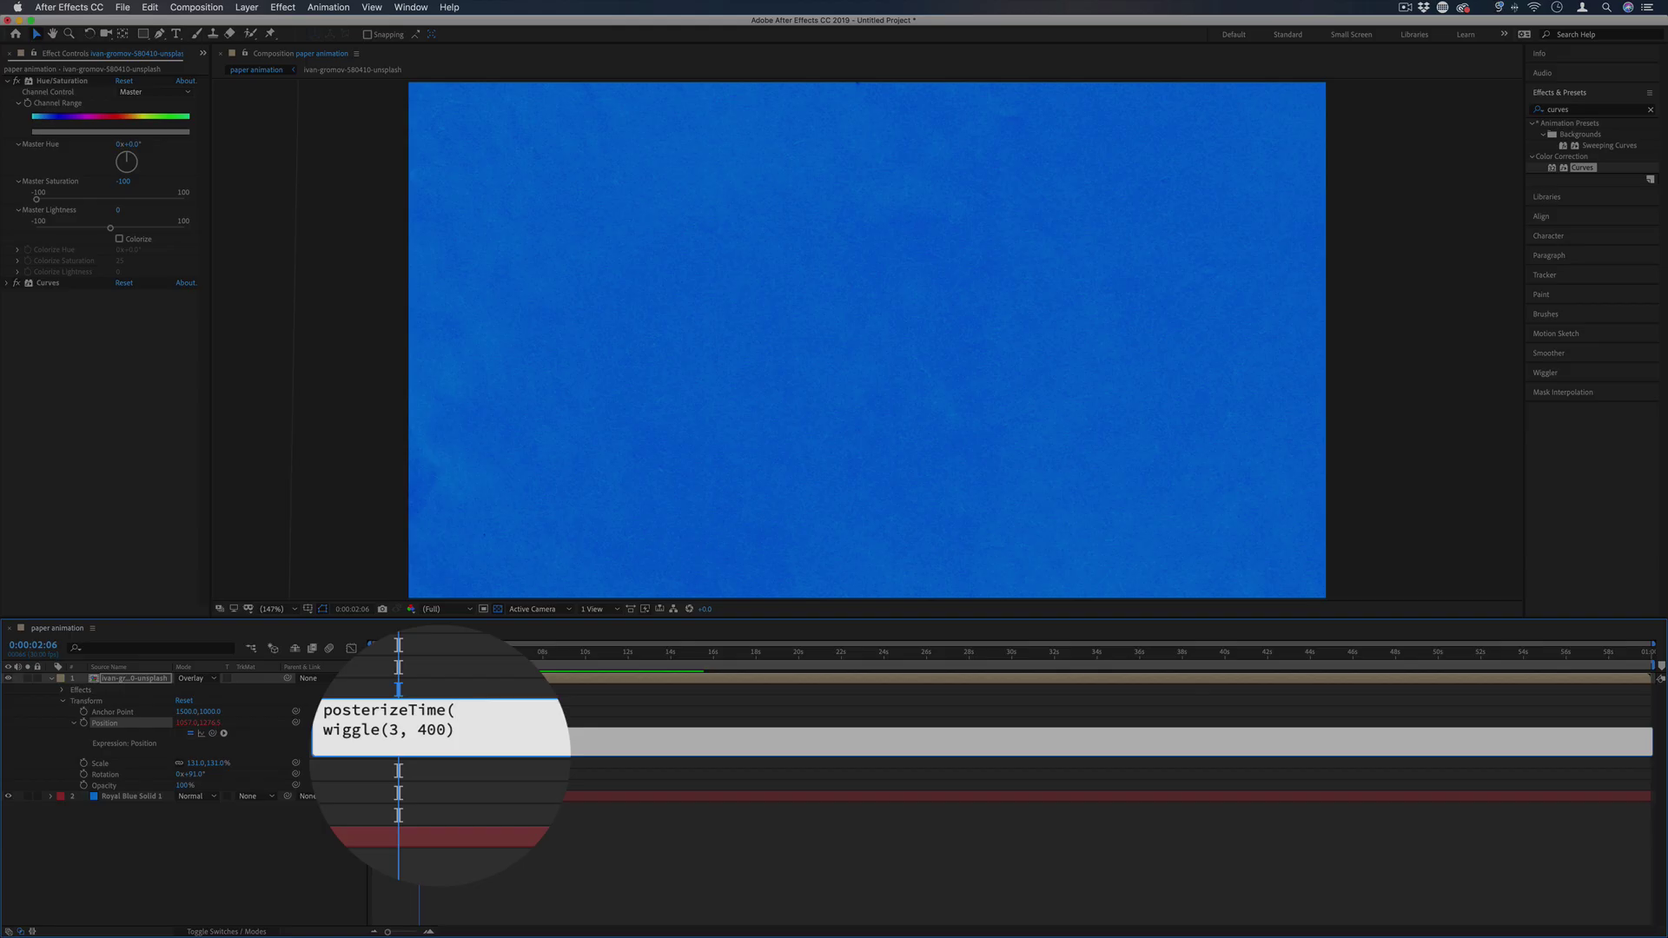
pyautogui.write('1)')
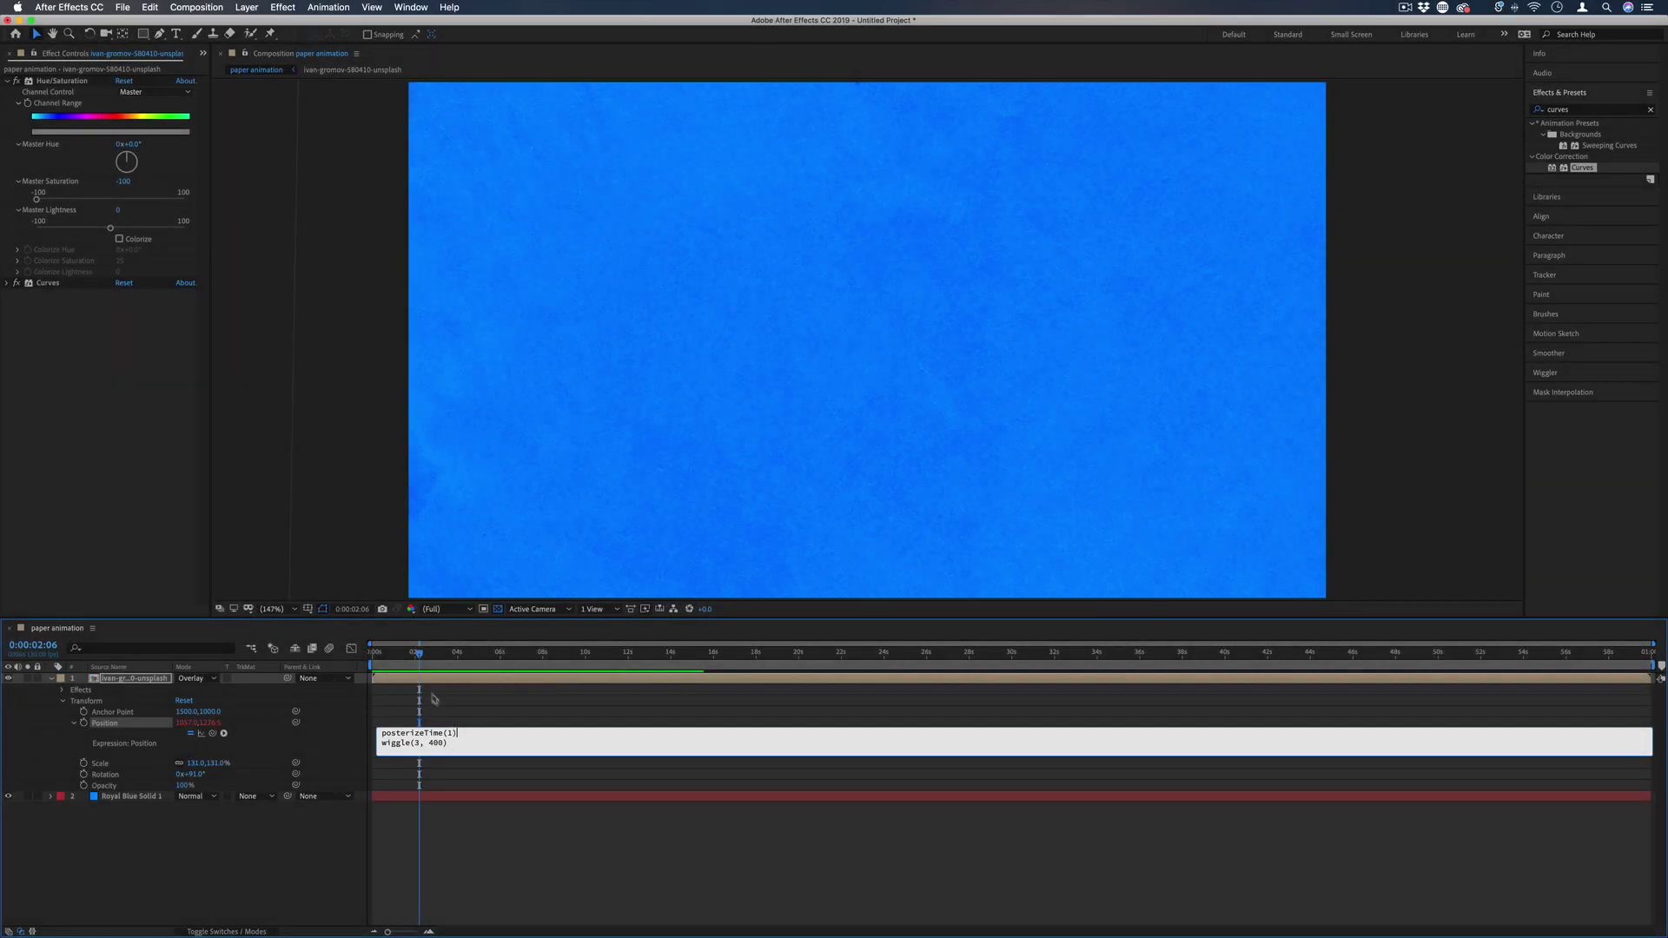
# Step: Preview the stepped jitter, then change it to posterizeTime(4)
pyautogui.moveTo(435, 657); pyautogui.dragTo(323, 655)
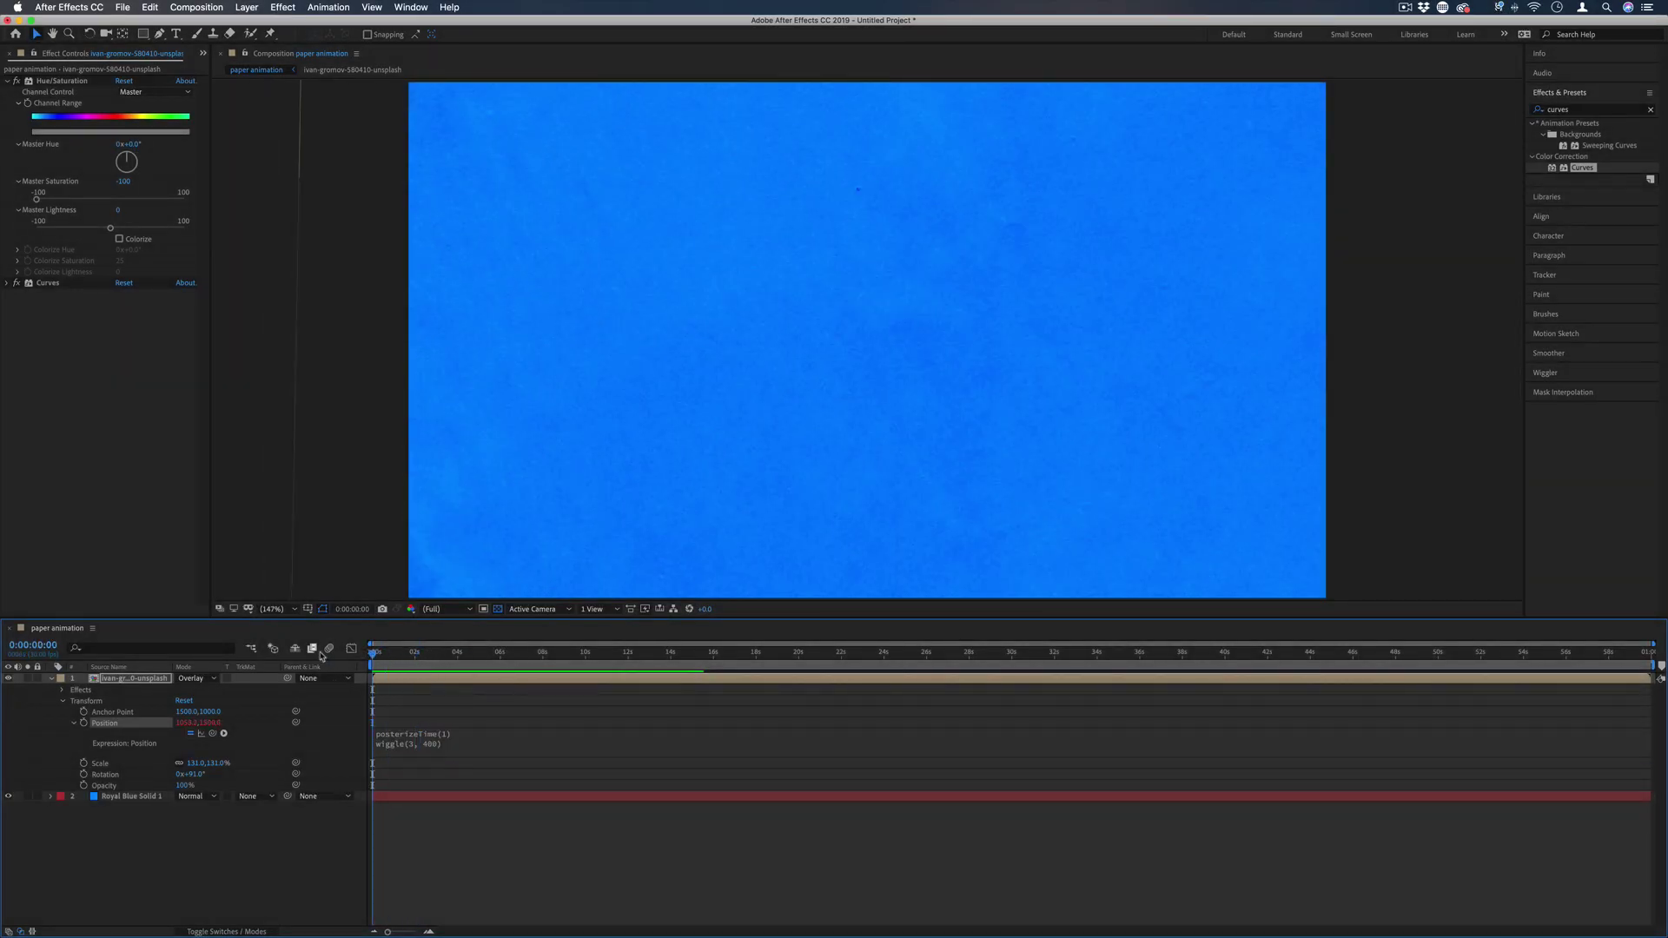
pyautogui.press('space')
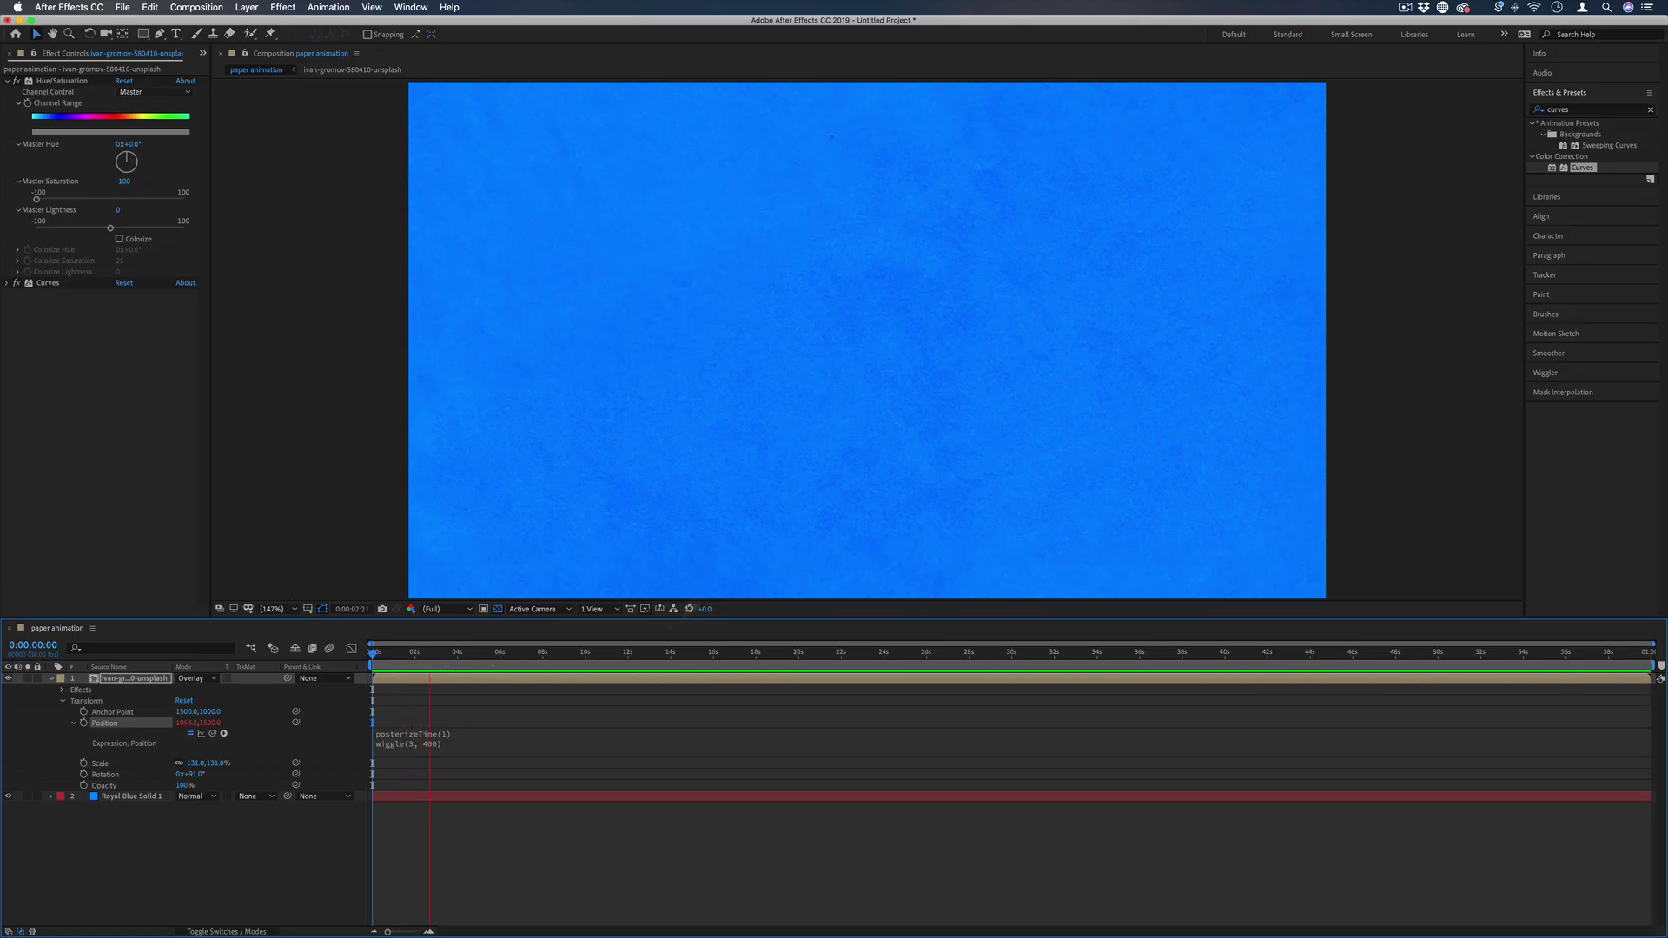
pyautogui.click(477, 752)
pyautogui.click(449, 738)
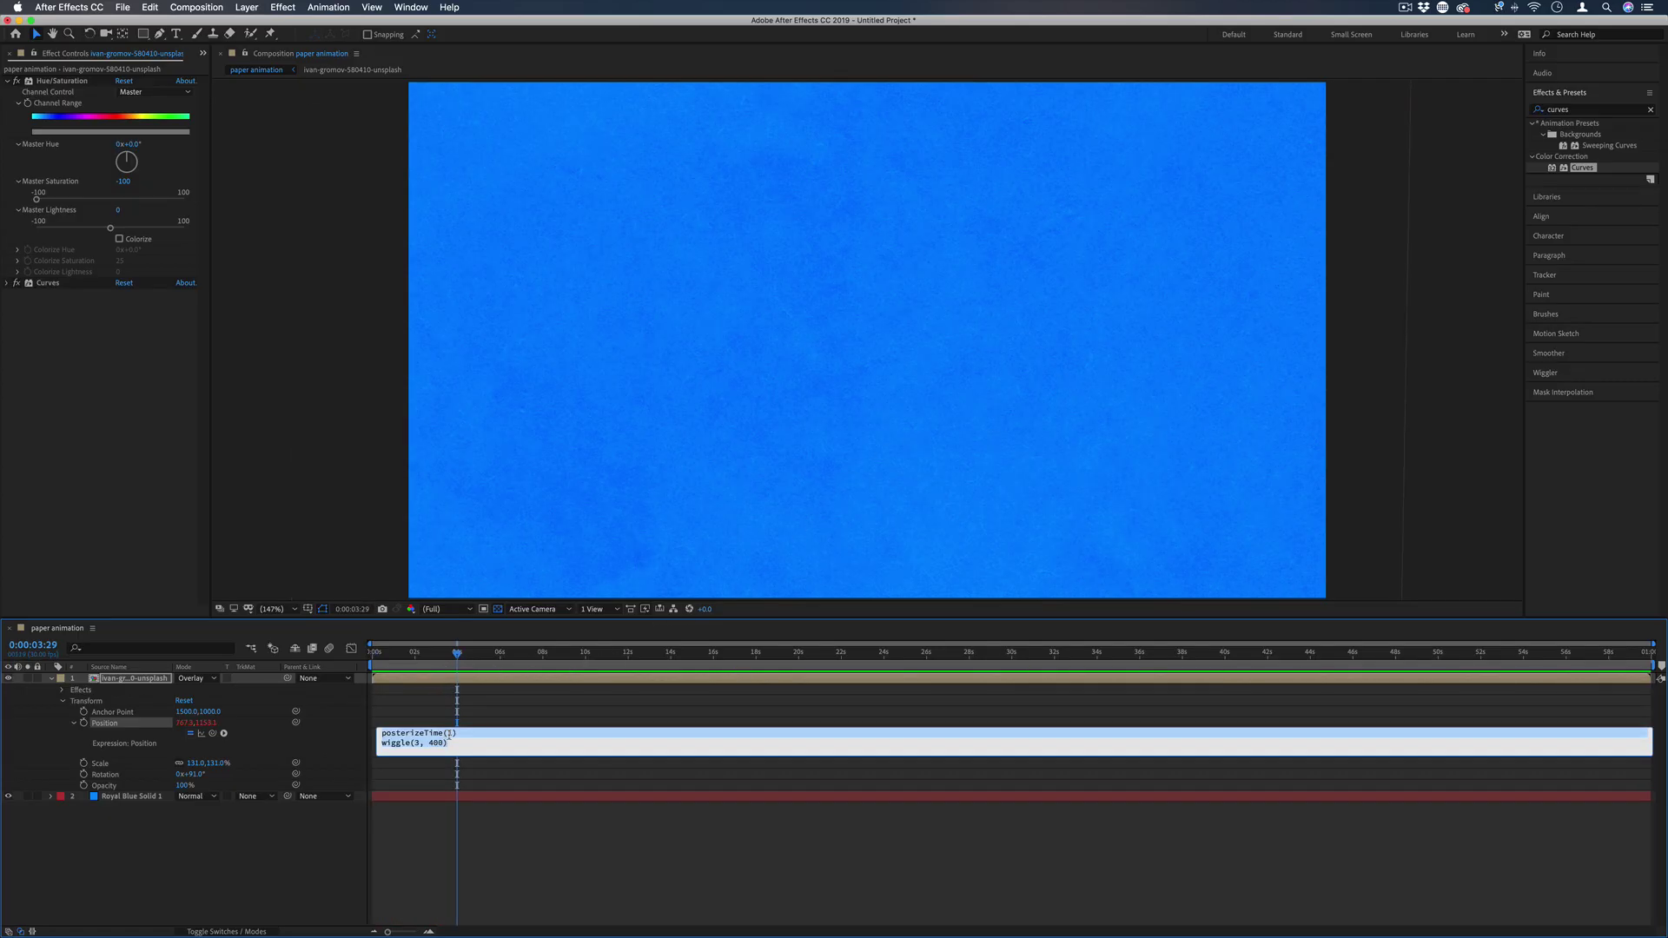
pyautogui.click(450, 734)
pyautogui.write('4')
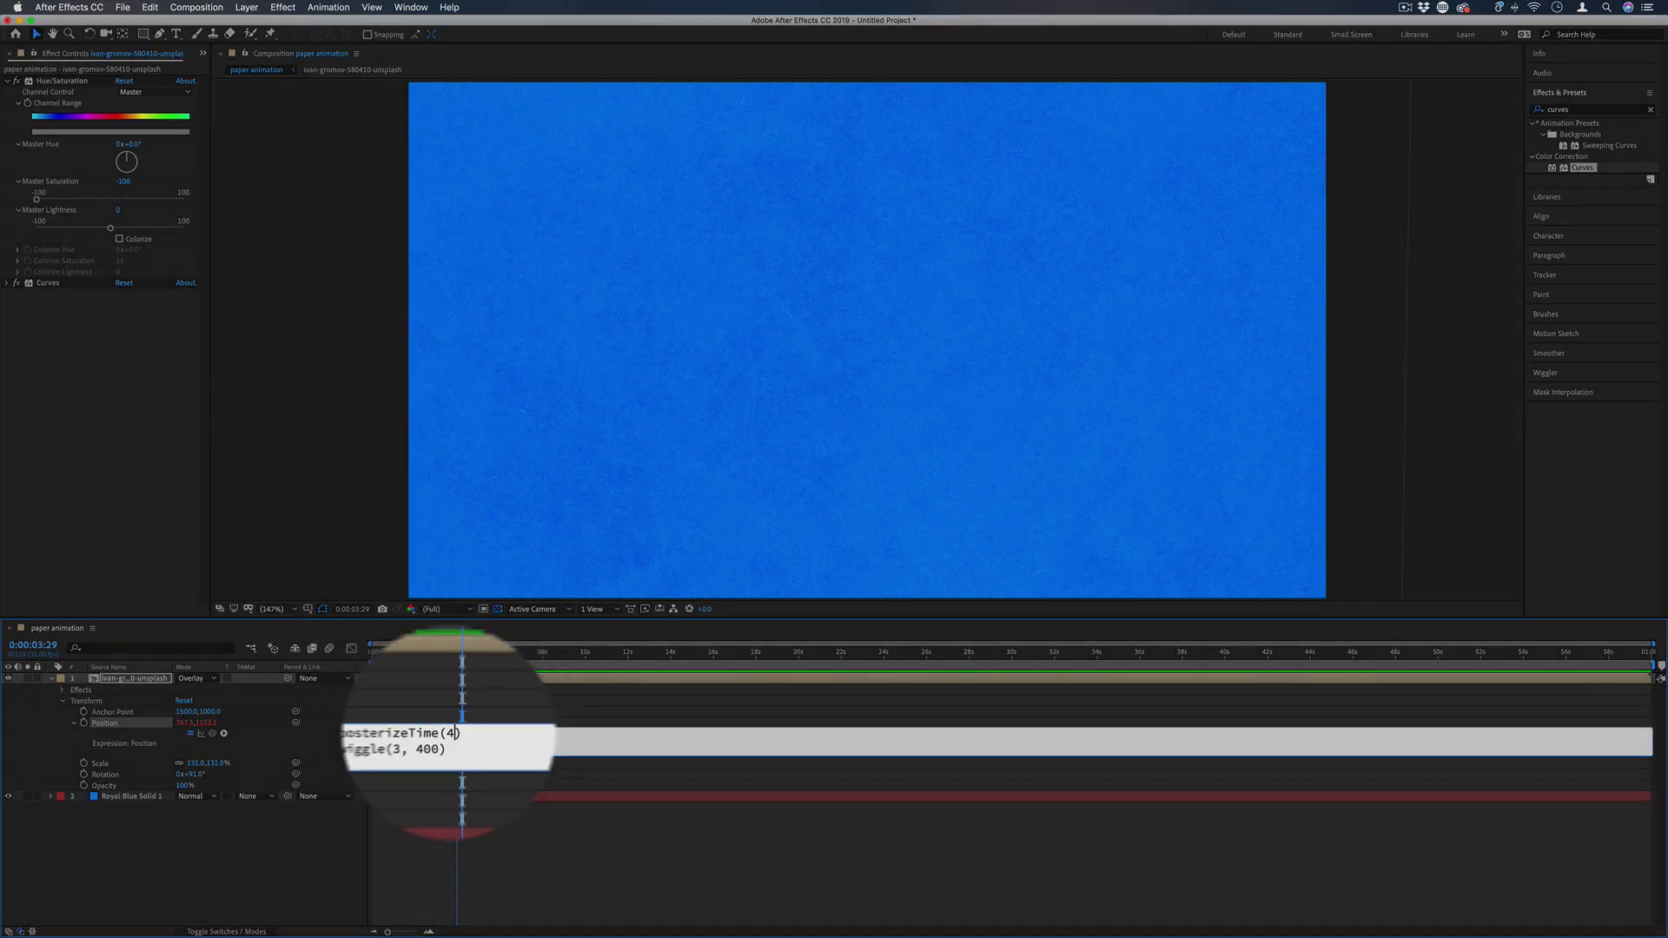
pyautogui.moveTo(459, 654); pyautogui.dragTo(374, 653)
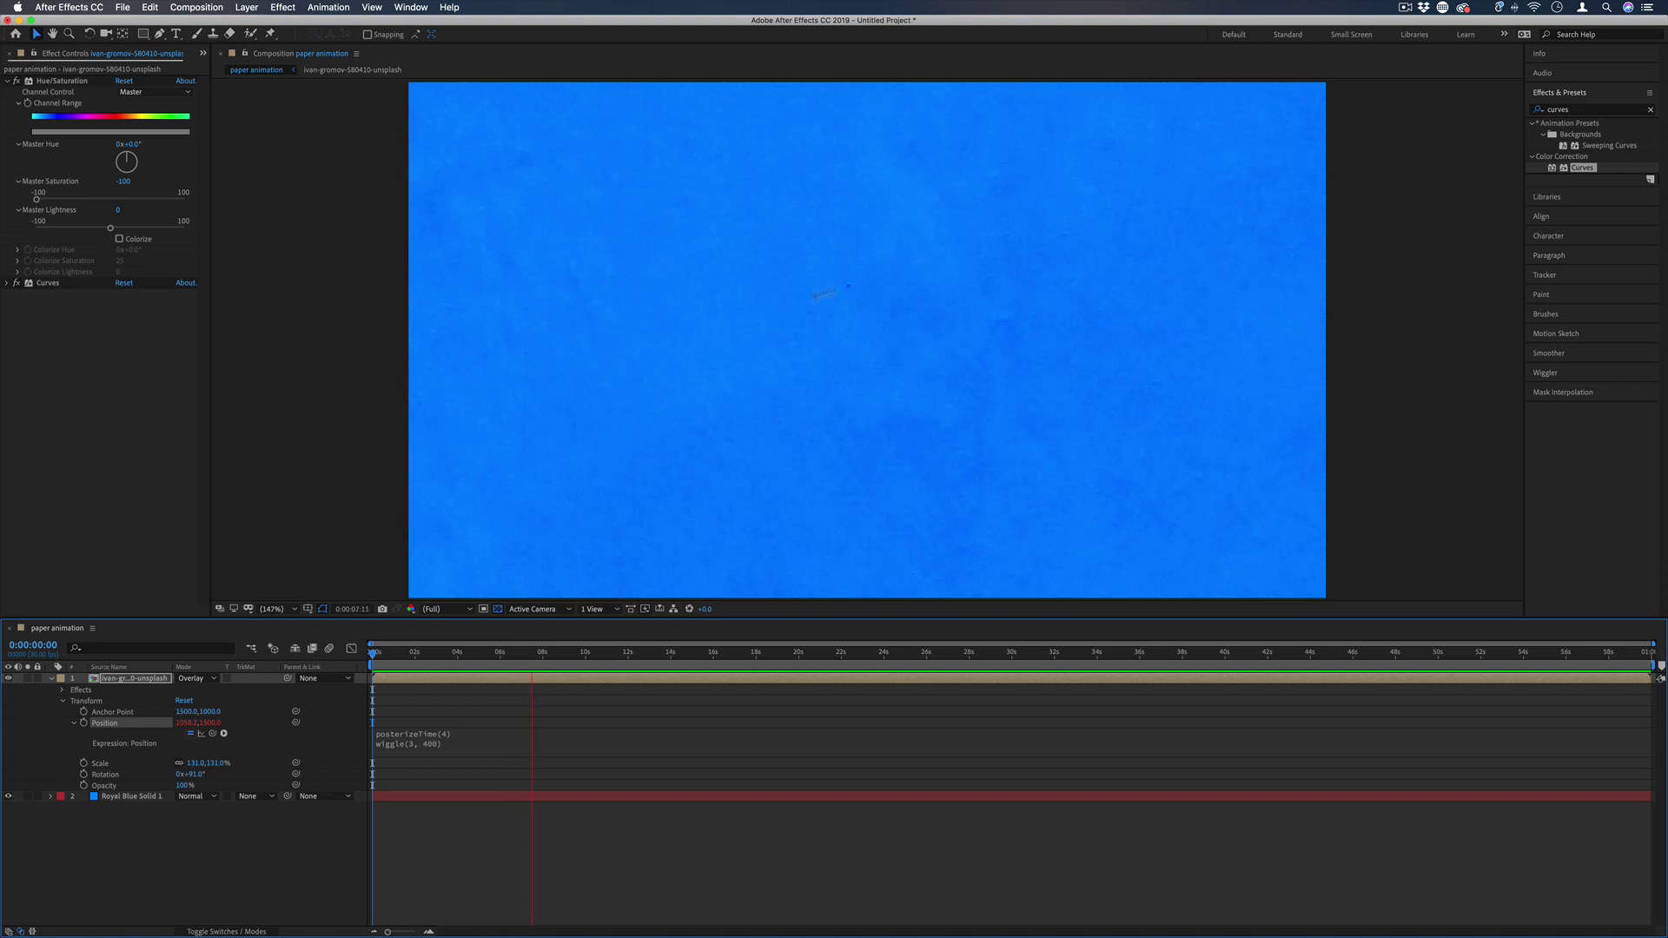
# Step: Stop playback and scale the paper texture layer from 131% up to 143%
pyautogui.press('space')
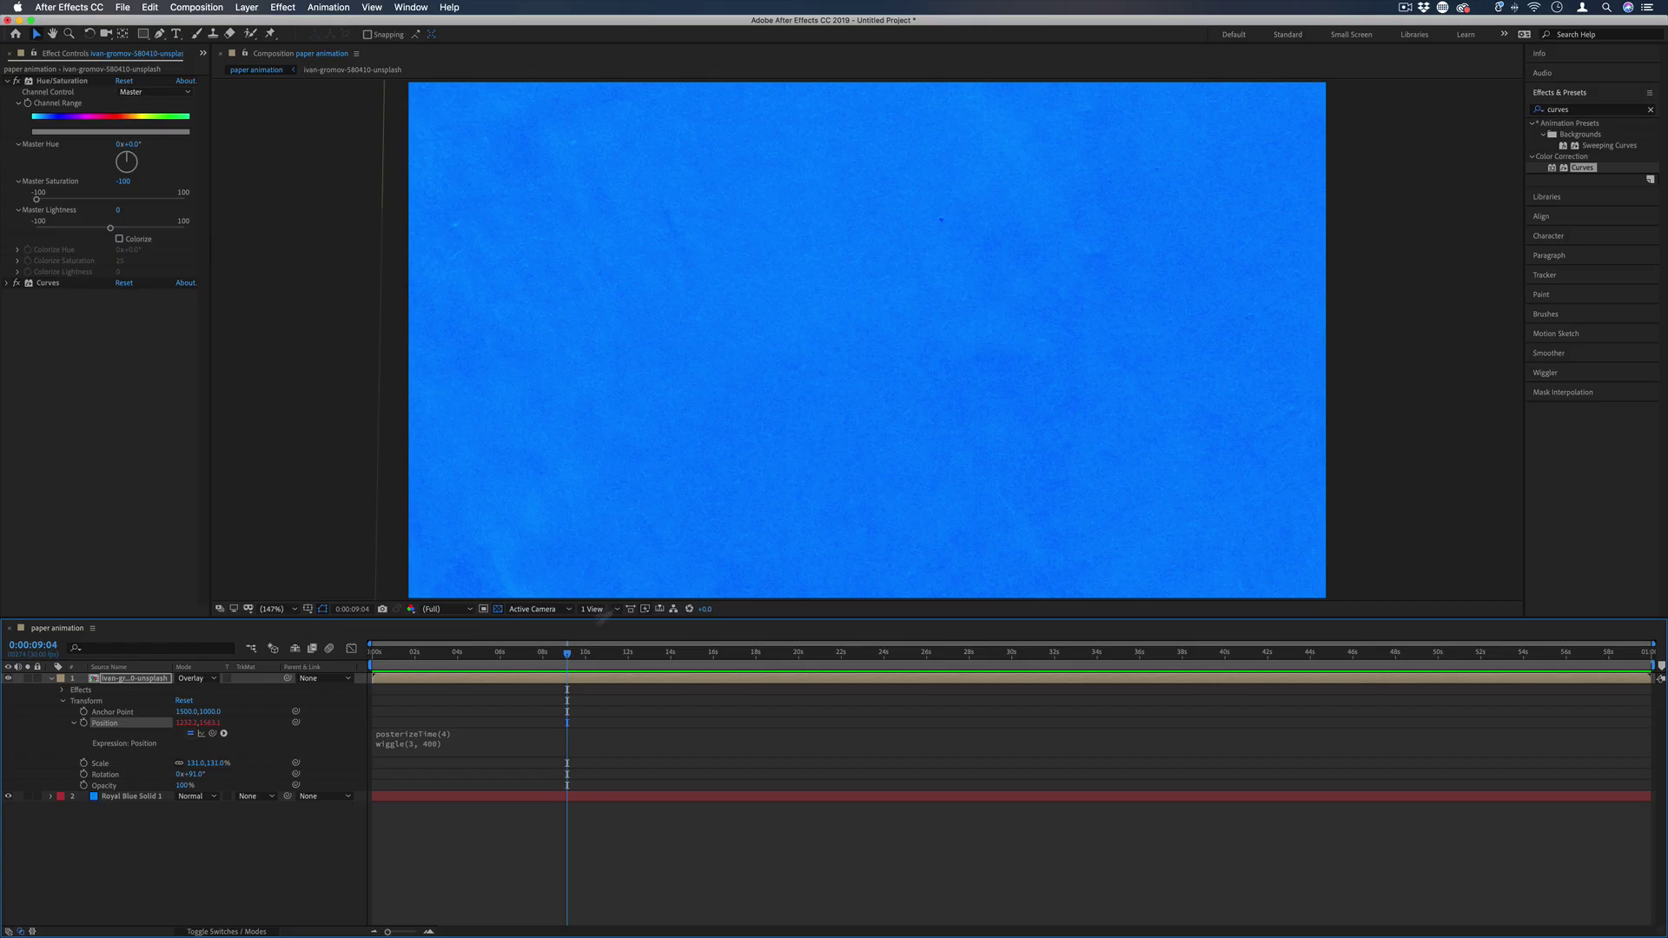
pyautogui.click(511, 652)
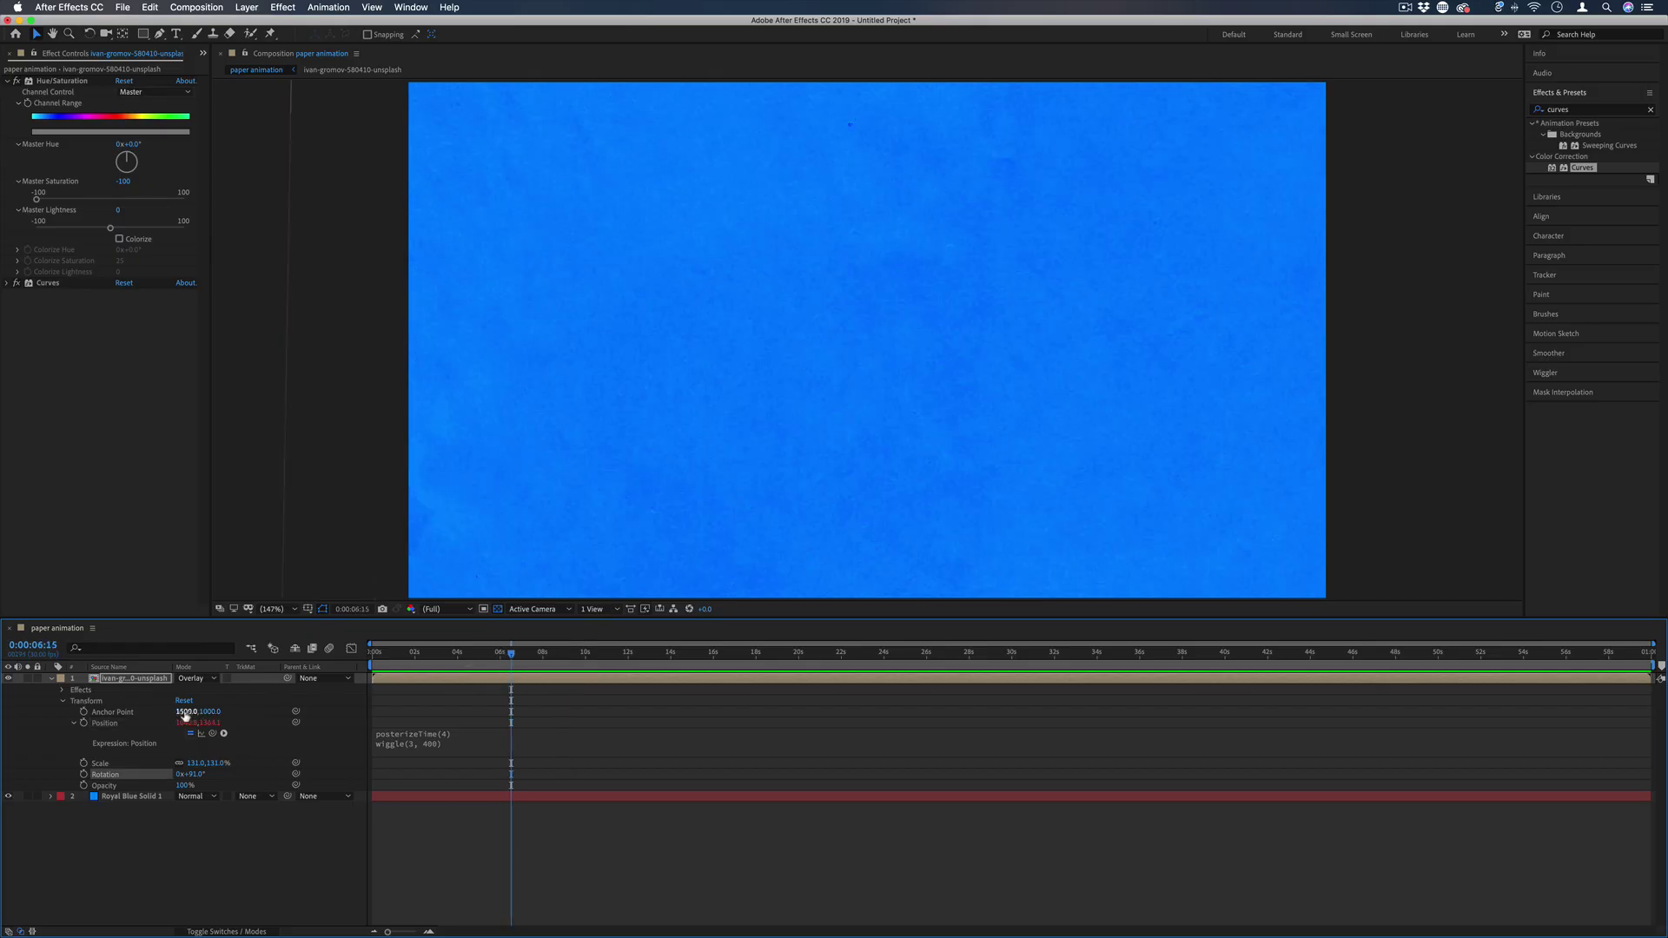
pyautogui.moveTo(197, 762); pyautogui.dragTo(208, 761)
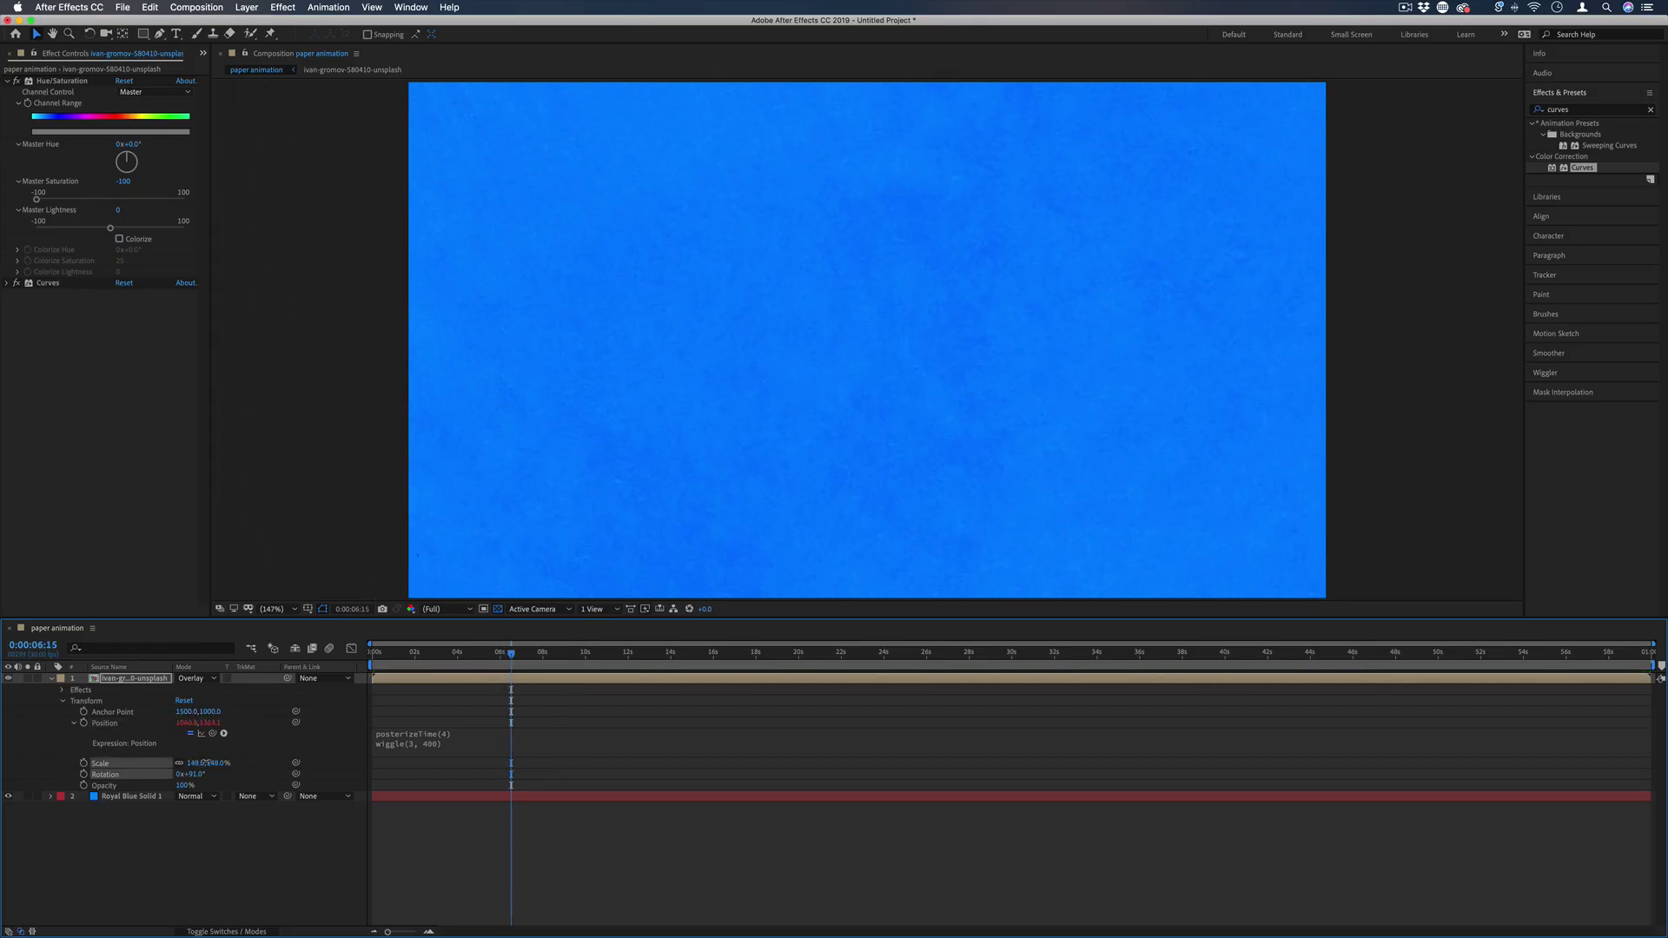
pyautogui.moveTo(643, 411); pyautogui.dragTo(596, 361)
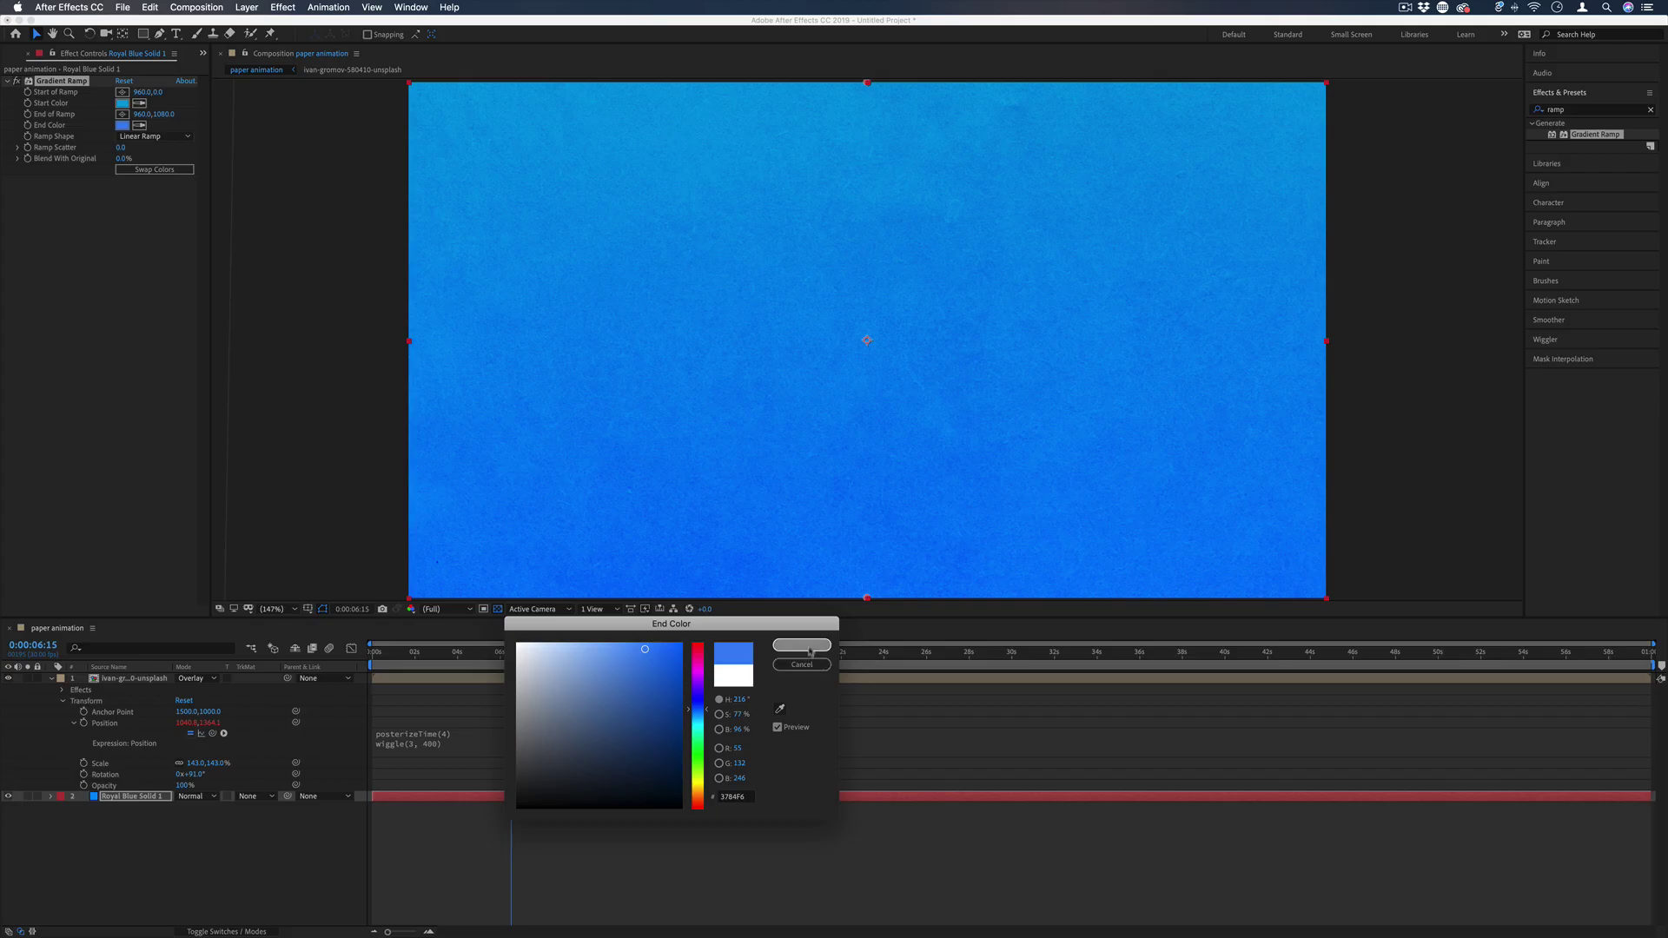
# Step: Confirm the Gradient Ramp's end colour and preview the paper over the blue gradient
pyautogui.click(794, 648)
pyautogui.press('space')
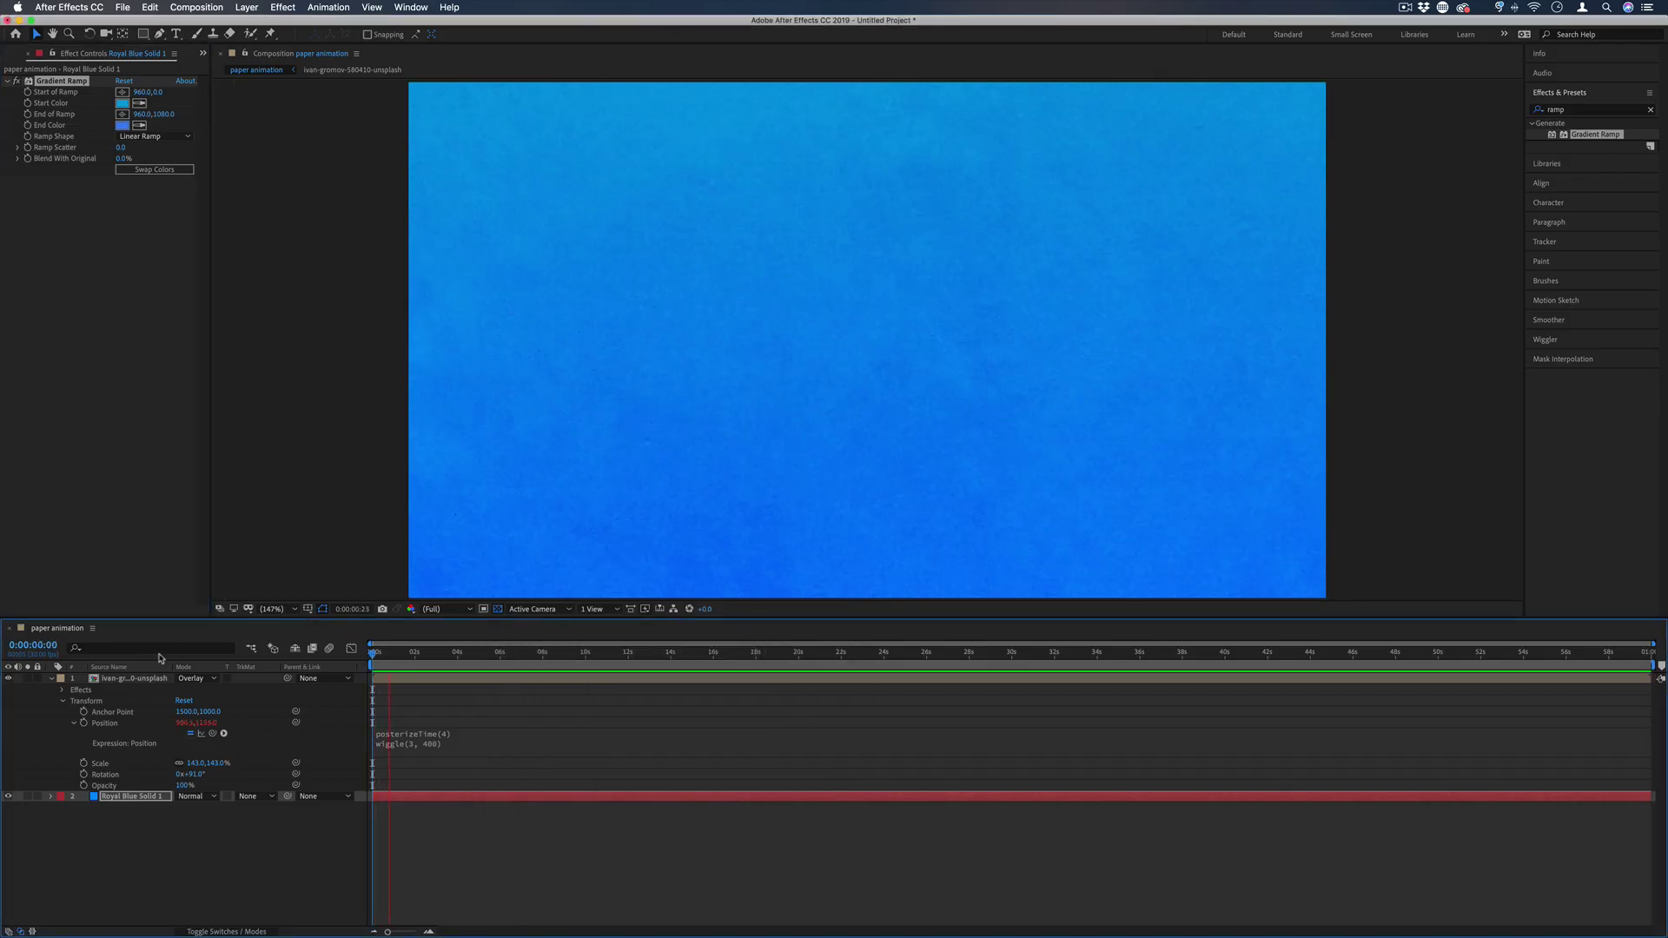